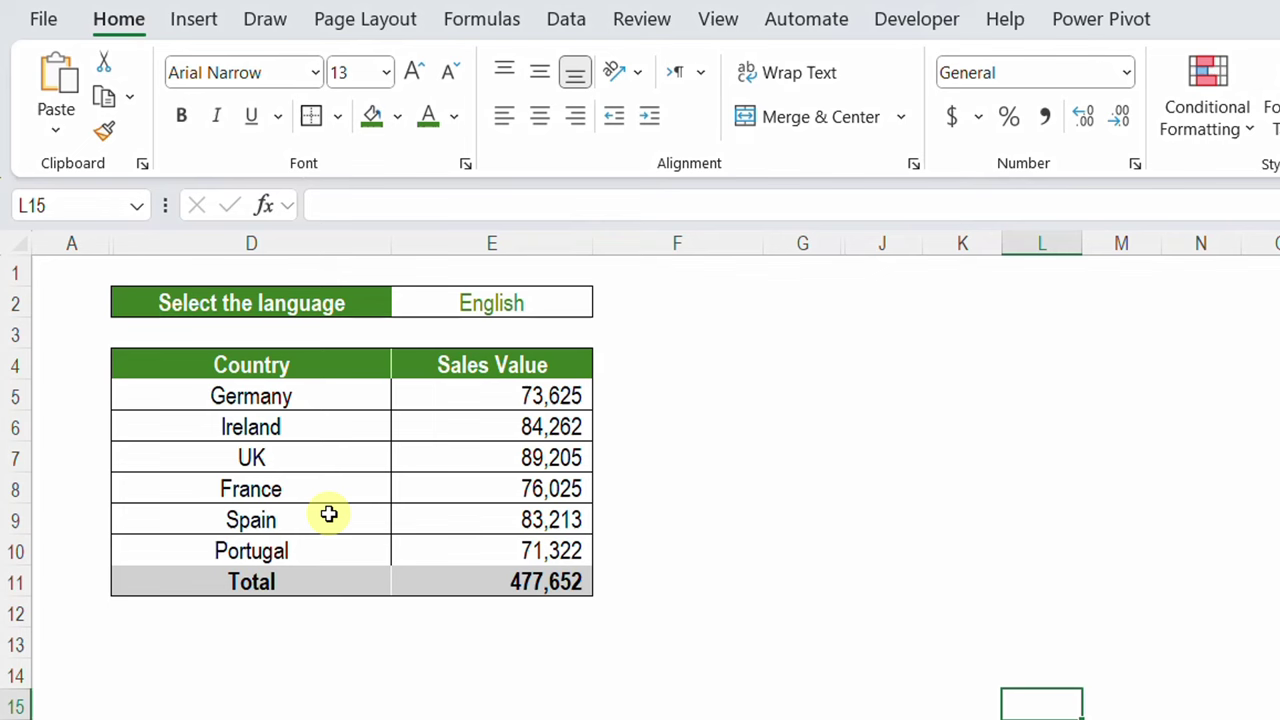
left_click_drag(300, 398, 297, 540)
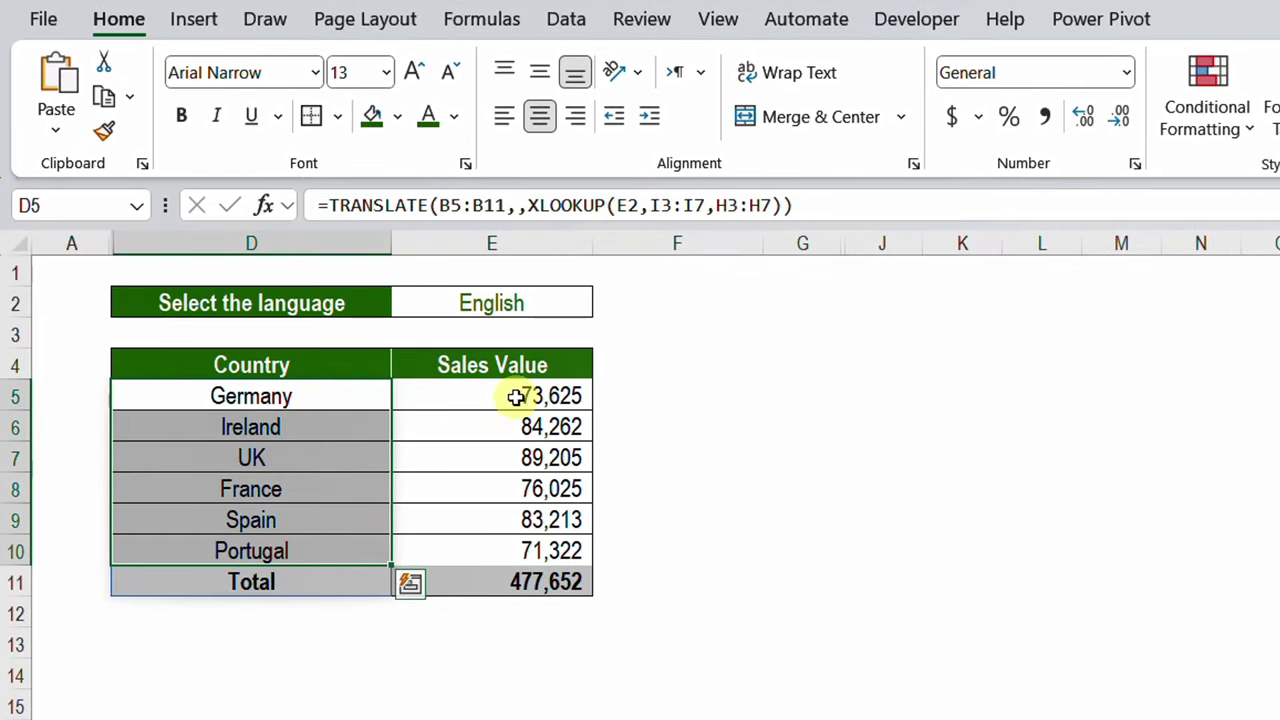
left_click_drag(515, 396, 530, 548)
left_click(679, 455)
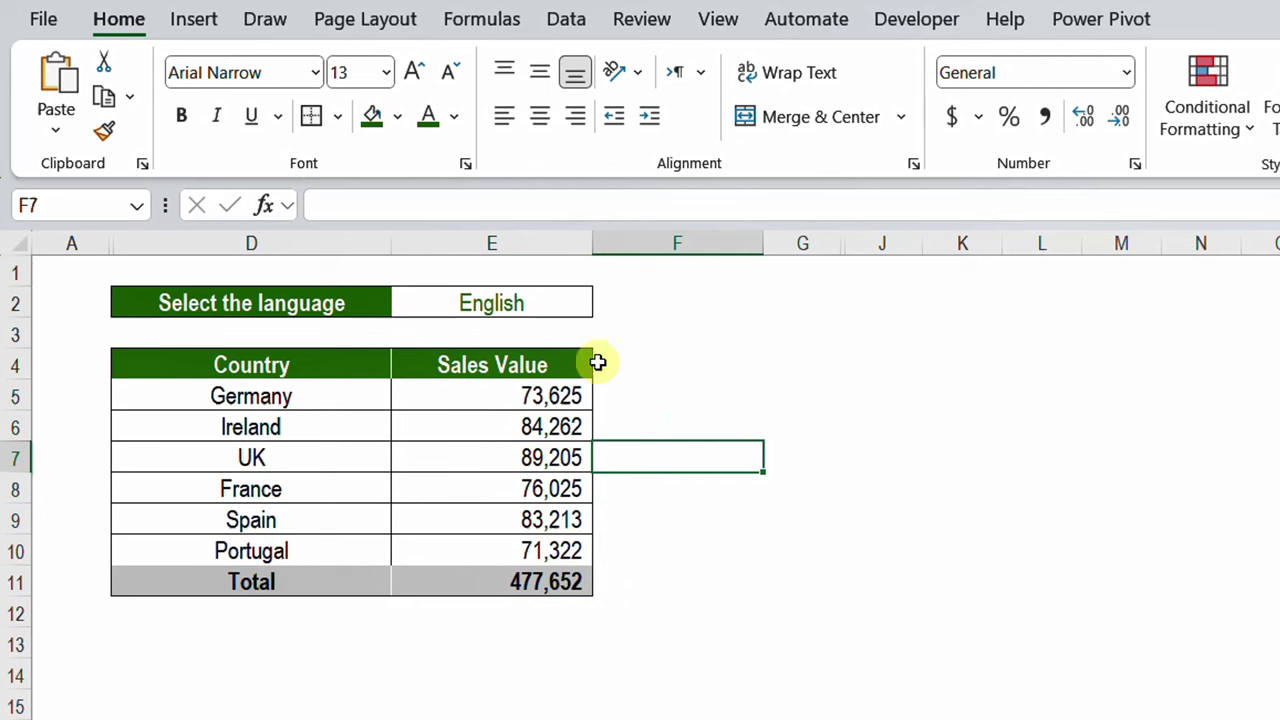
Set the report language in E2 to Arabic and inspect the translated column headings and country names.
left_click(502, 294)
left_click(603, 307)
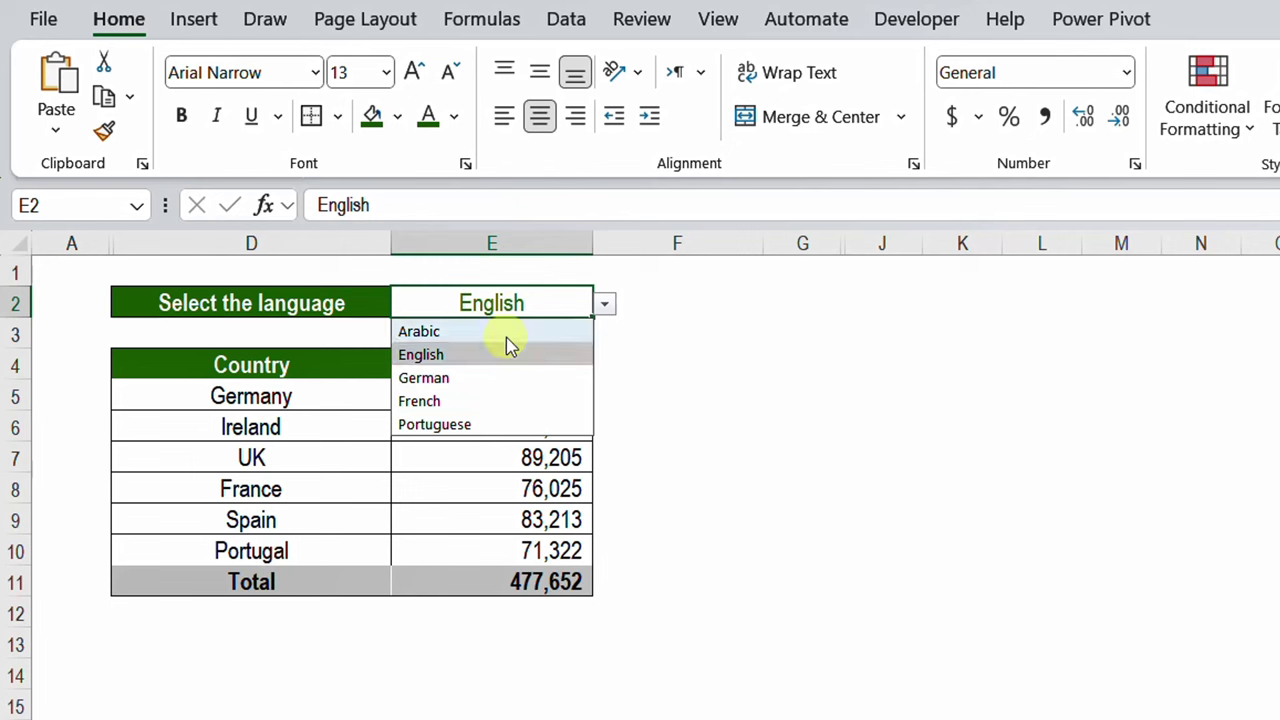
left_click(446, 332)
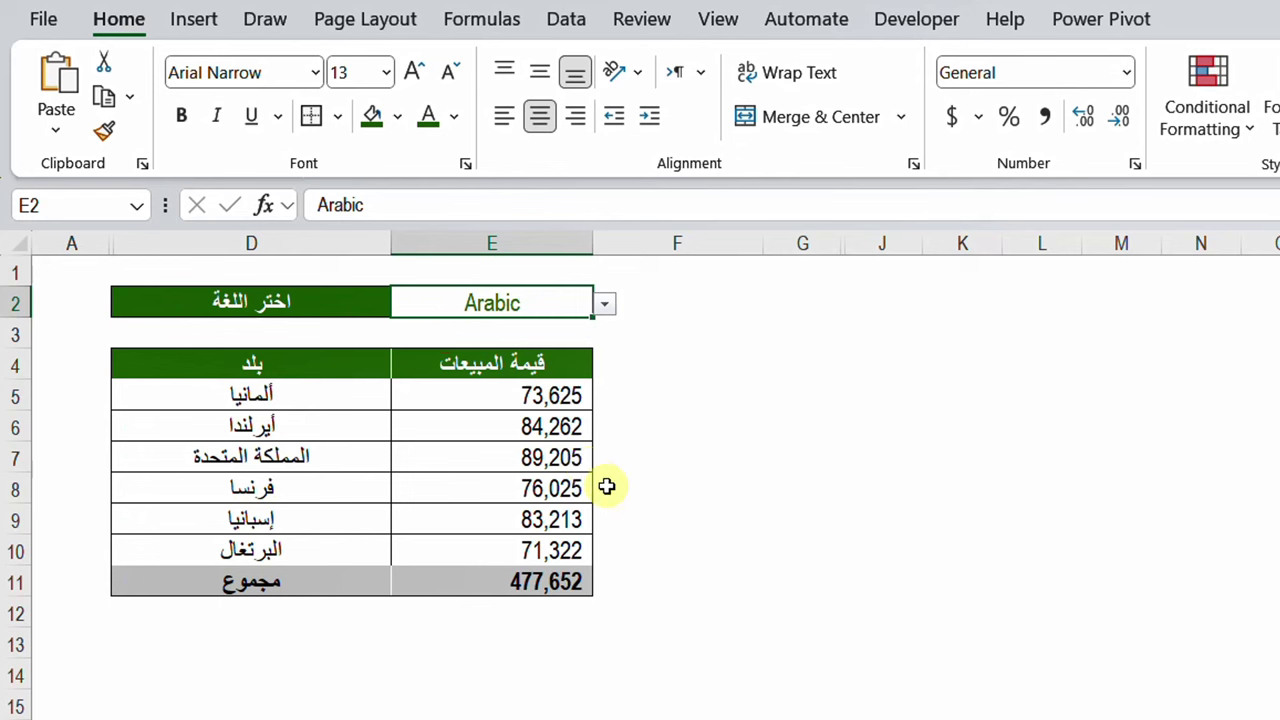
left_click_drag(257, 365, 443, 362)
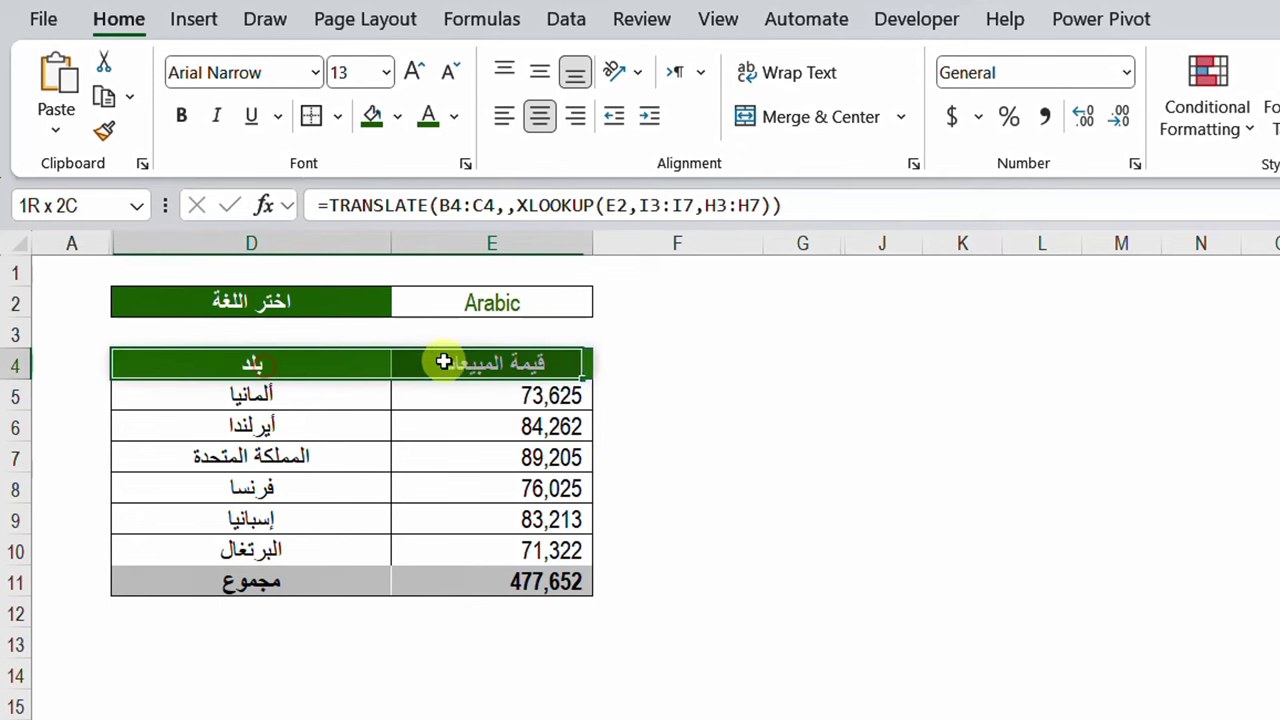
left_click_drag(317, 398, 314, 546)
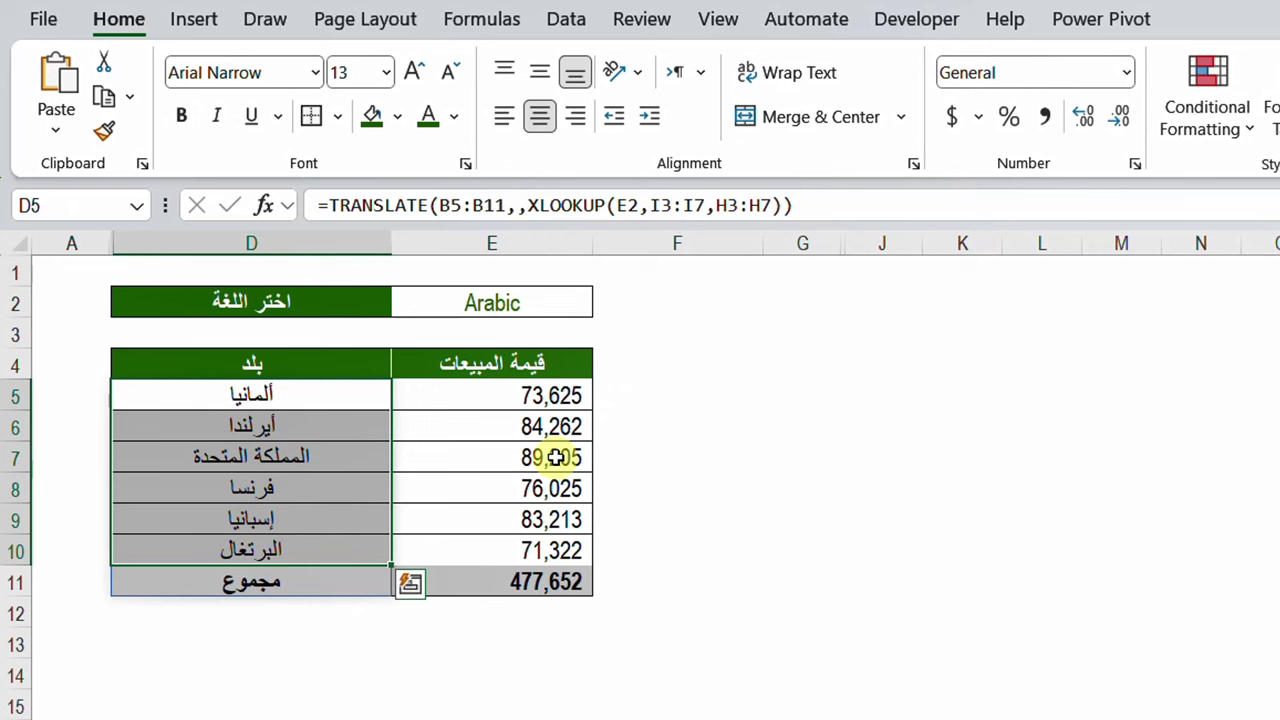
Switch the report language in E2 to Portuguese and then to French.
left_click(551, 303)
left_click(605, 302)
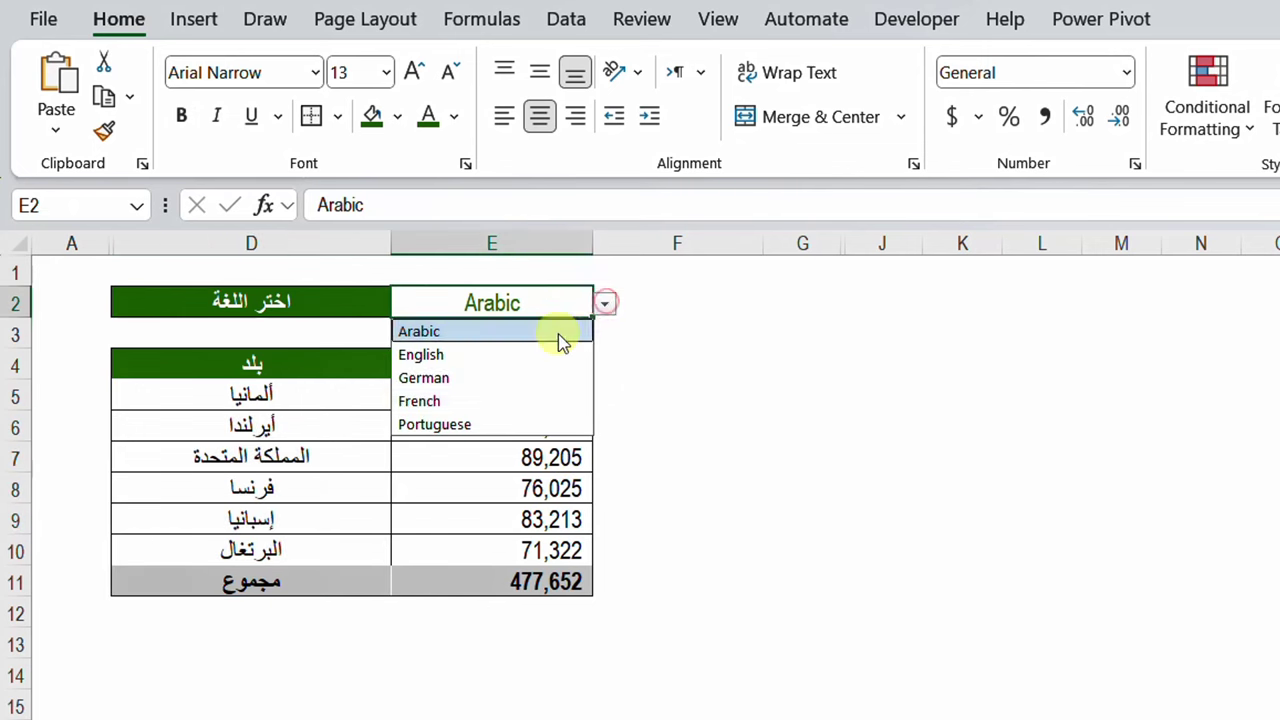
left_click(505, 424)
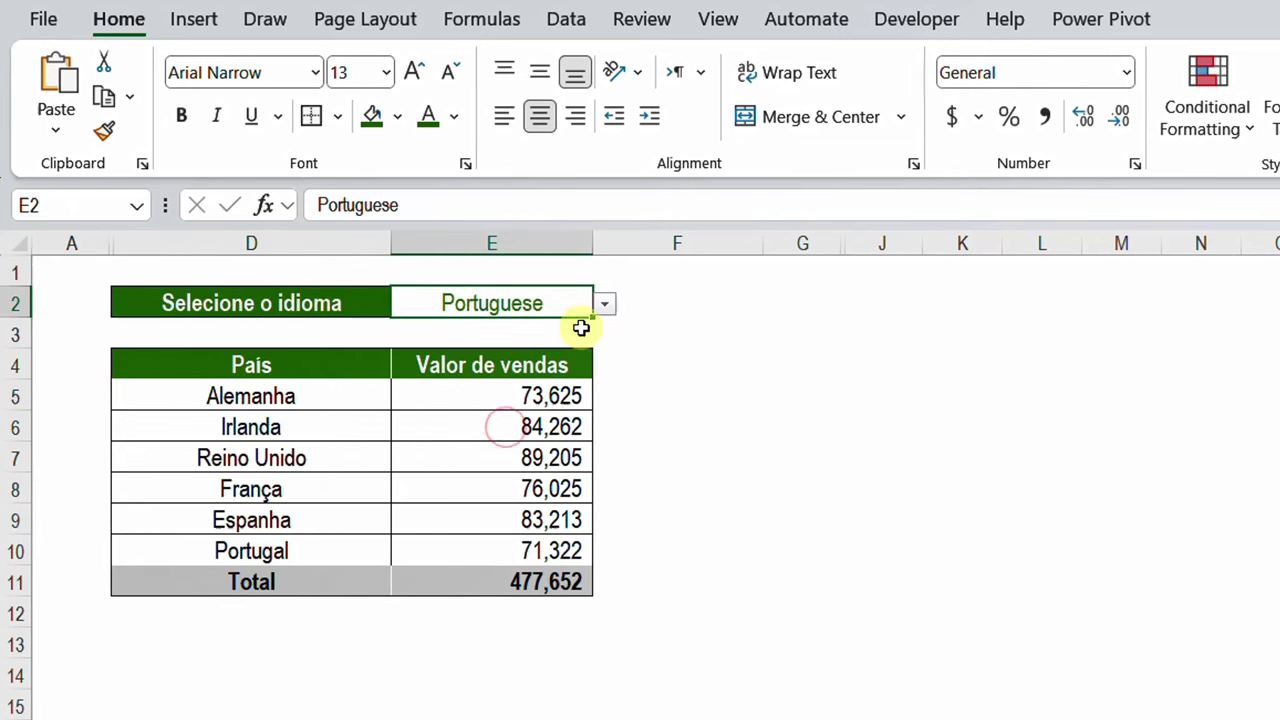
left_click(605, 303)
left_click(504, 406)
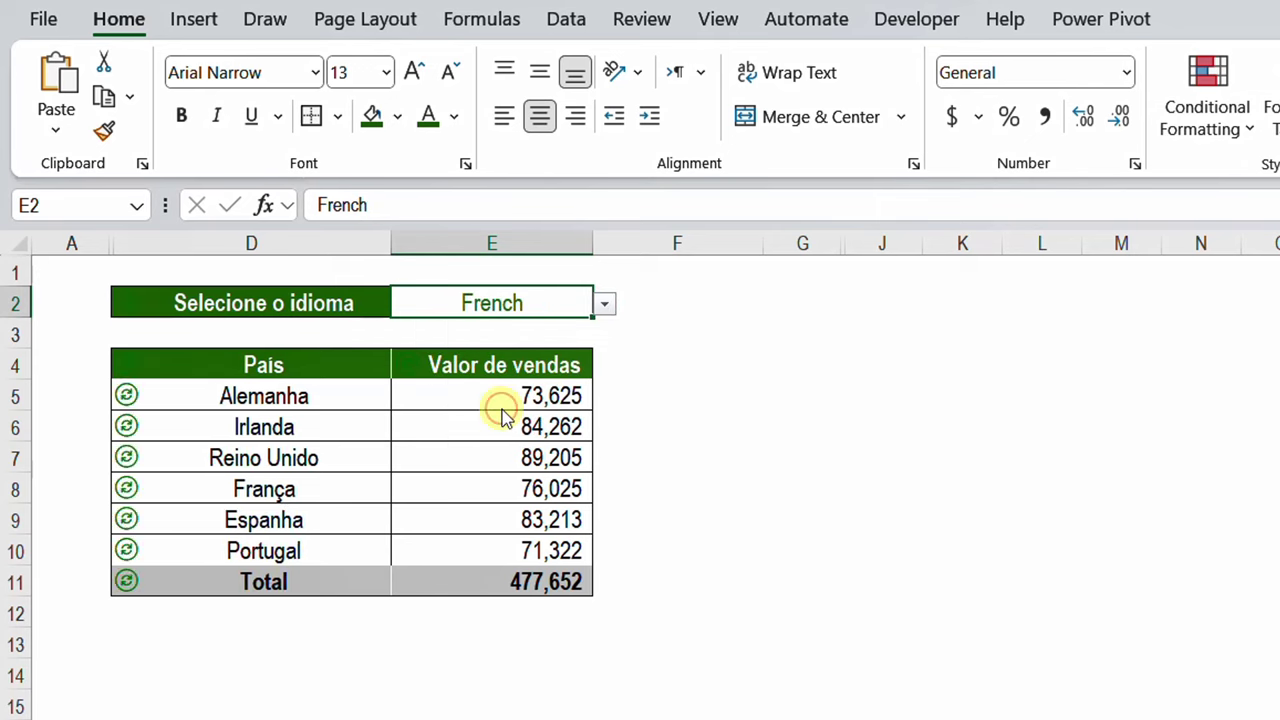
left_click(1041, 703)
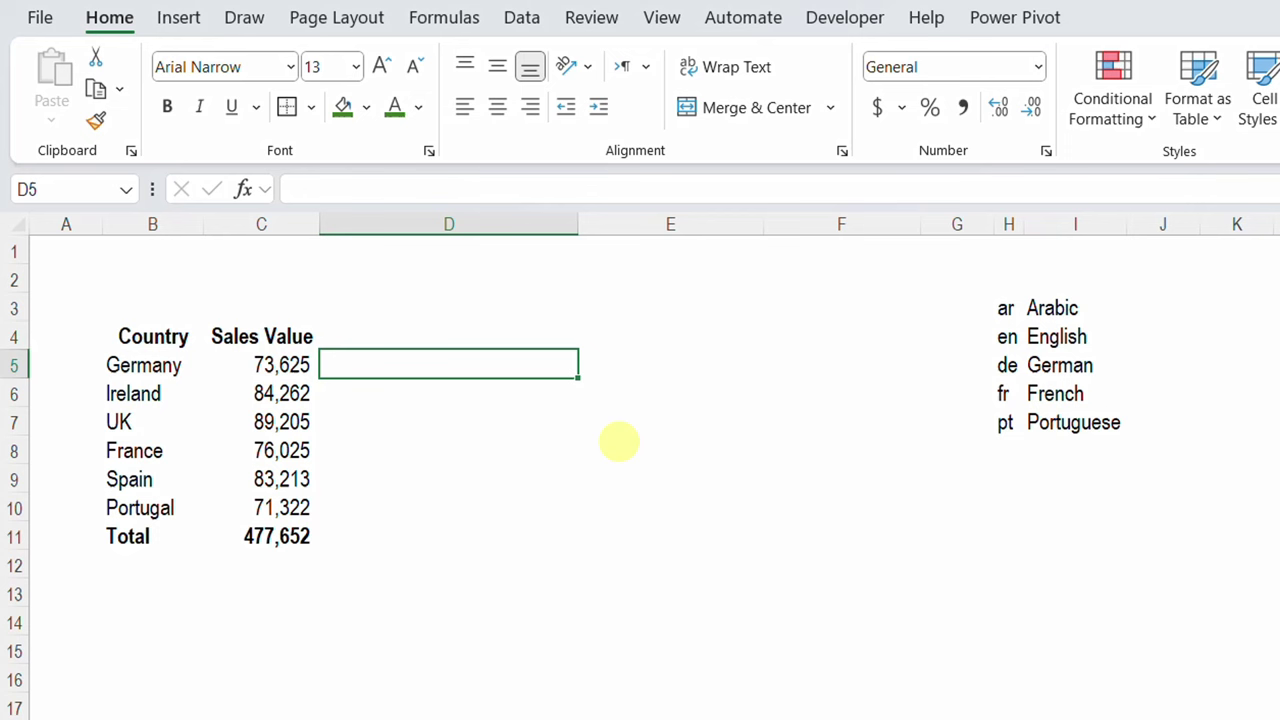
Start a TRANSLATE formula in D5 with the country name in B5 as its text argument.
left_click_drag(167, 365, 180, 503)
left_click(157, 366)
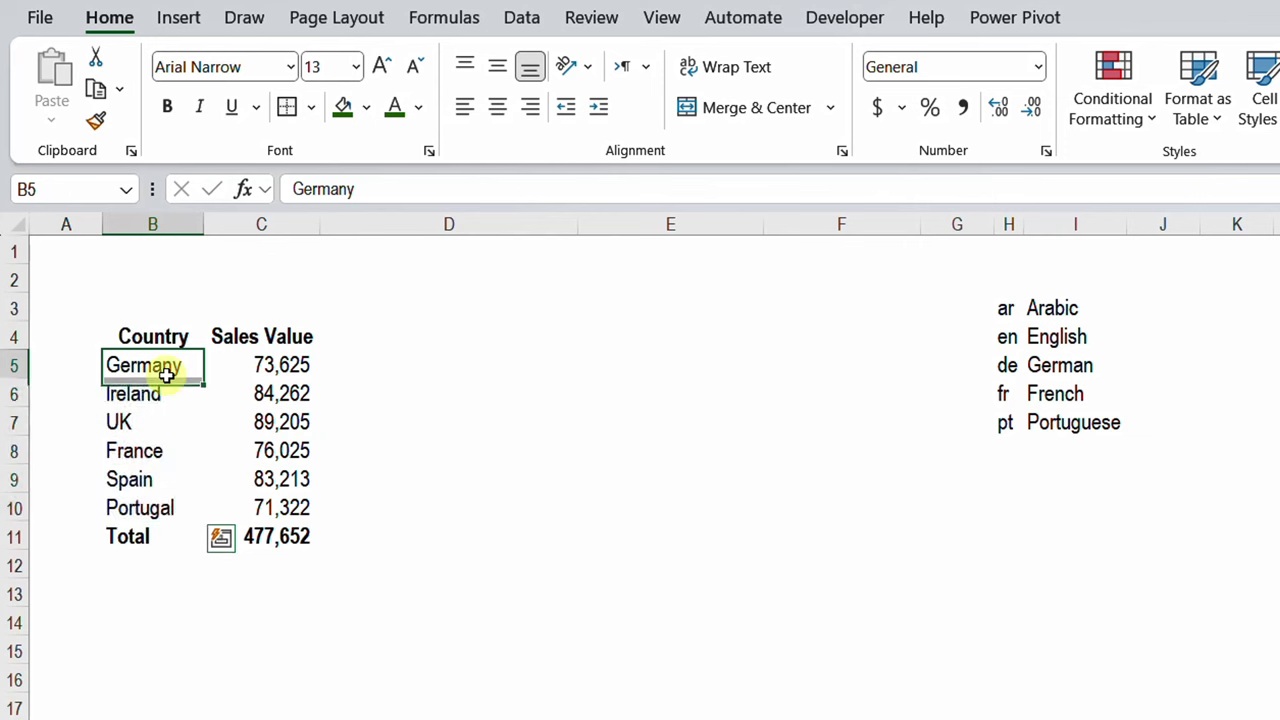
left_click(397, 363)
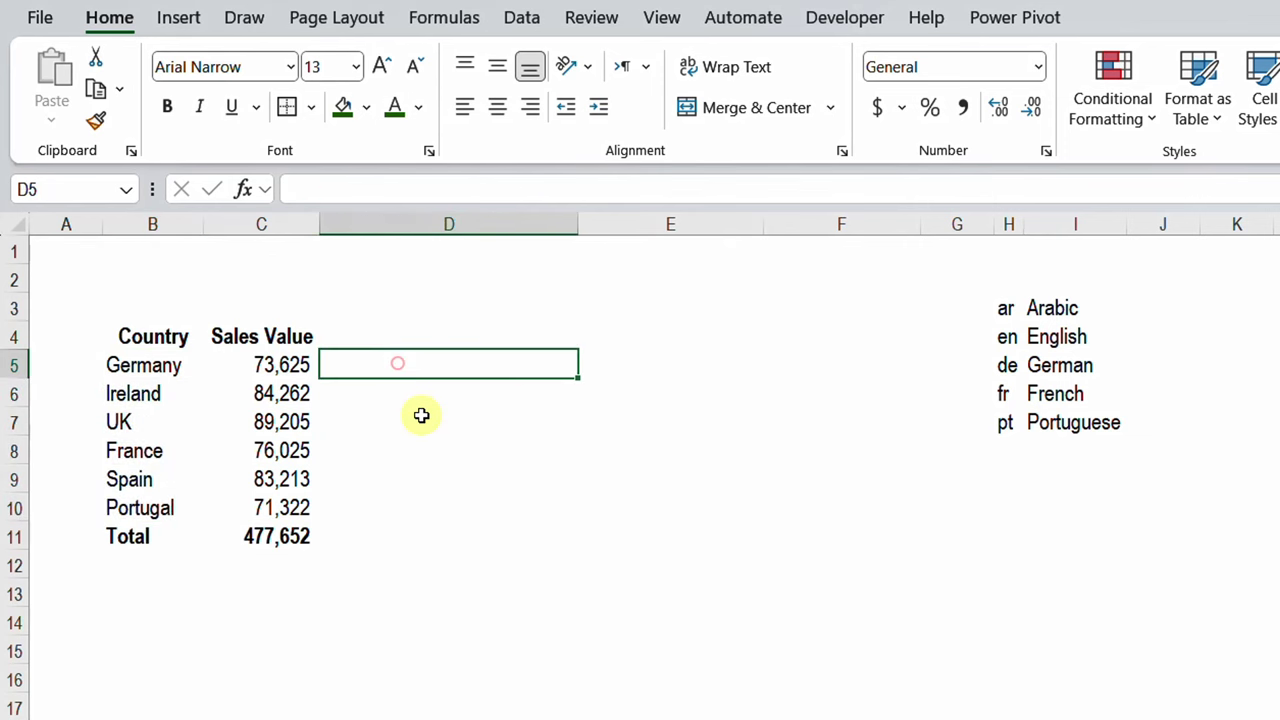
type("=tr")
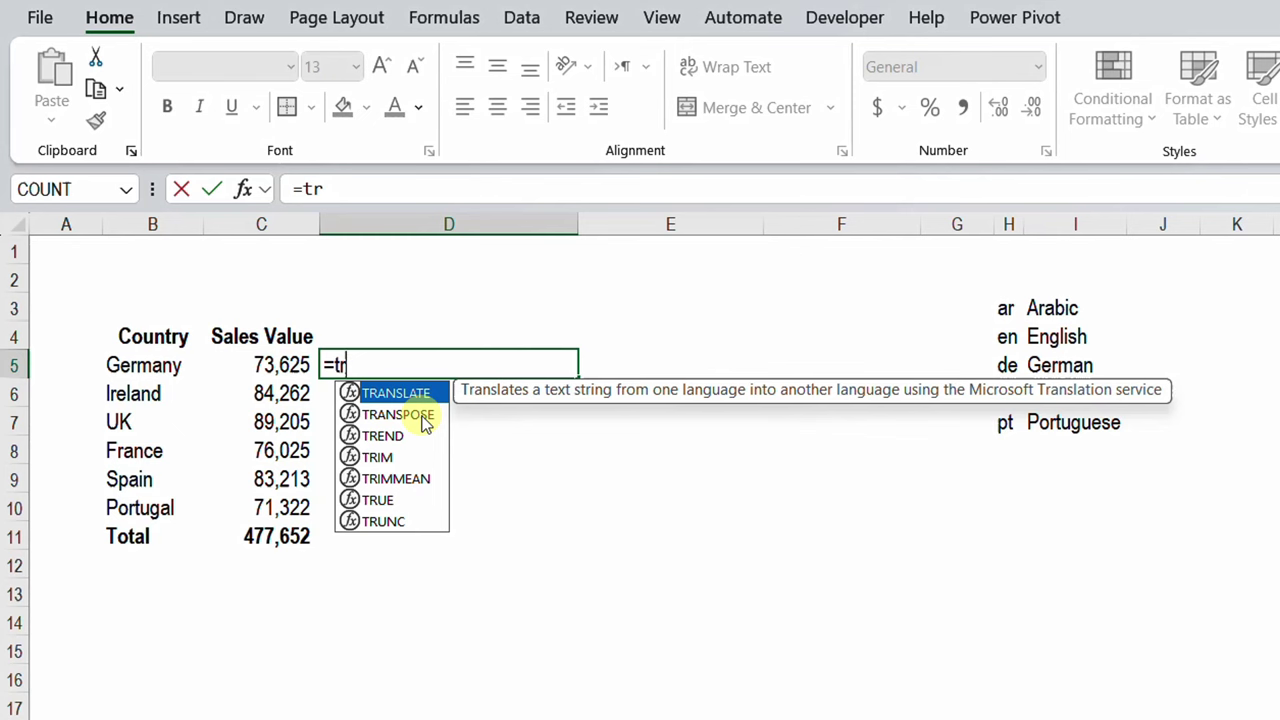
key("Tab")
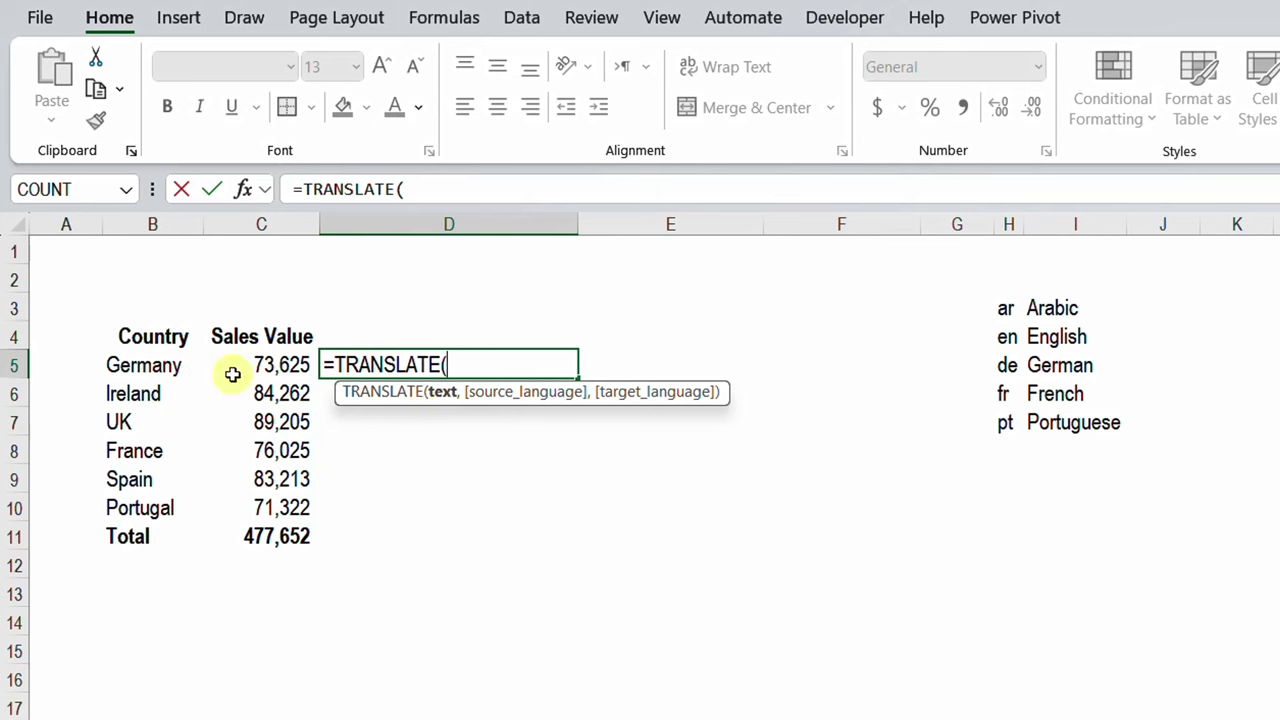
left_click(152, 366)
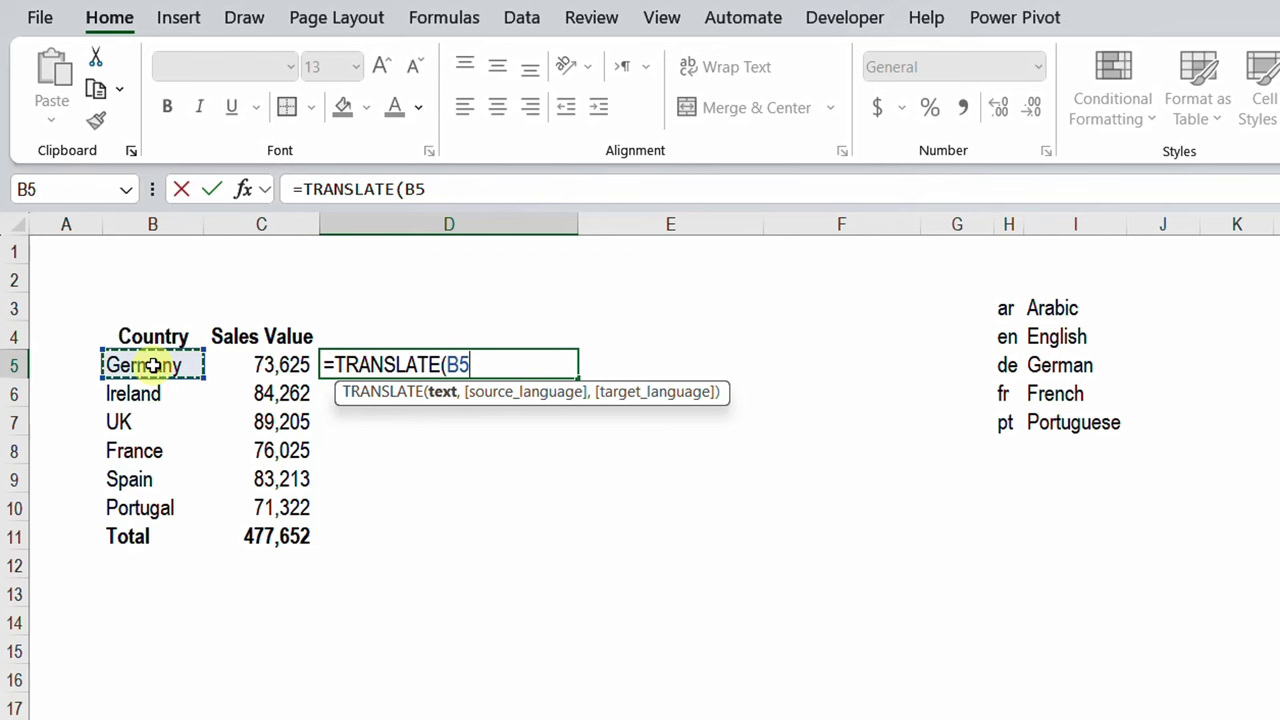
Set the source language of the D5 TRANSLATE formula to English, "en".
type(",")
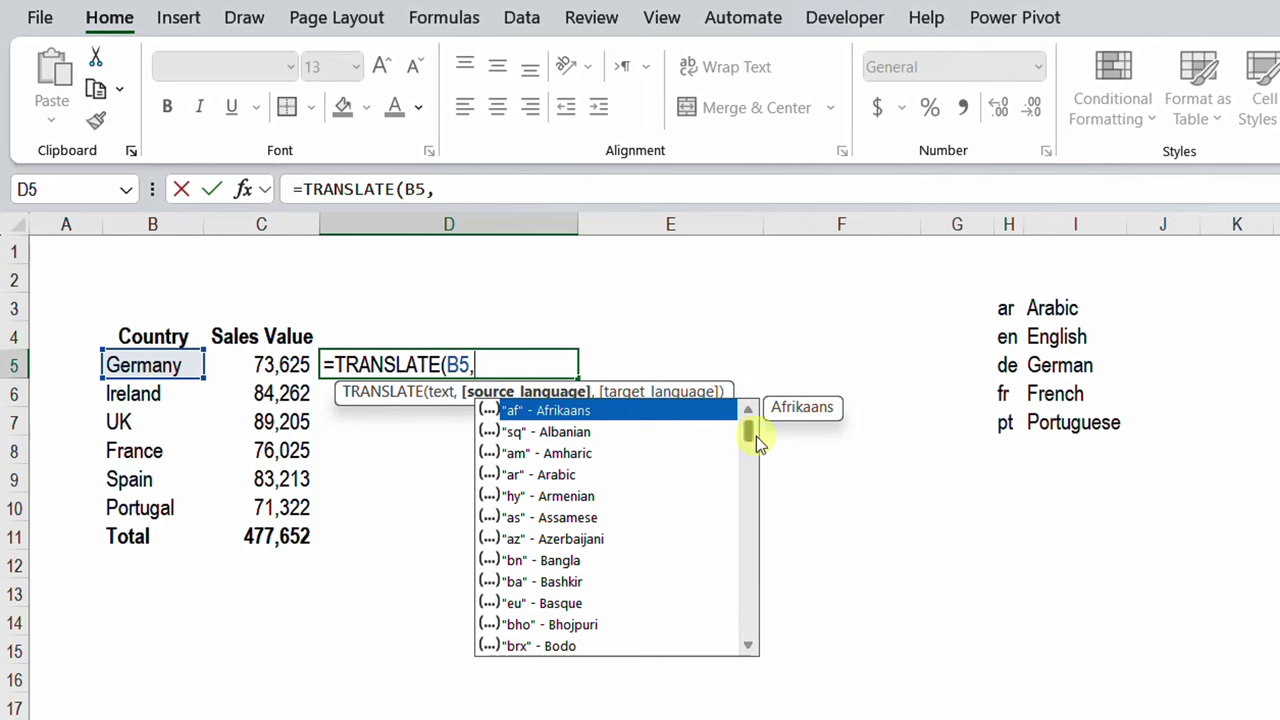
left_click_drag(749, 433, 746, 480)
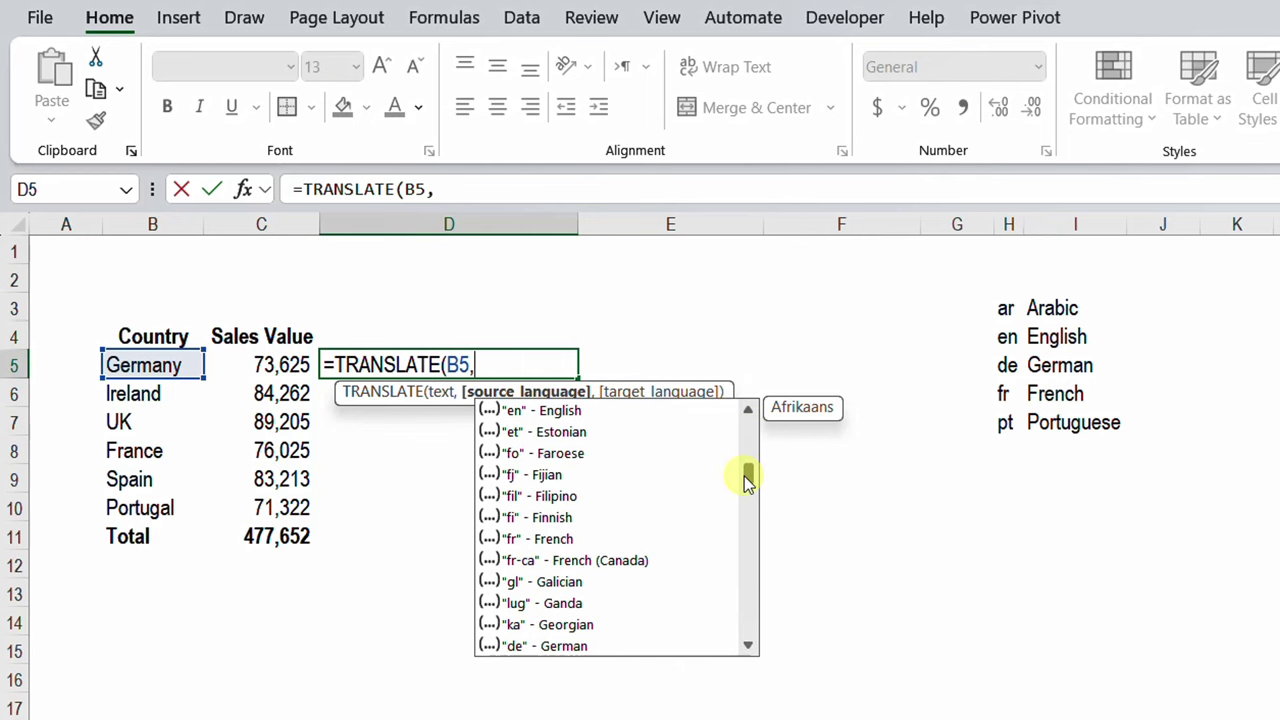
left_click(555, 414)
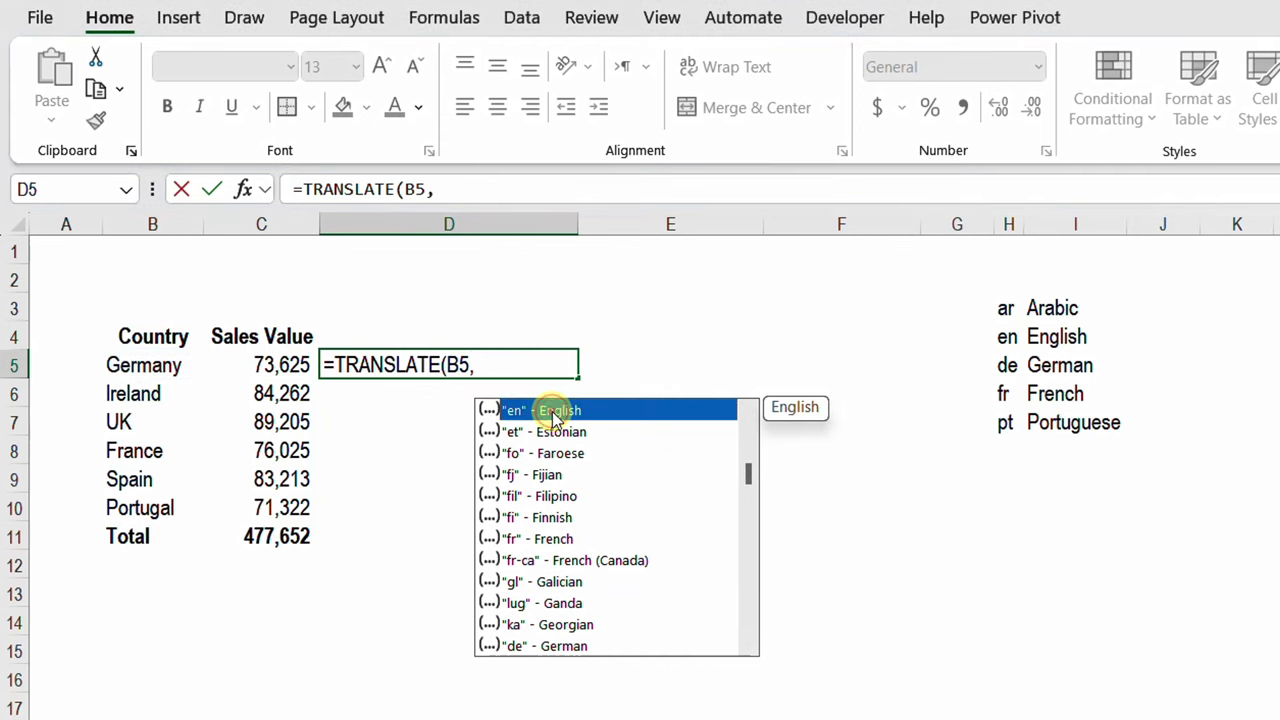
double_click(555, 414)
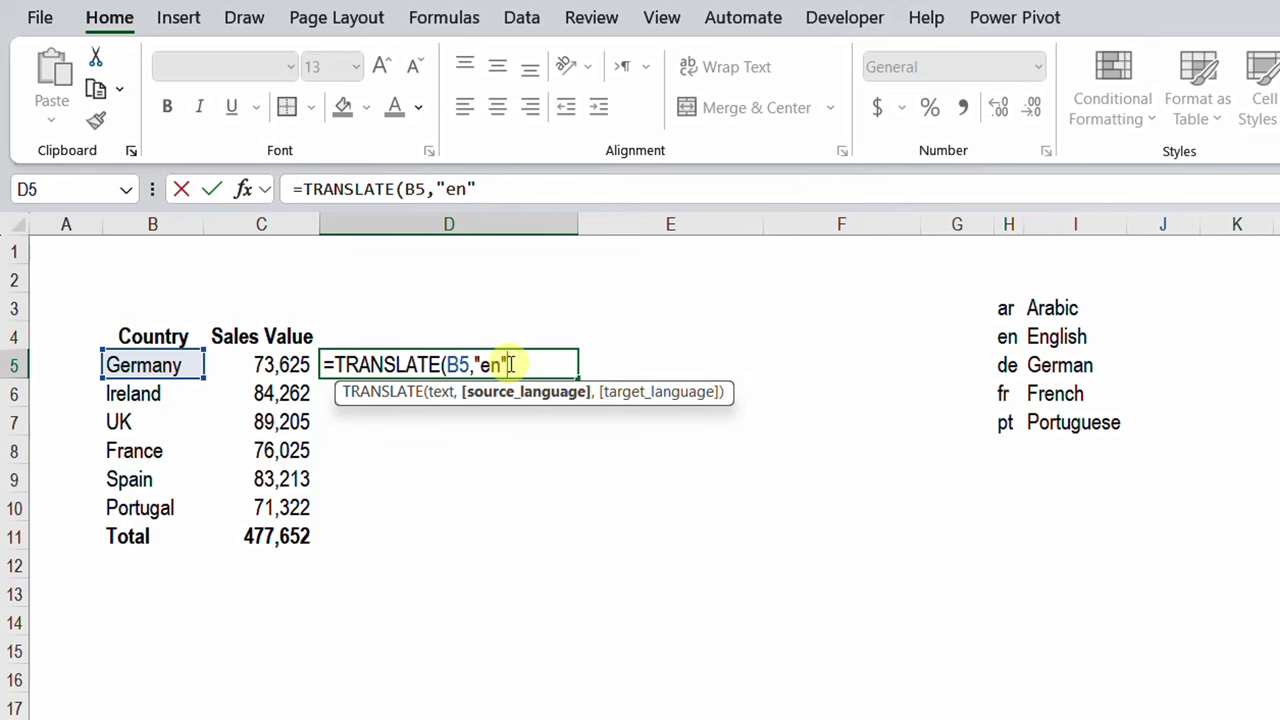
Complete the D5 formula with target language "ar" and fill it down through D10.
type(",")
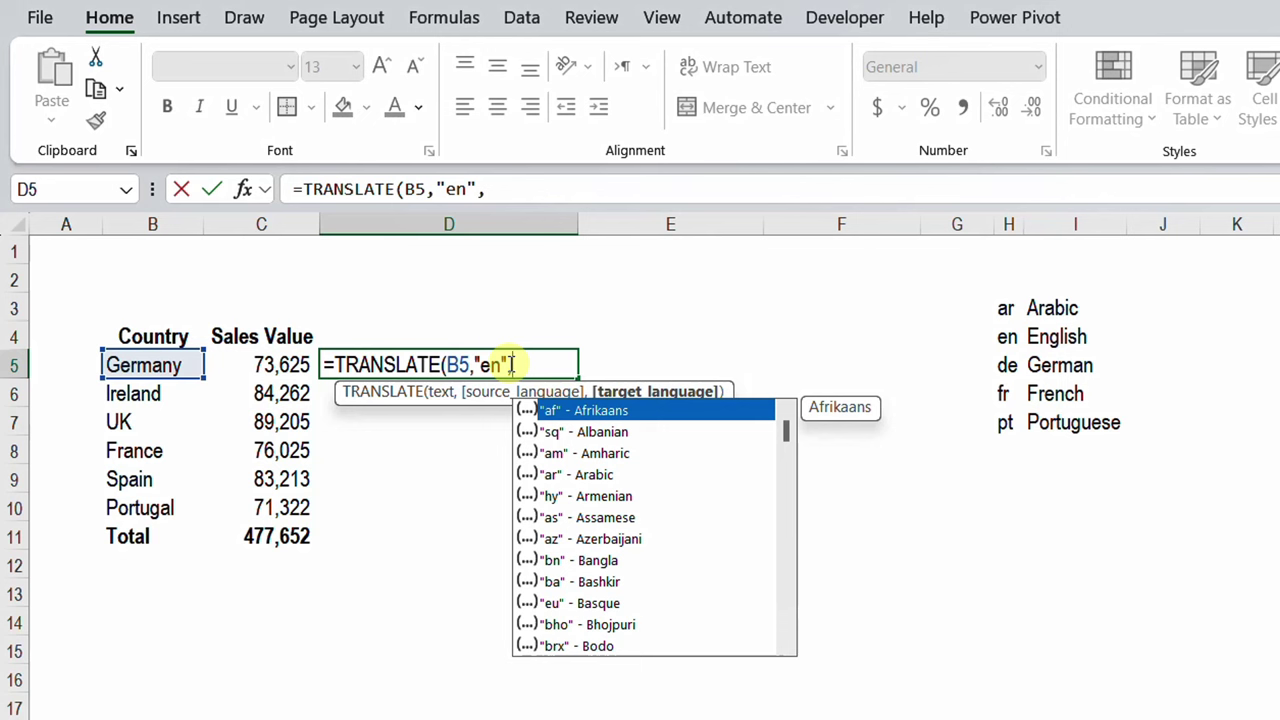
type("\"ar\")")
key("Return")
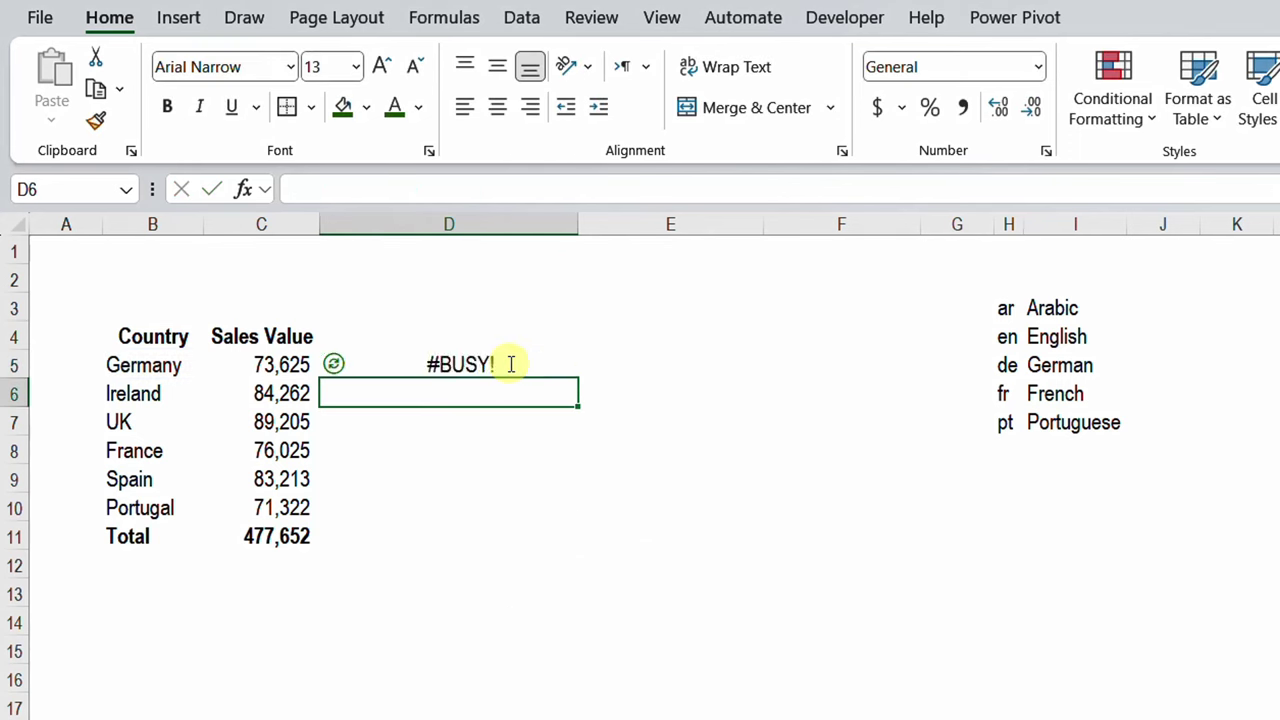
left_click(508, 363)
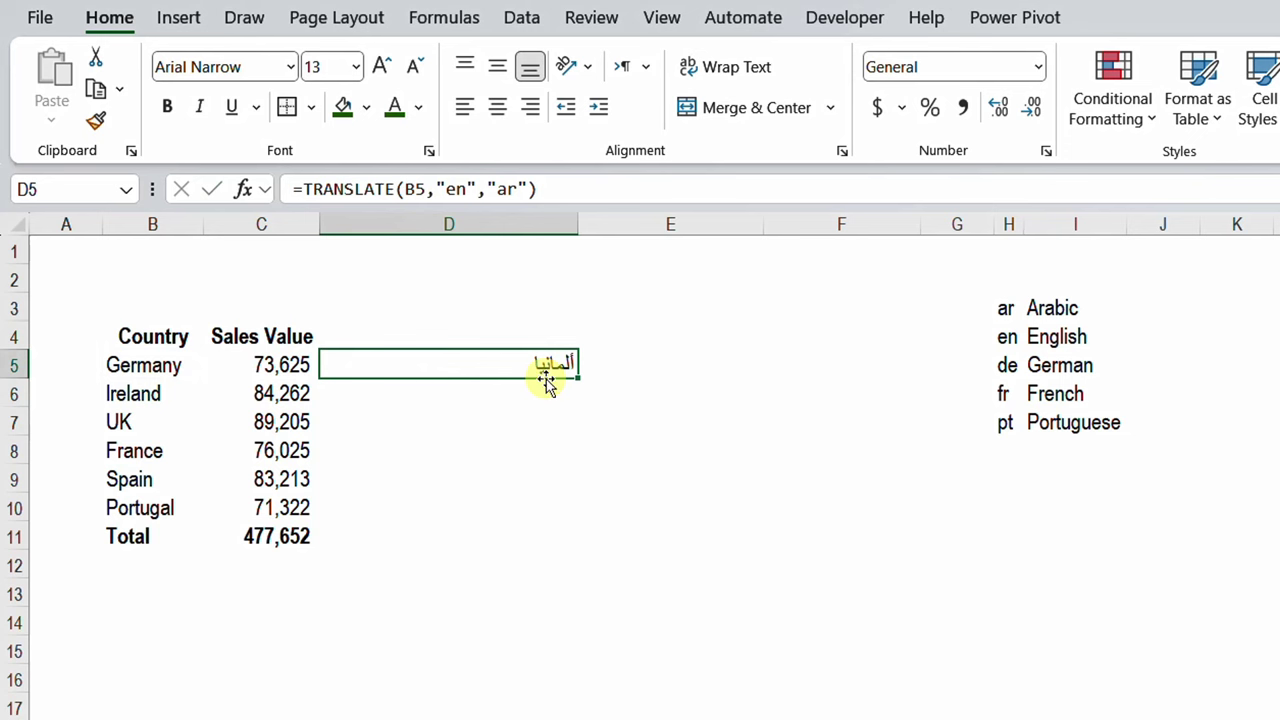
left_click_drag(578, 378, 577, 516)
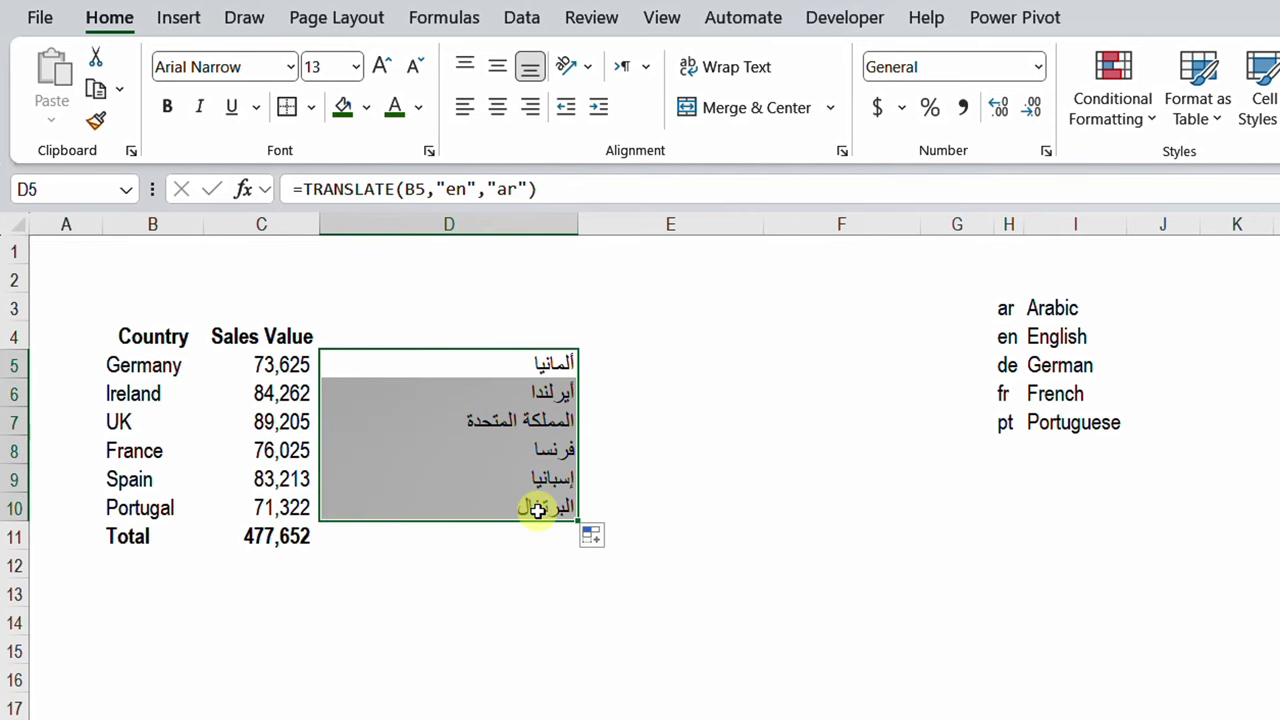
Enter =TRANSLATE(D5) in E5 without language arguments and fill it down through E10.
left_click(677, 370)
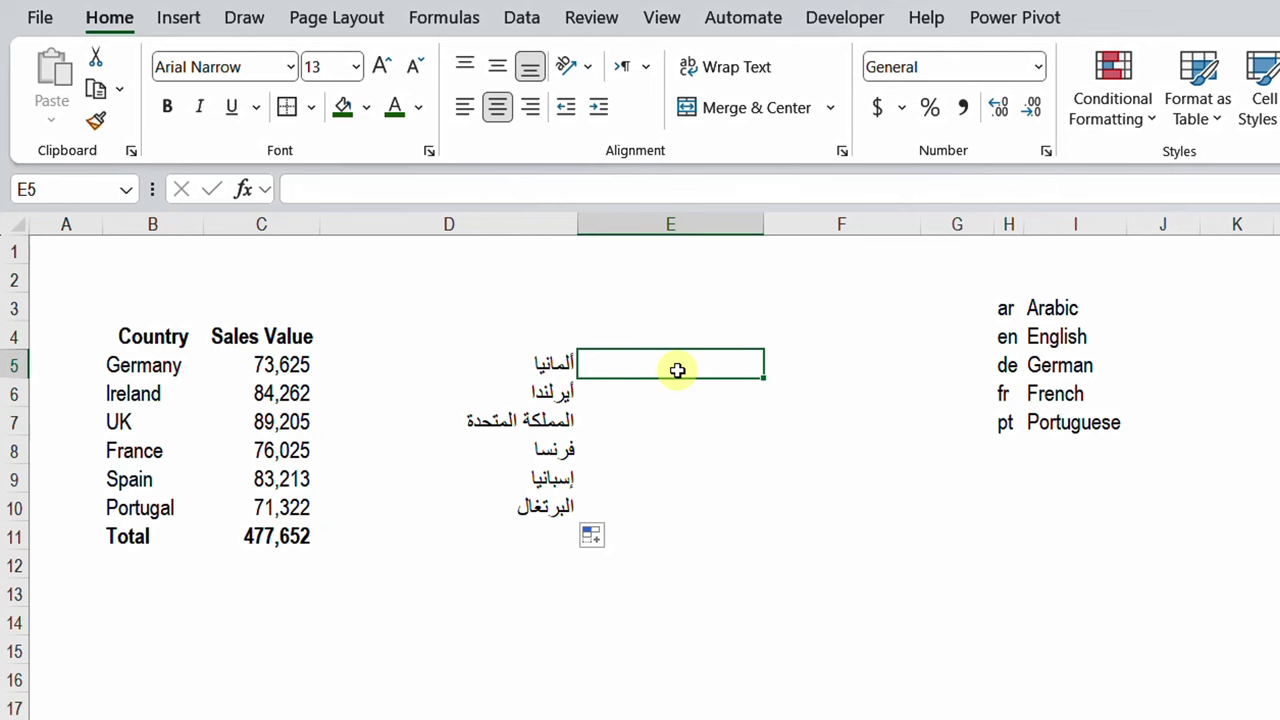
type("=tr")
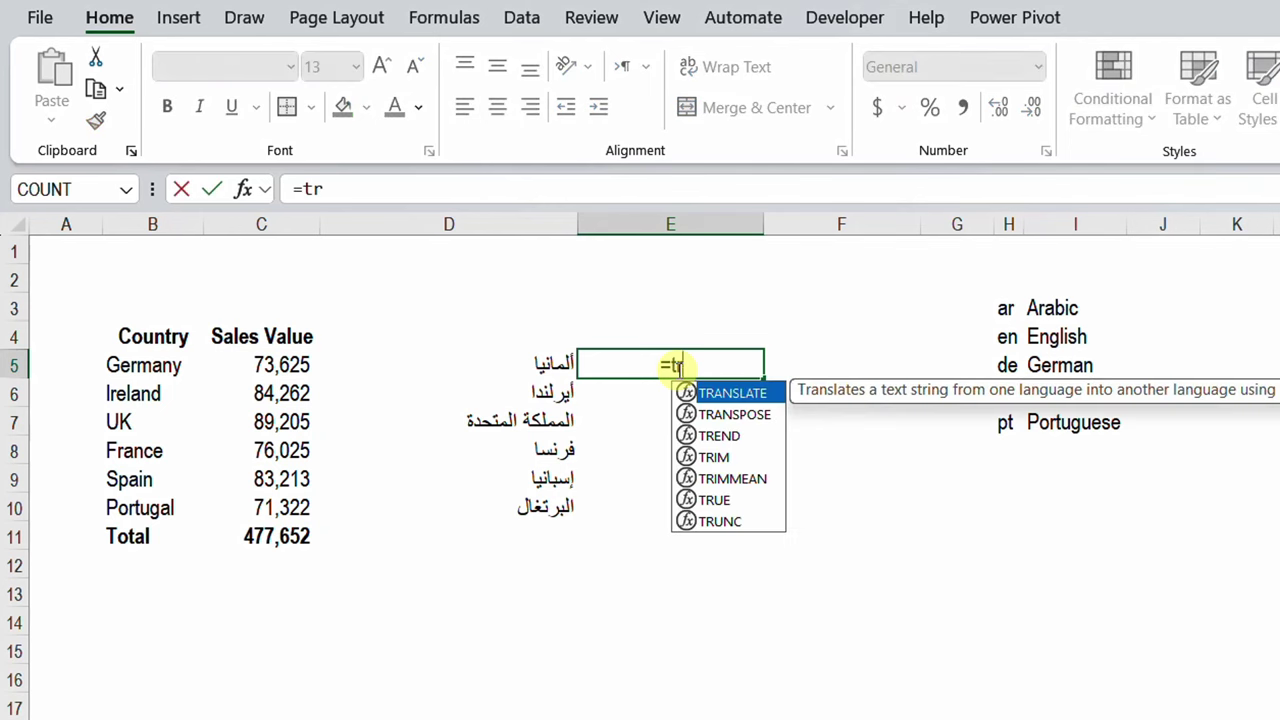
key("Tab")
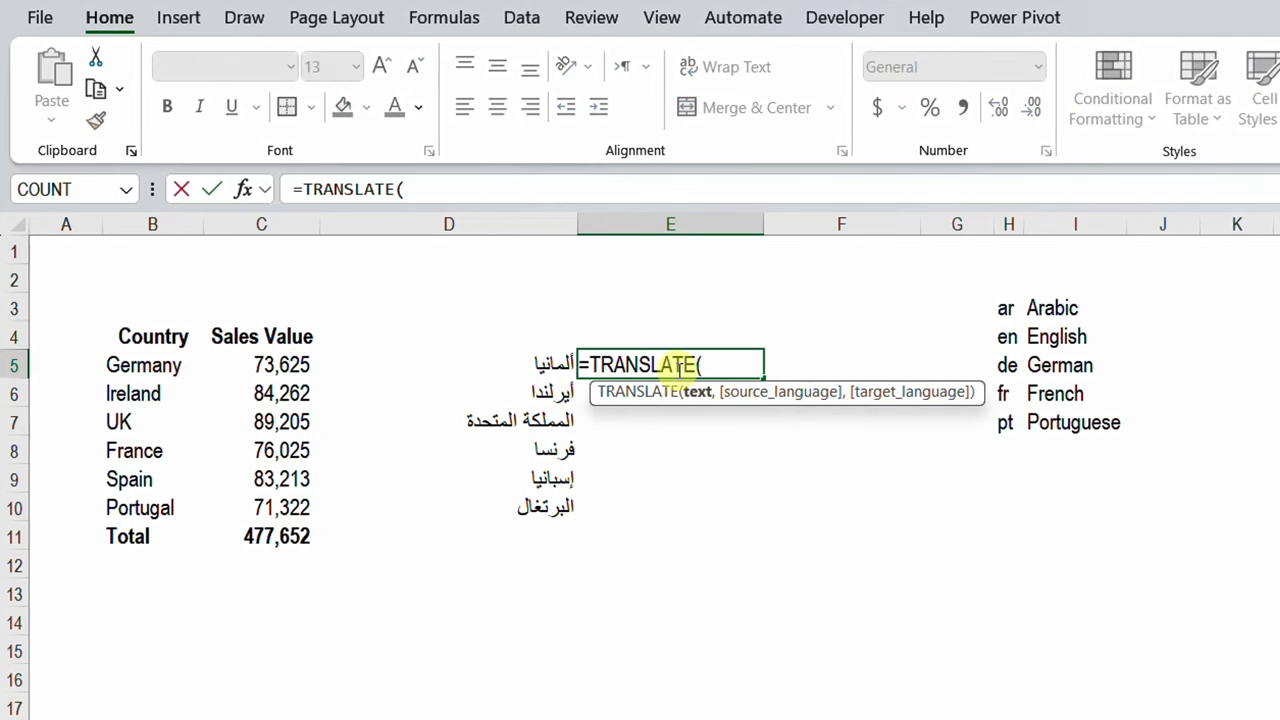
left_click(525, 360)
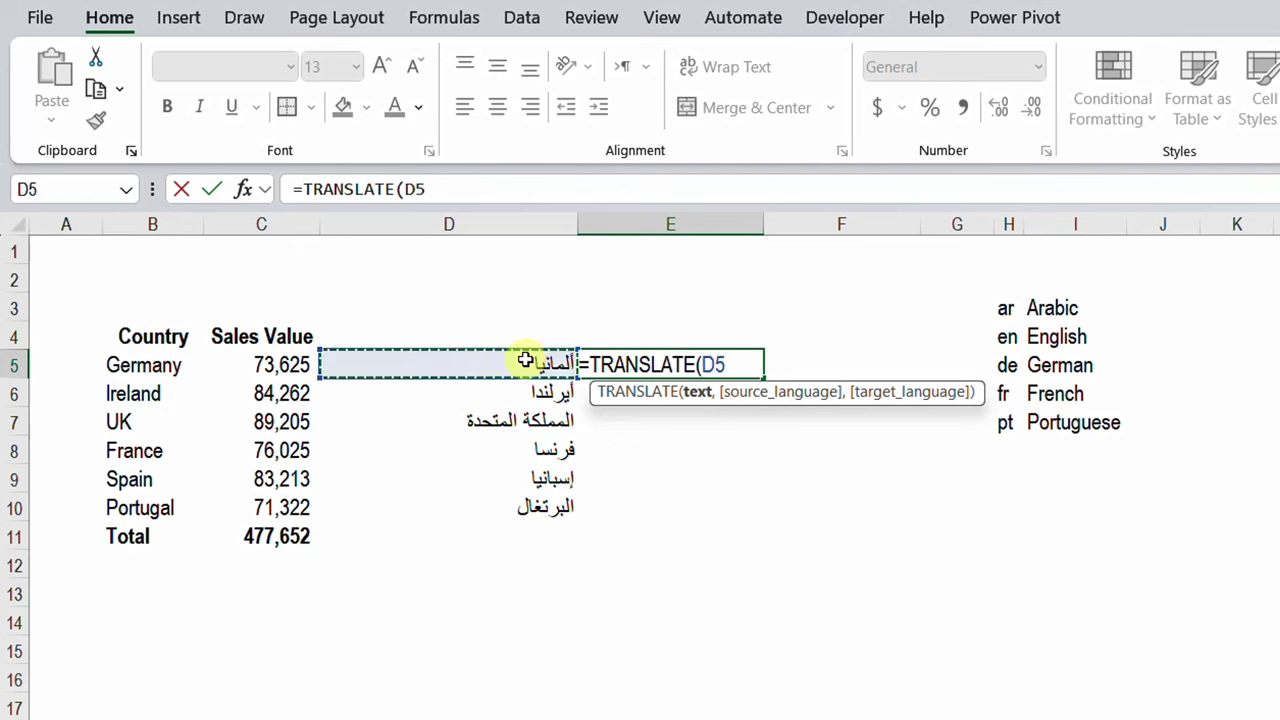
type(")")
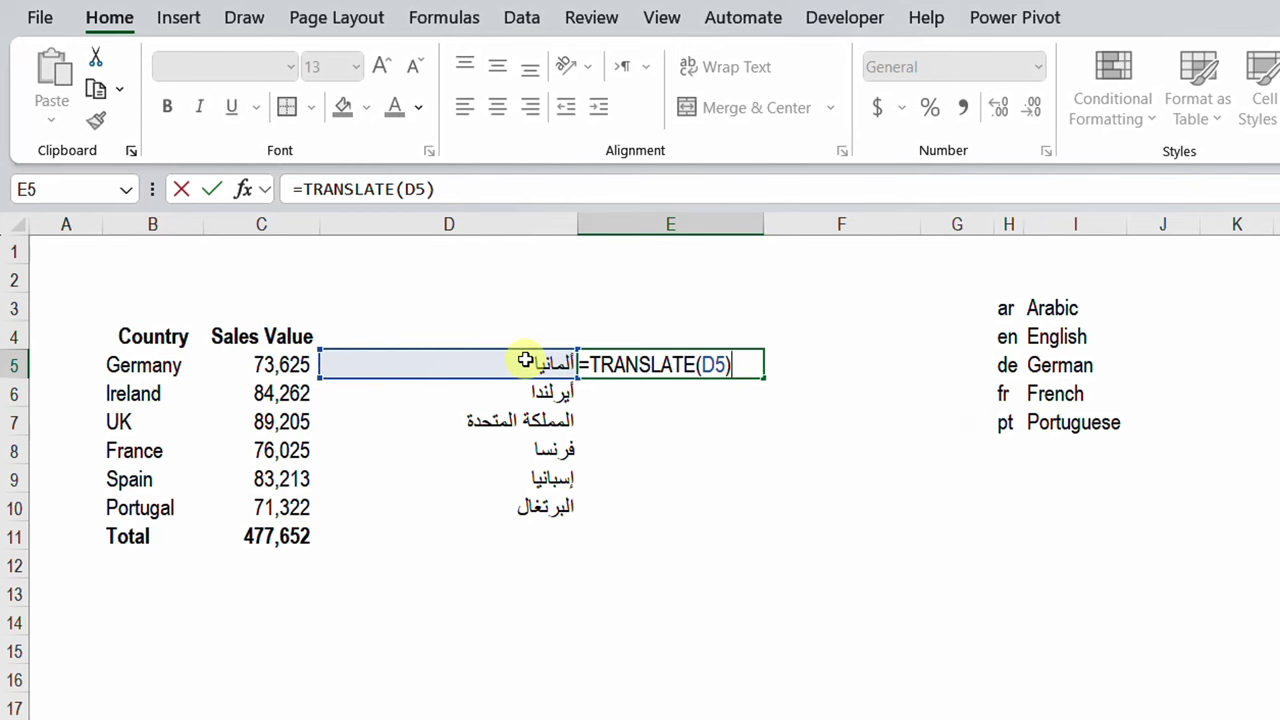
key("Return")
key("Up")
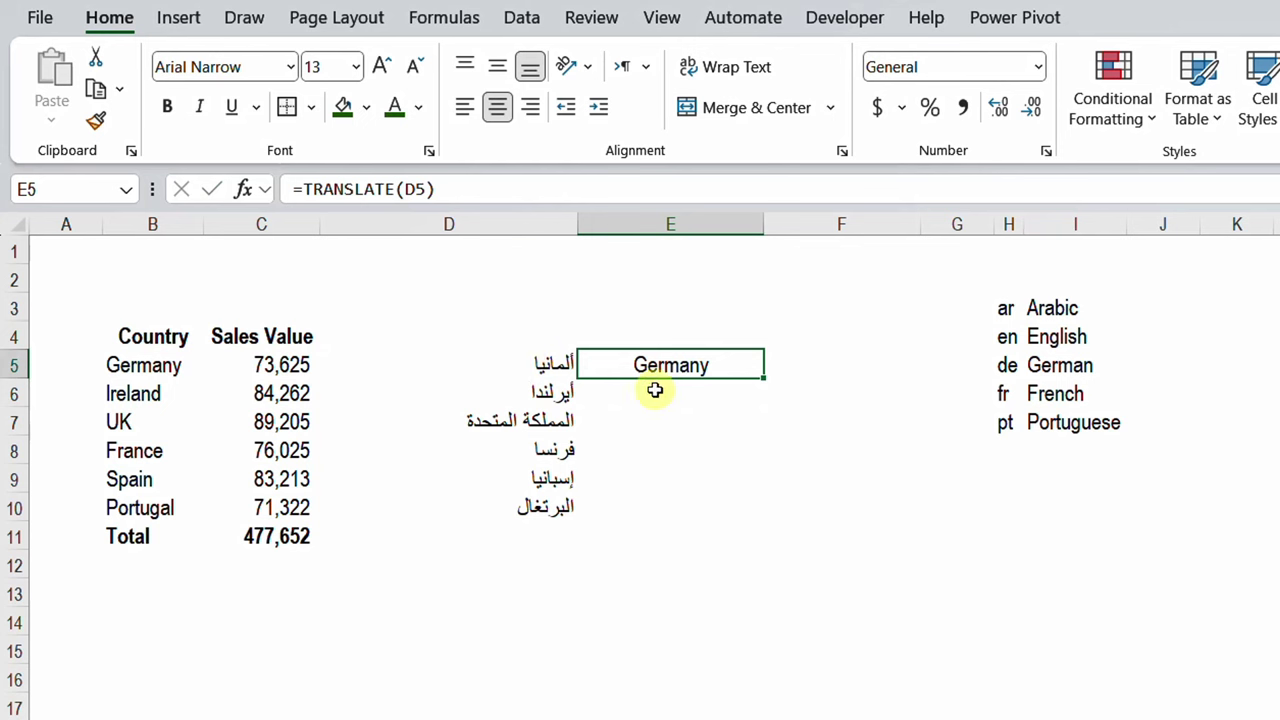
double_click(764, 377)
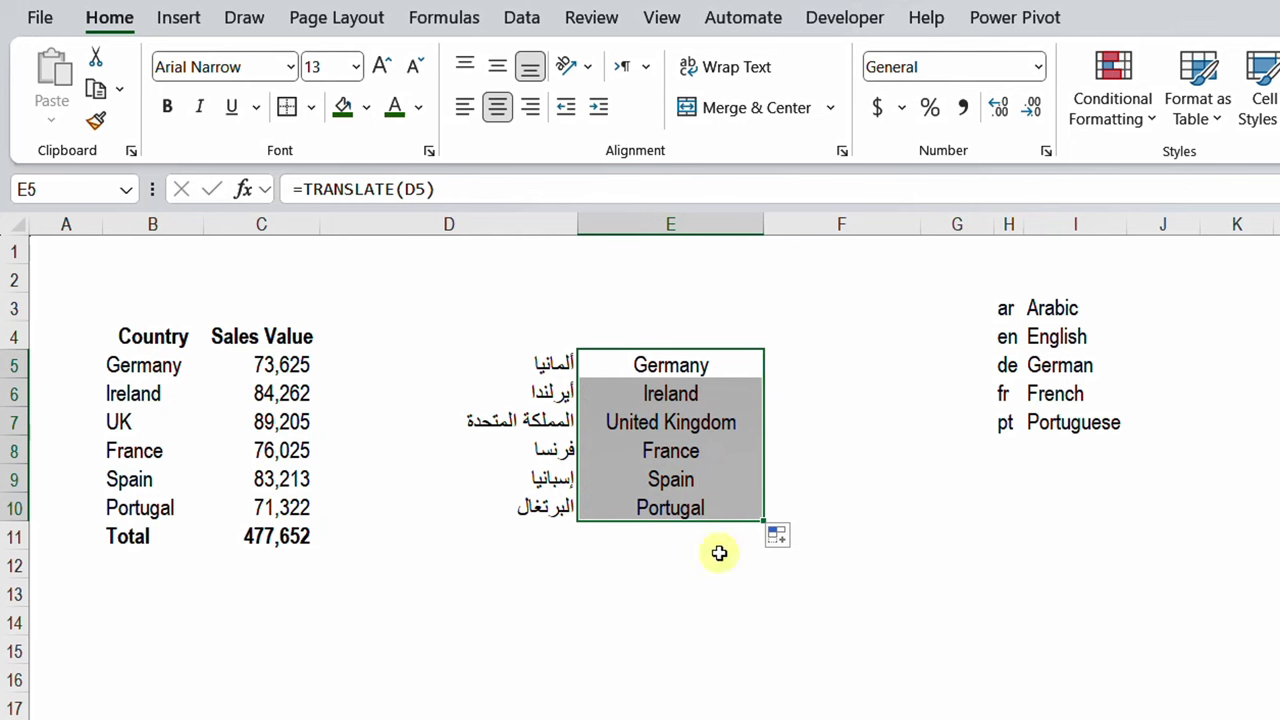
Enter =DETECTLANGUAGE(D10) in D13 to identify the language of the last Arabic country name.
left_click(542, 598)
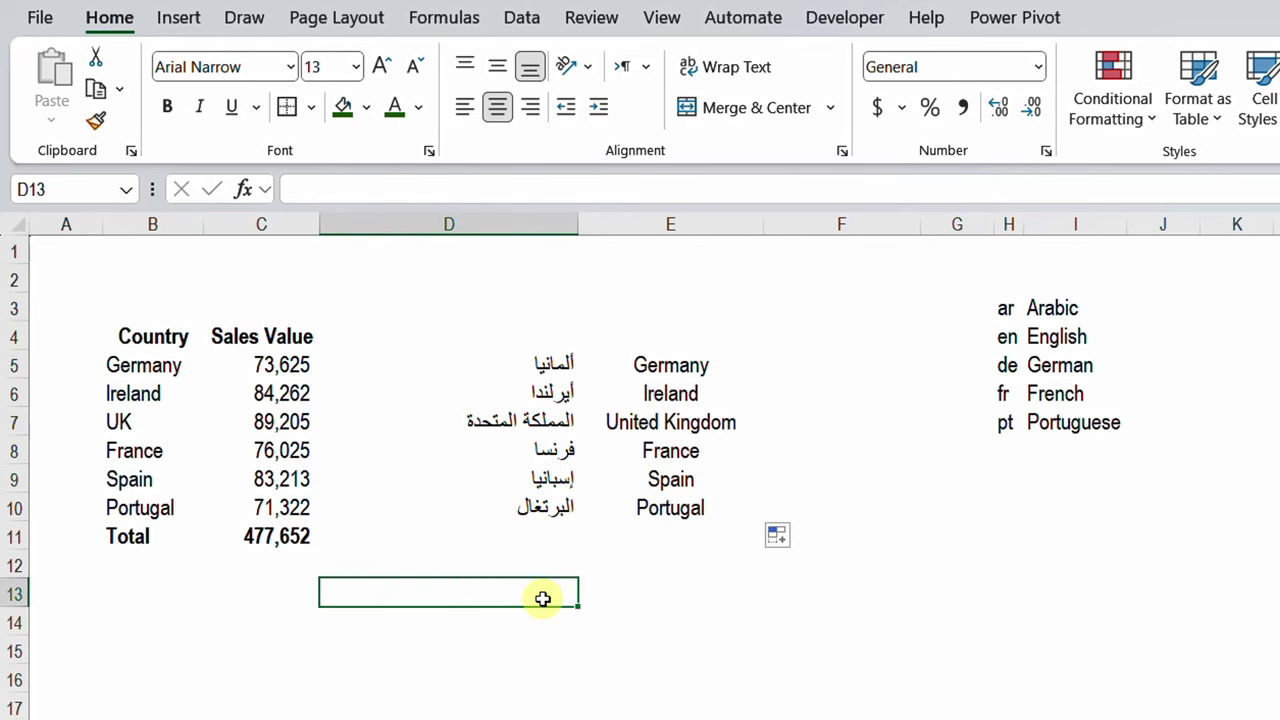
type("=det")
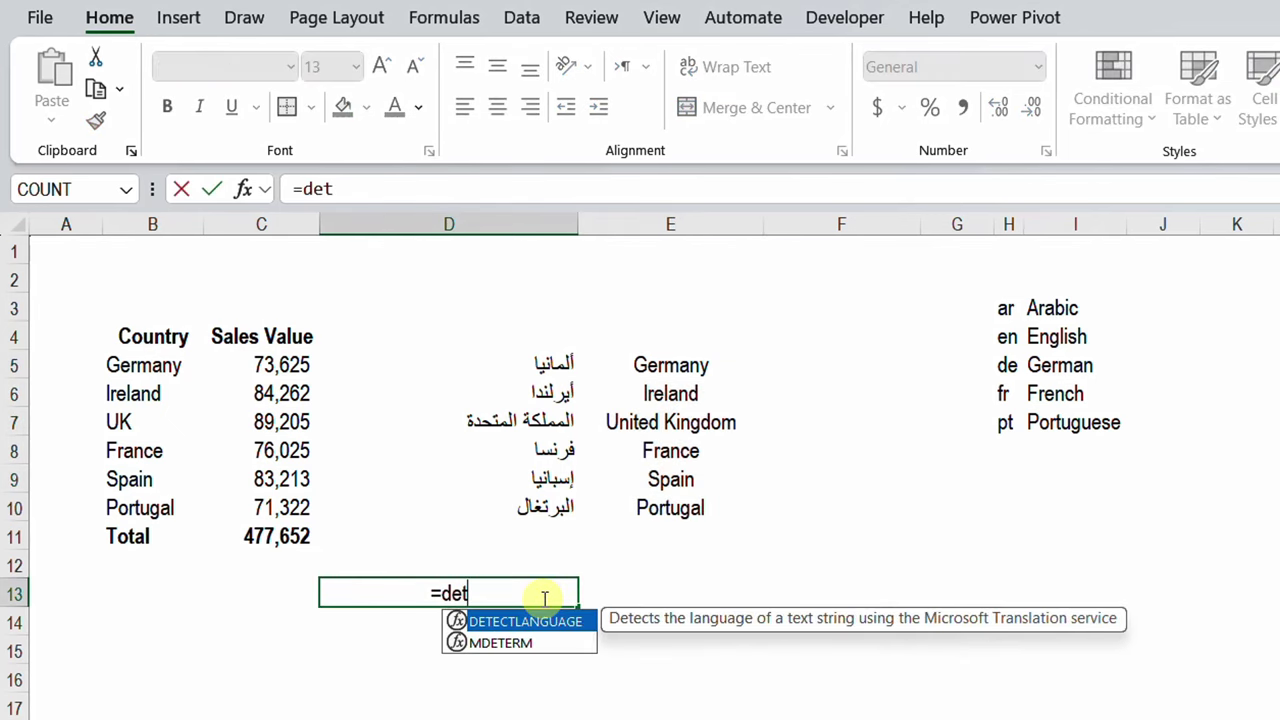
key("Tab")
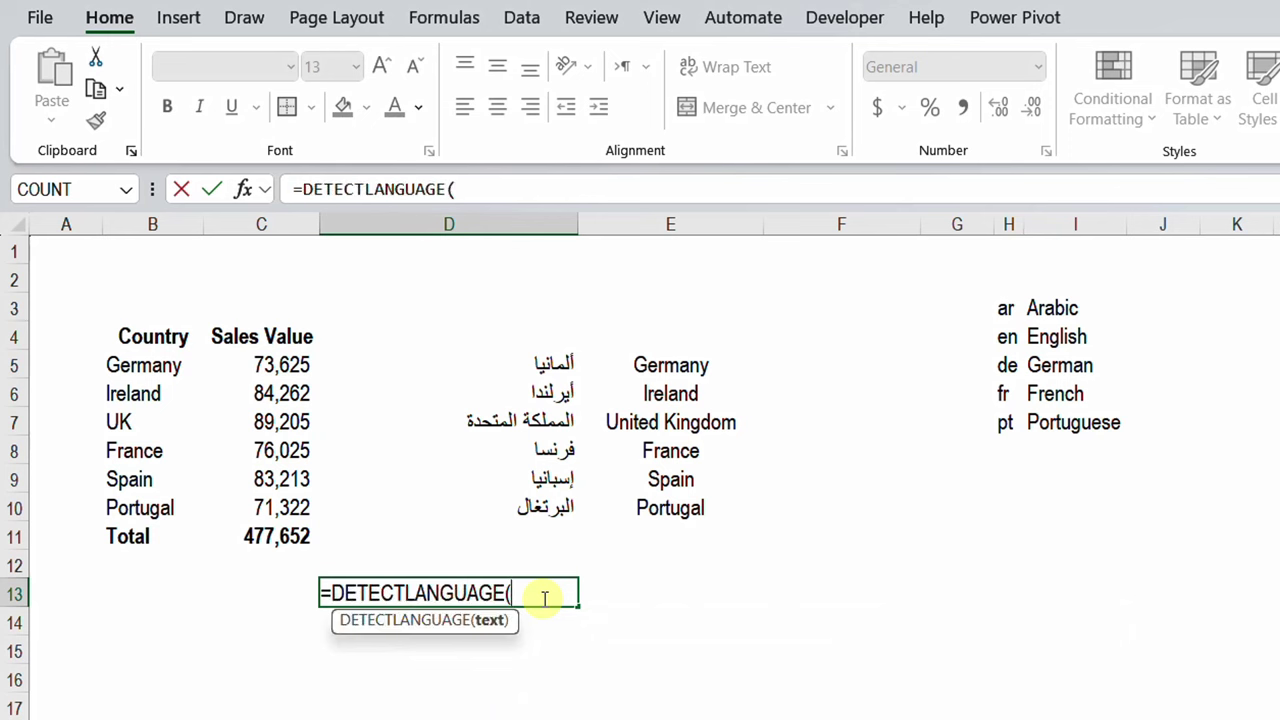
left_click(520, 507)
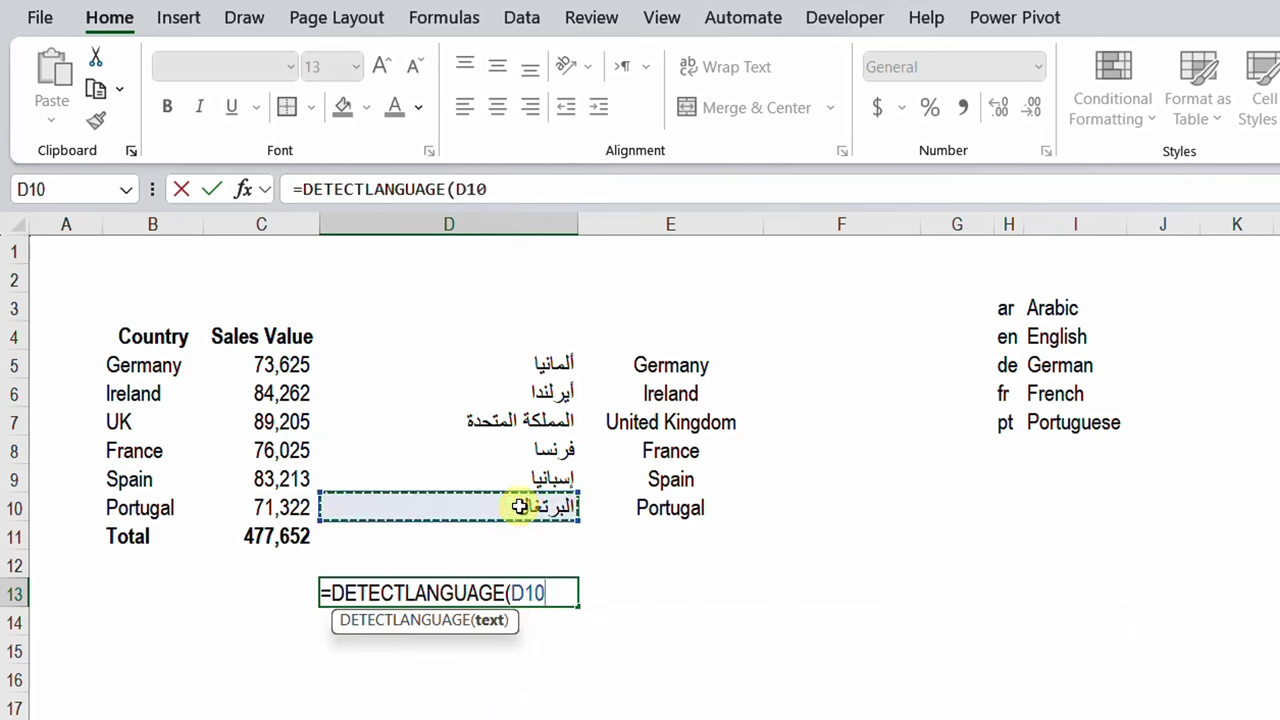
type(")")
key("Return")
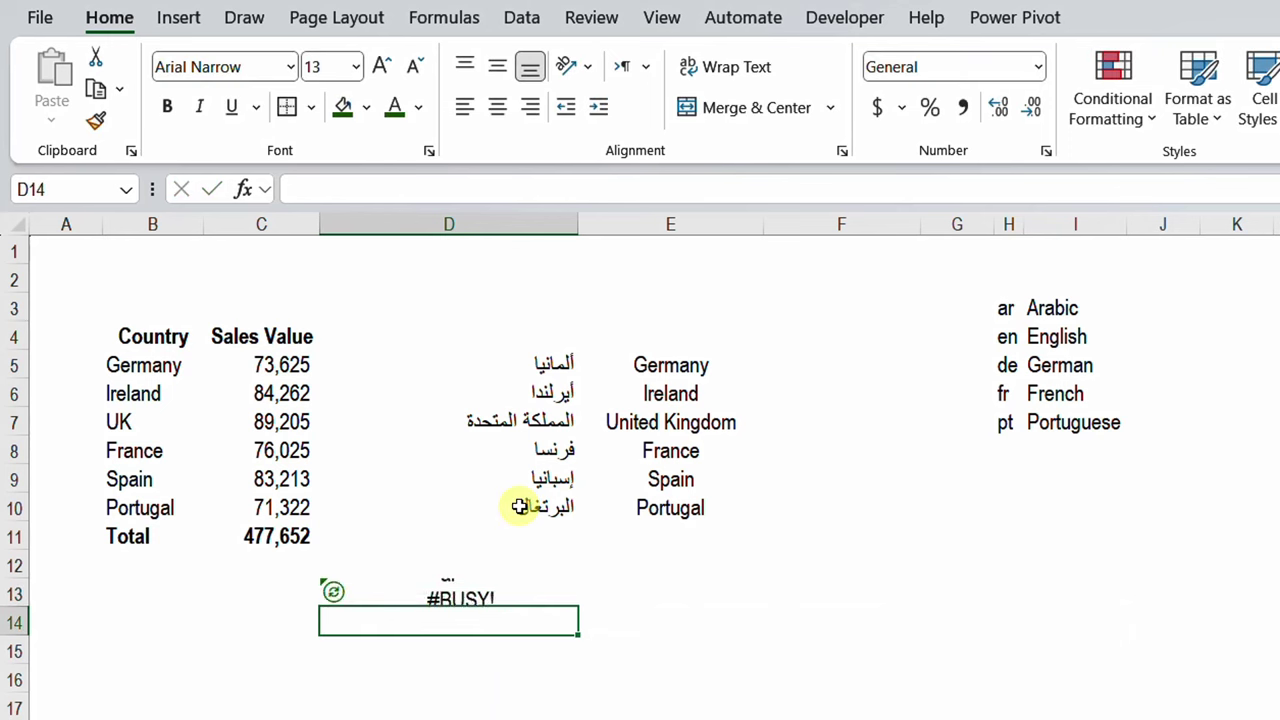
Copy the D13 DETECTLANGUAGE formula across to E13 to identify the language of the last name in column E.
key("Up")
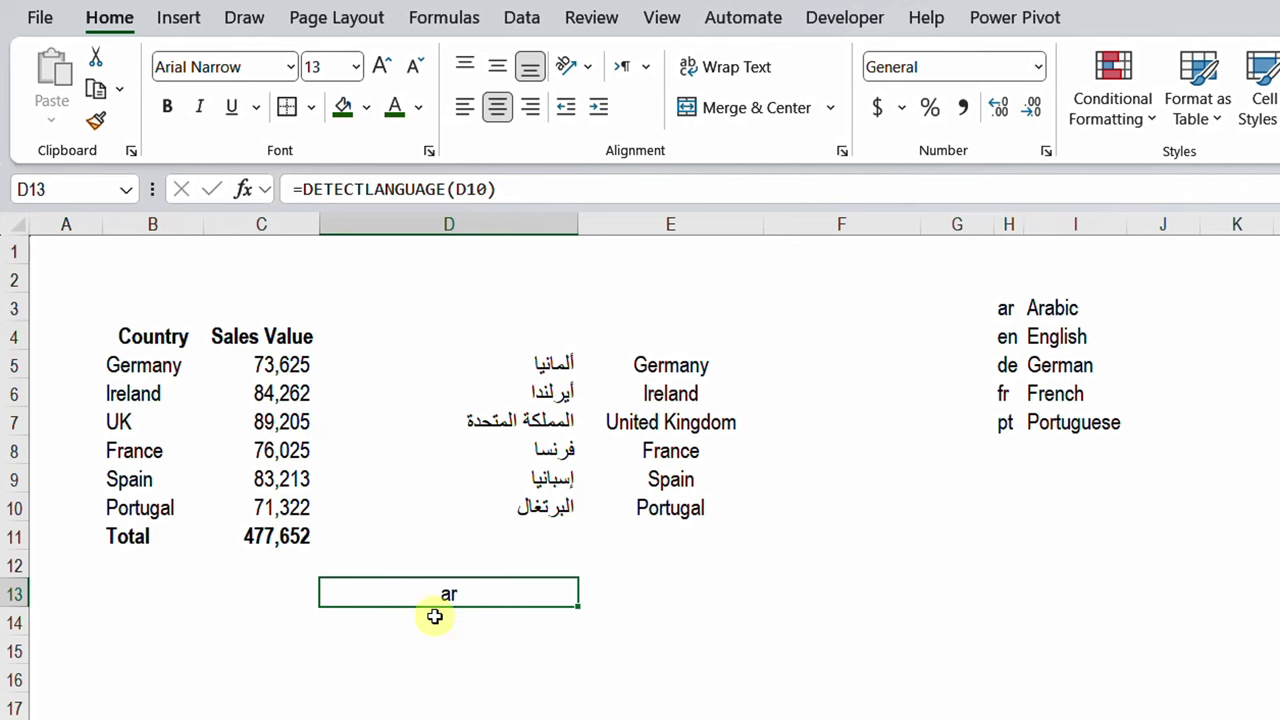
left_click_drag(580, 607, 700, 603)
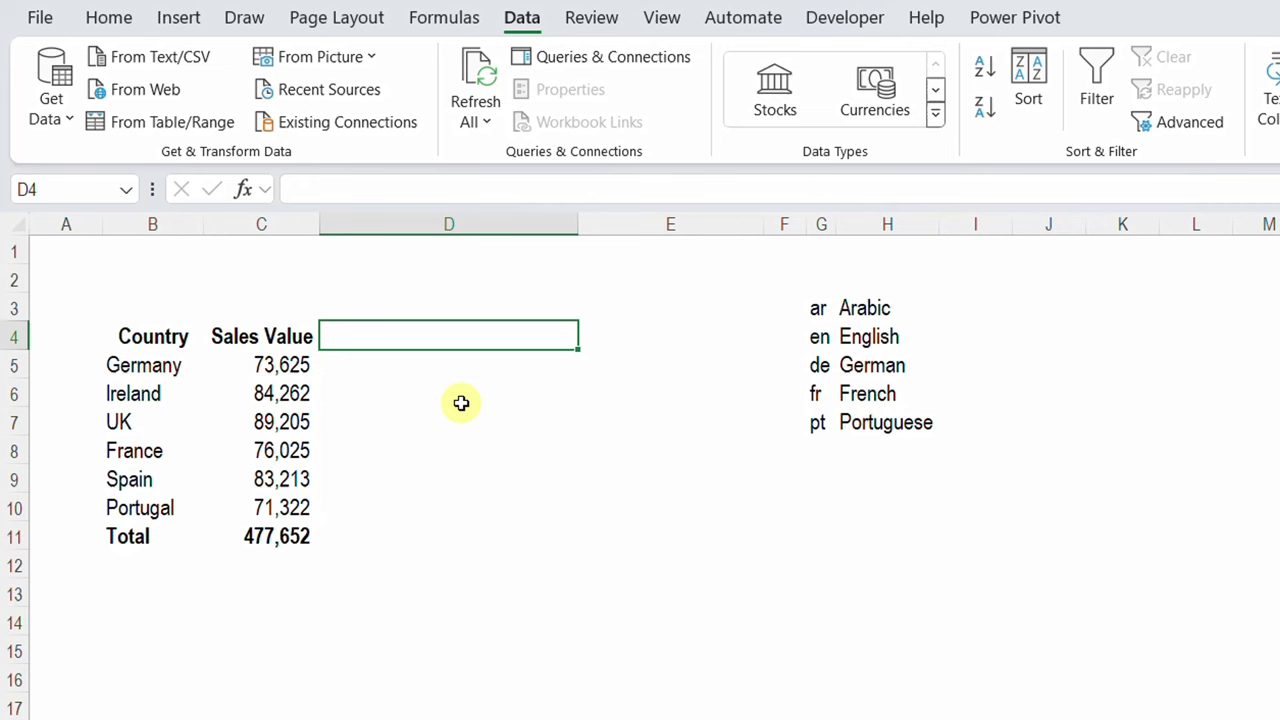
key("Up")
key("Up")
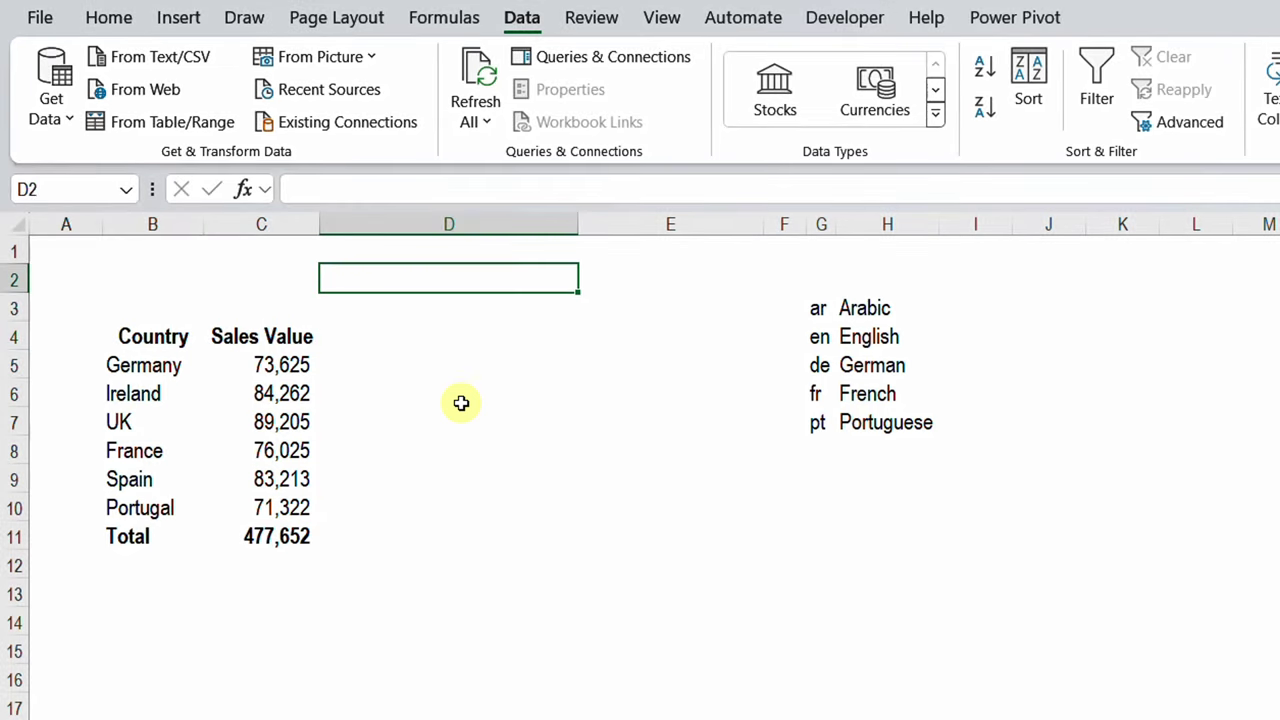
left_click_drag(818, 308, 894, 440)
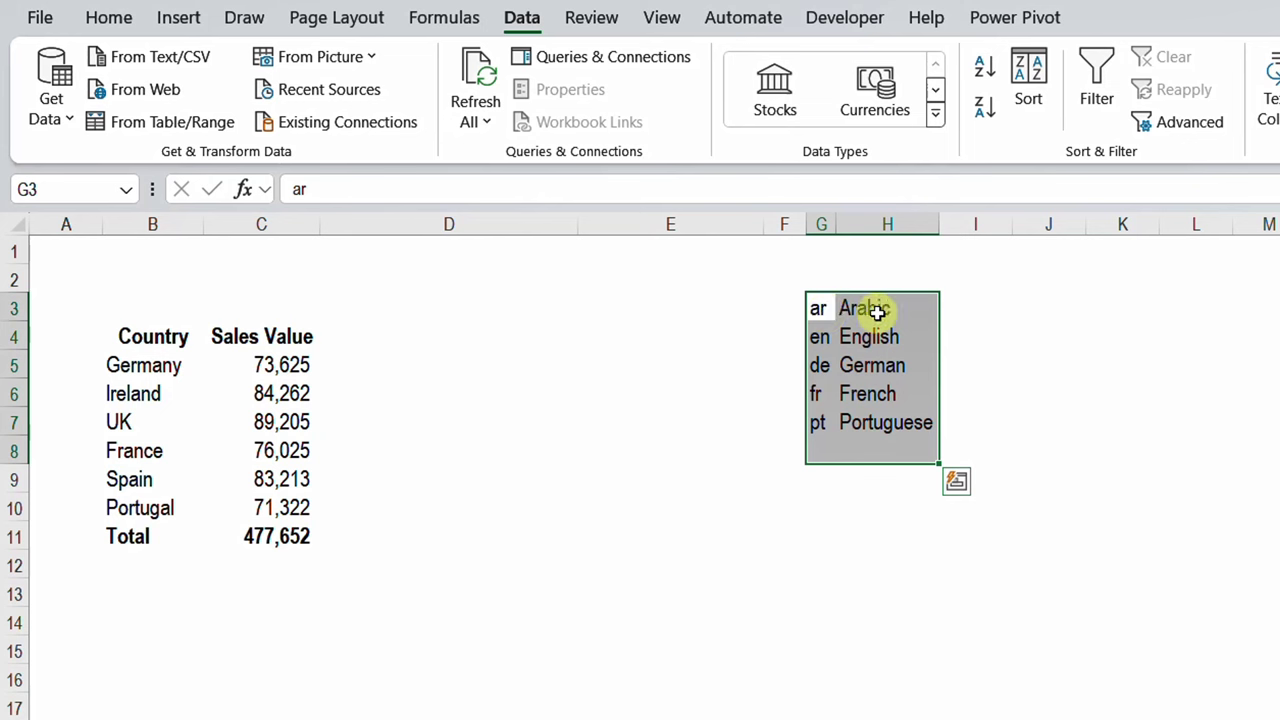
left_click(818, 306)
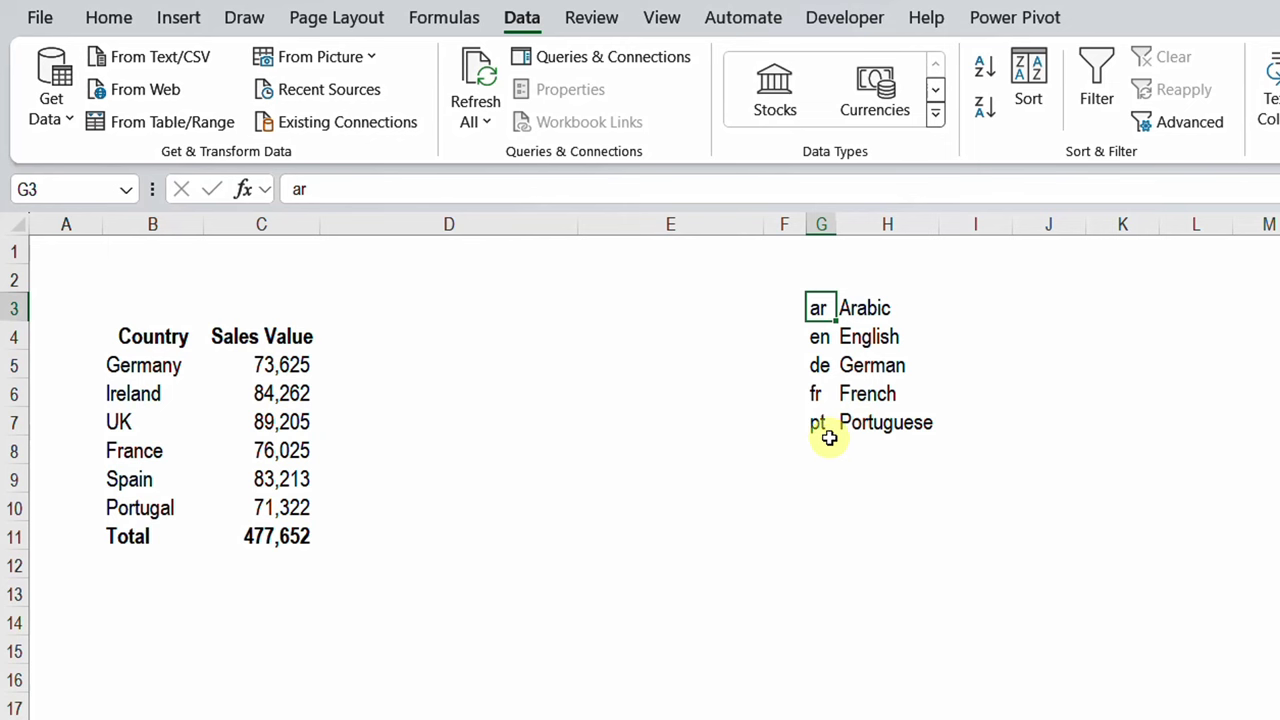
Add a data validation list to E2 with the language names in H3:H7 as source, and choose English in it.
left_click(635, 282)
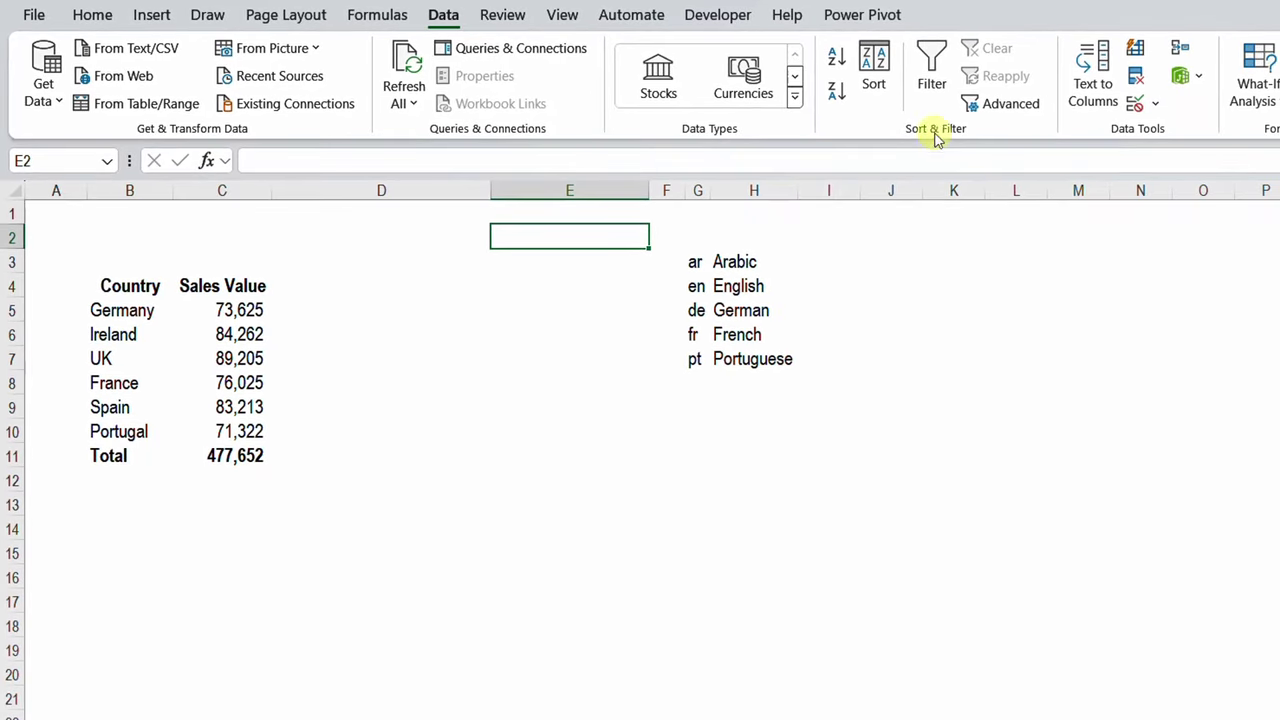
left_click(1135, 104)
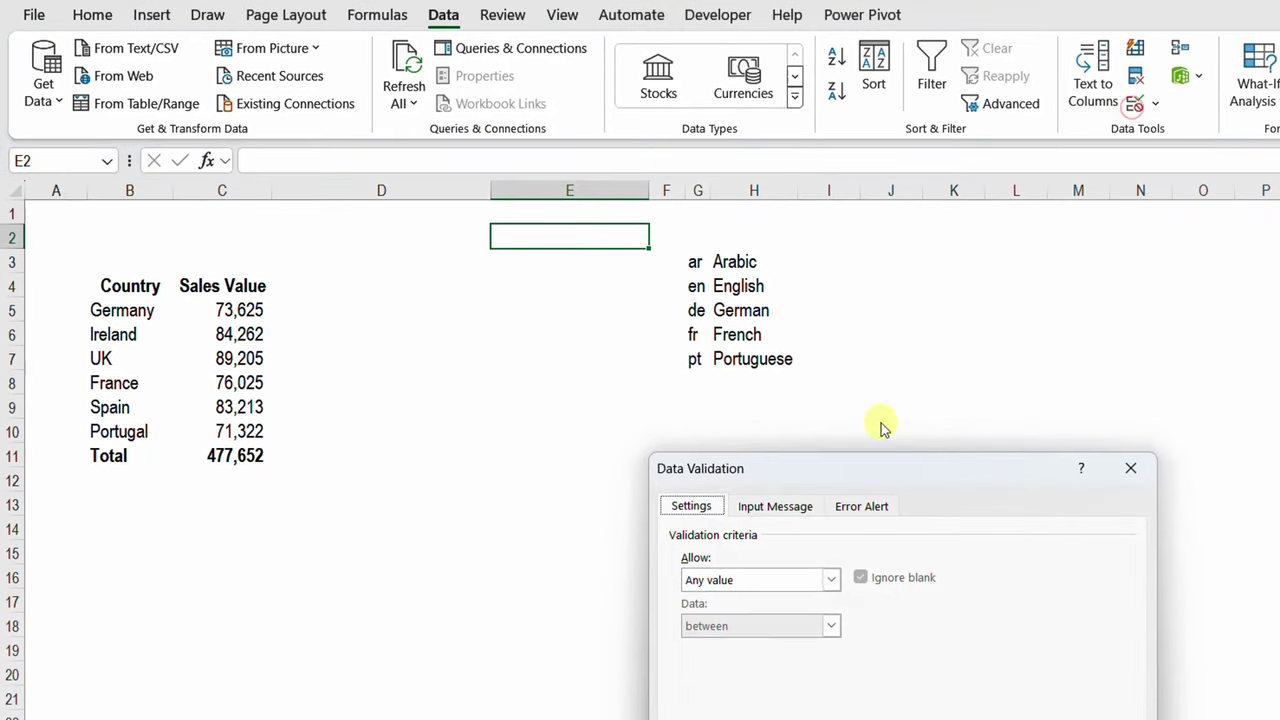
left_click(829, 581)
left_click(757, 646)
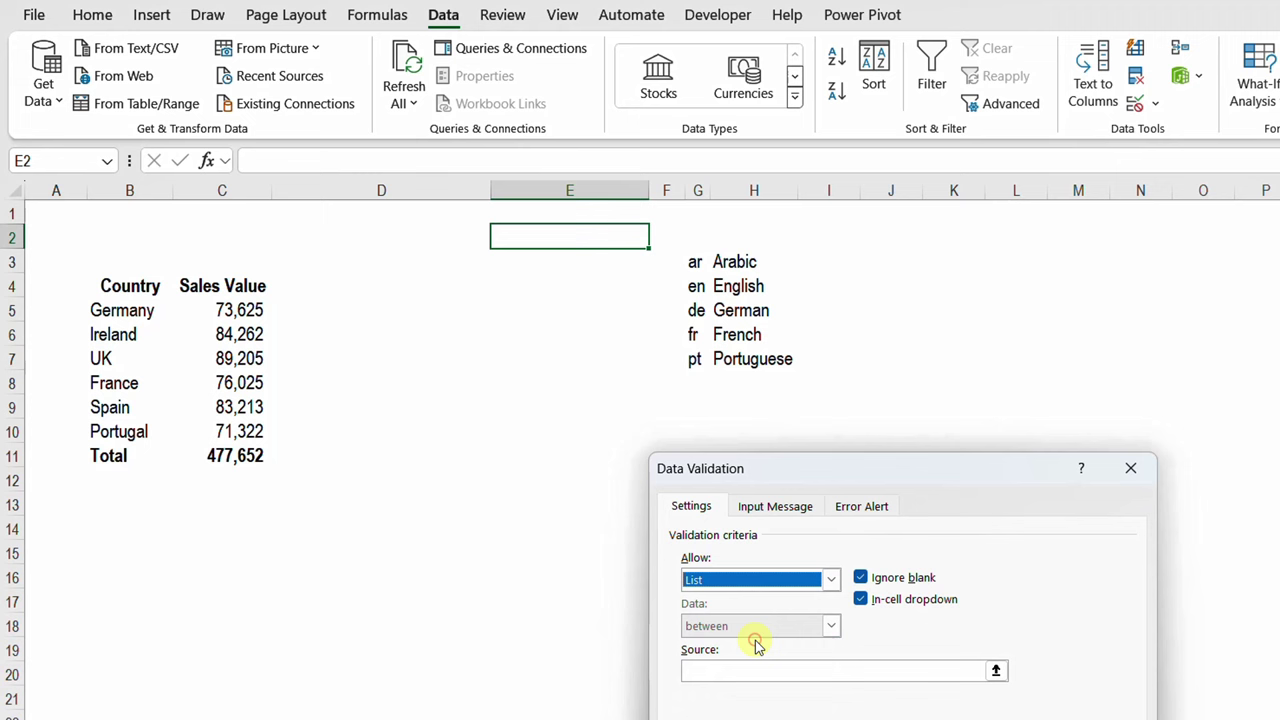
left_click(996, 671)
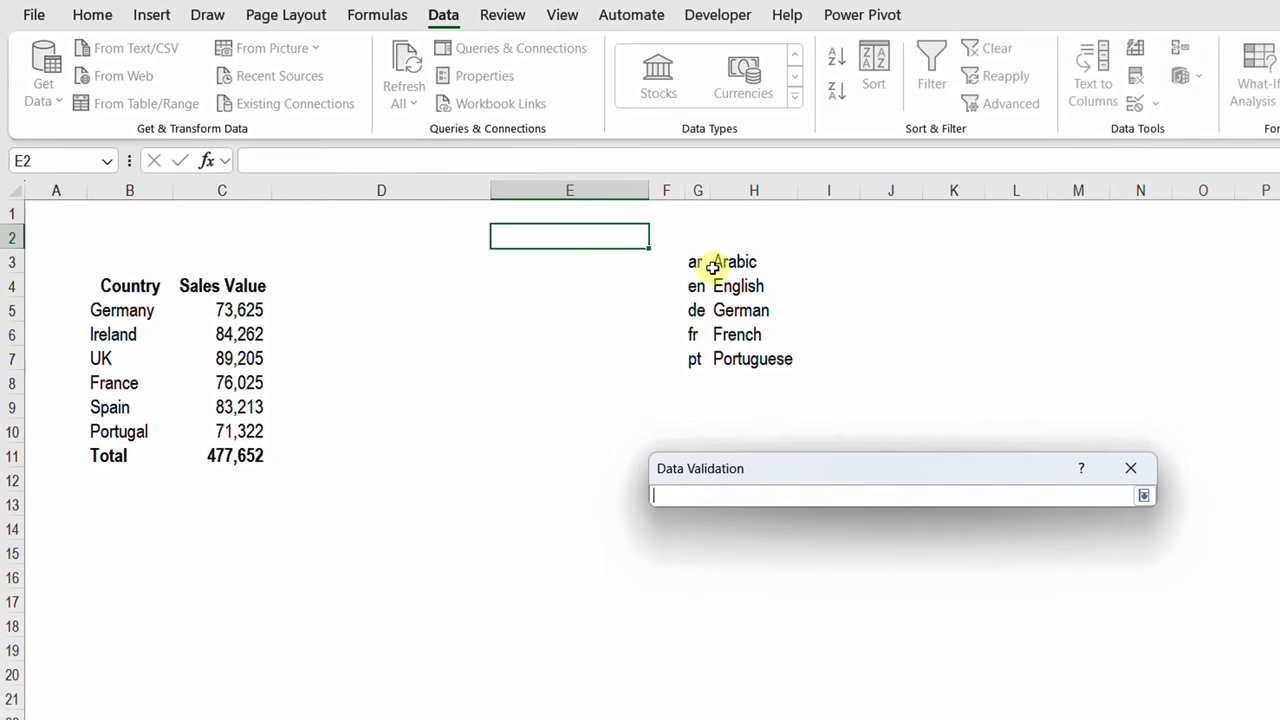
left_click_drag(743, 268, 752, 355)
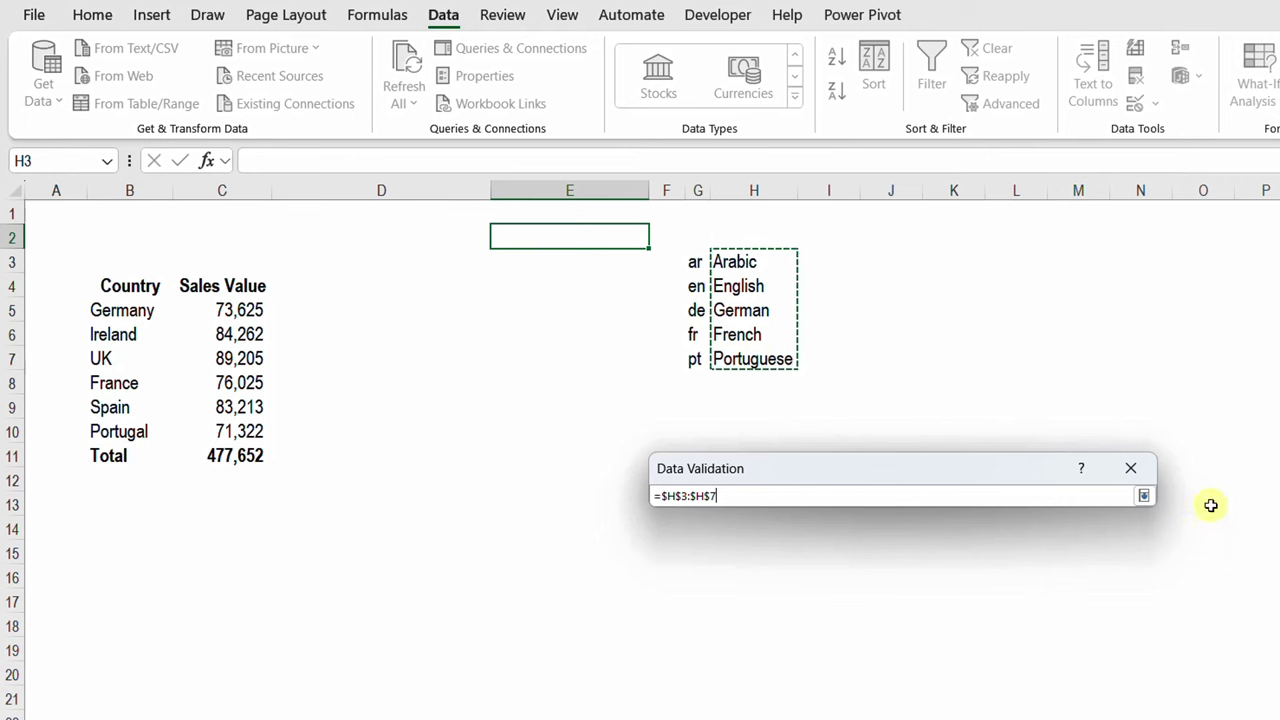
left_click(1144, 495)
key("Return")
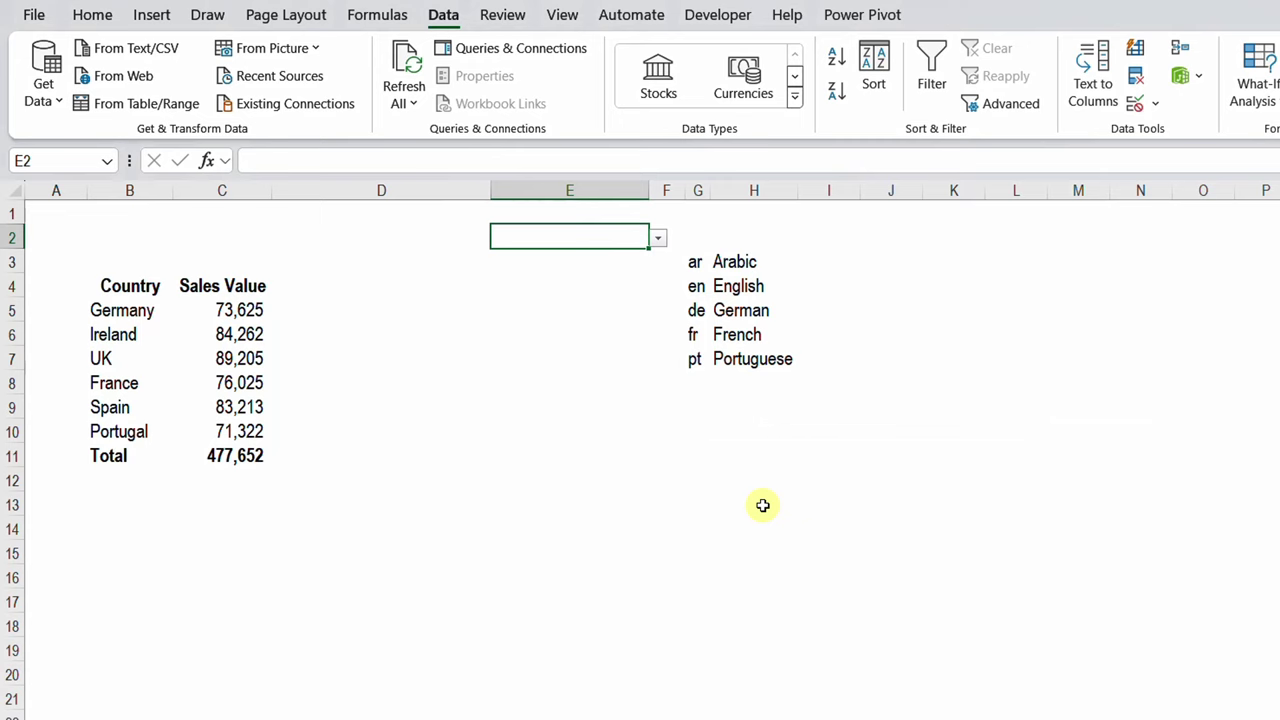
left_click(658, 238)
left_click(604, 285)
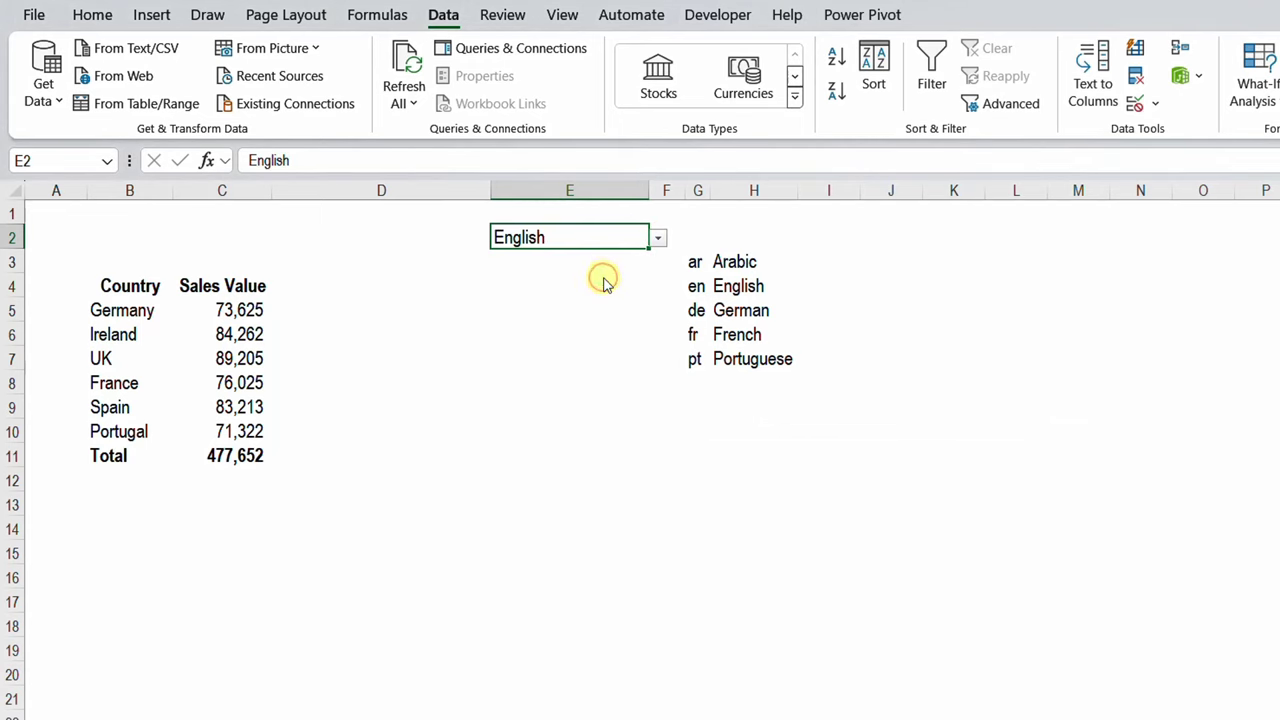
left_click(582, 288)
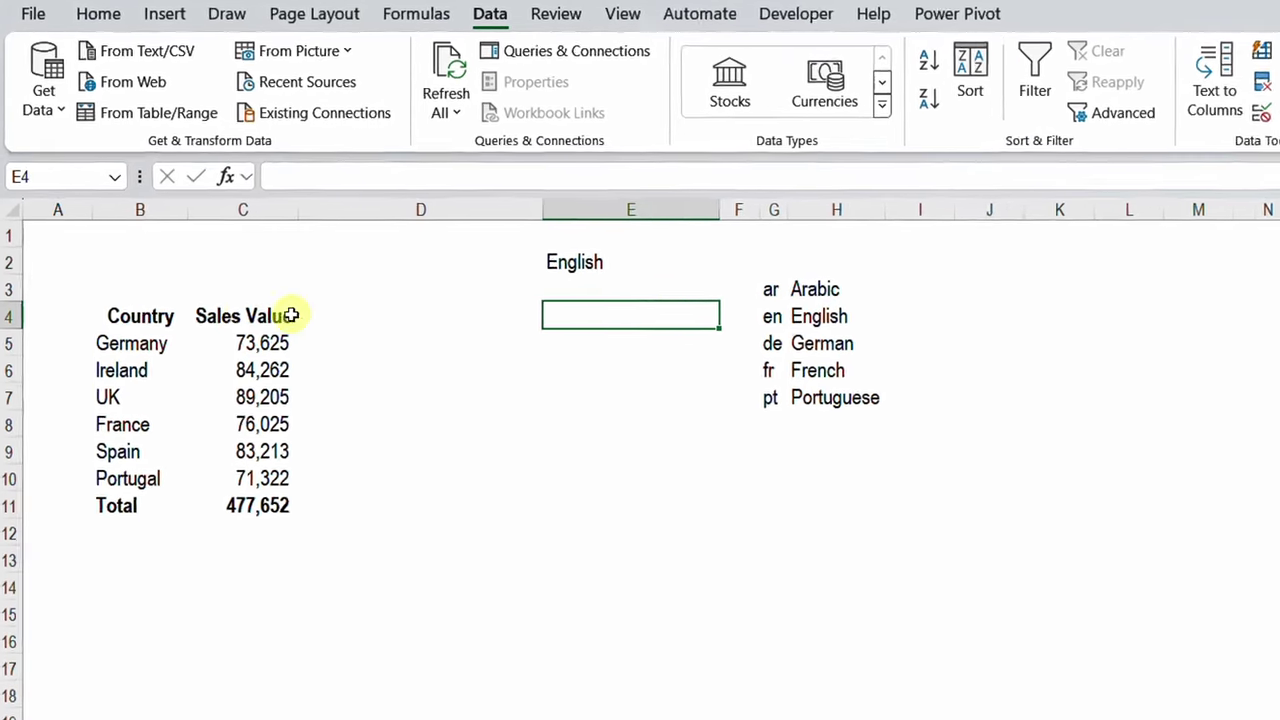
left_click_drag(136, 283, 192, 405)
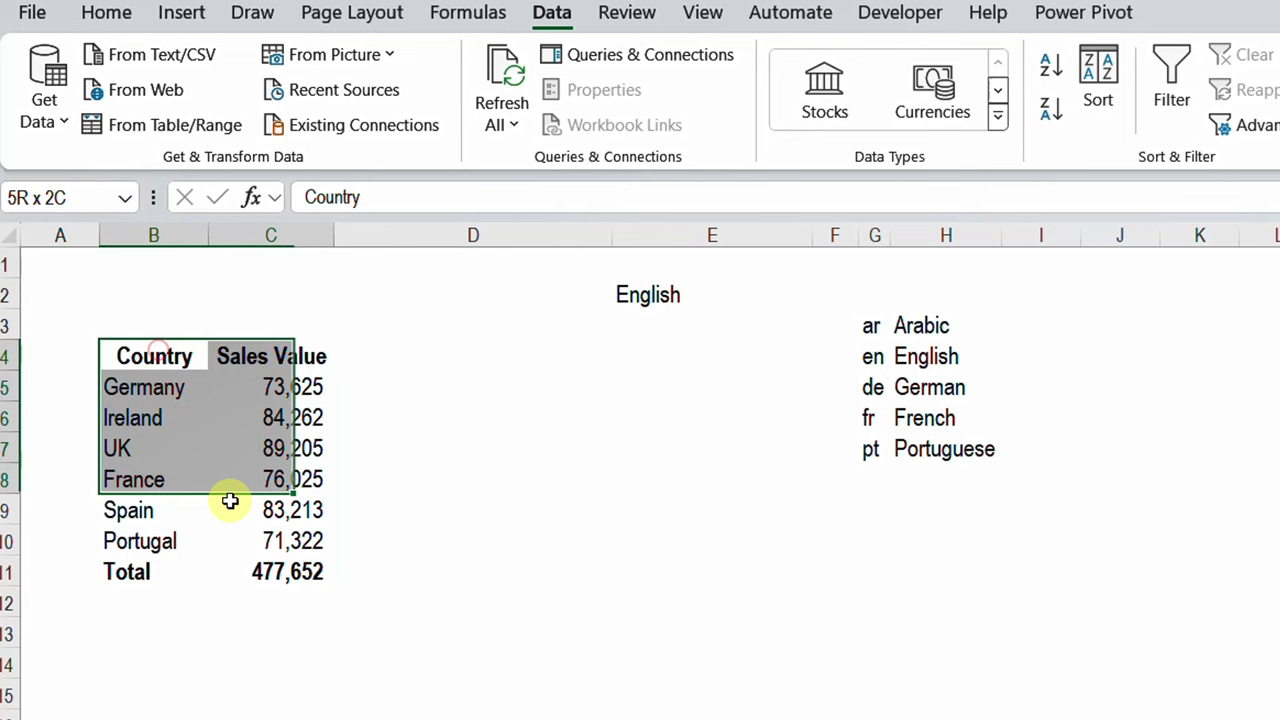
left_click_drag(230, 501, 266, 563)
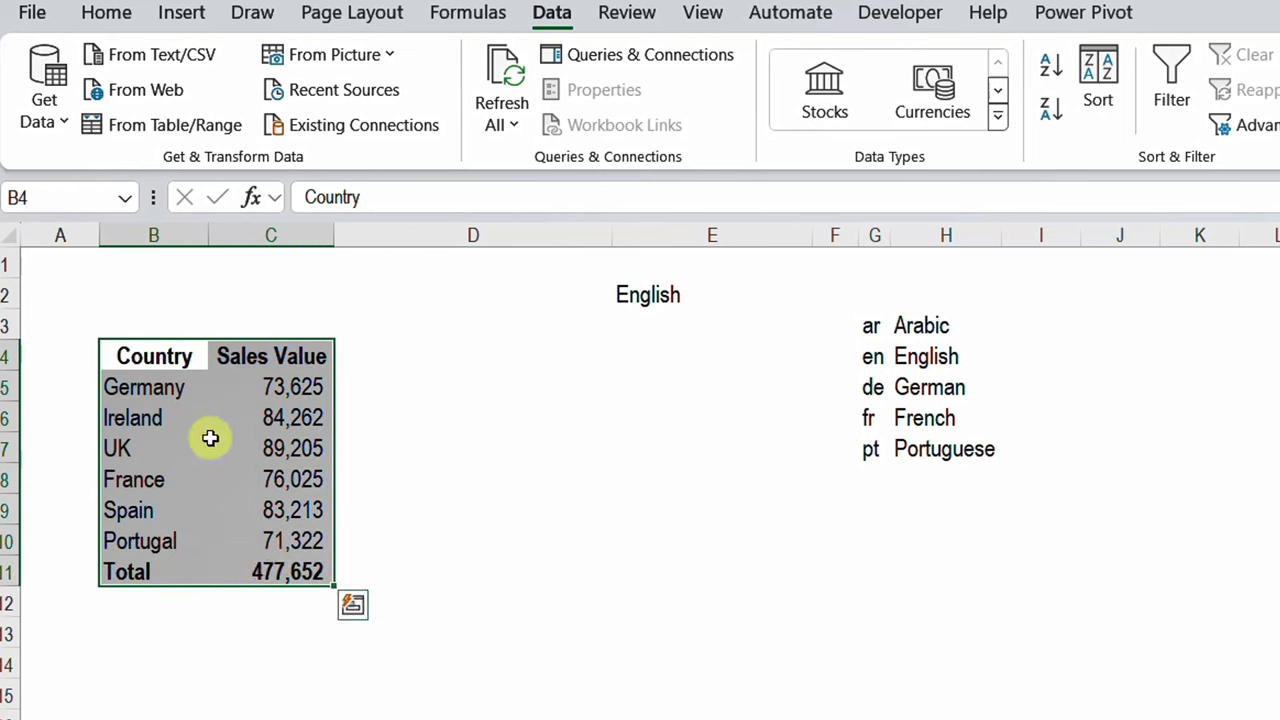
left_click_drag(130, 355, 266, 356)
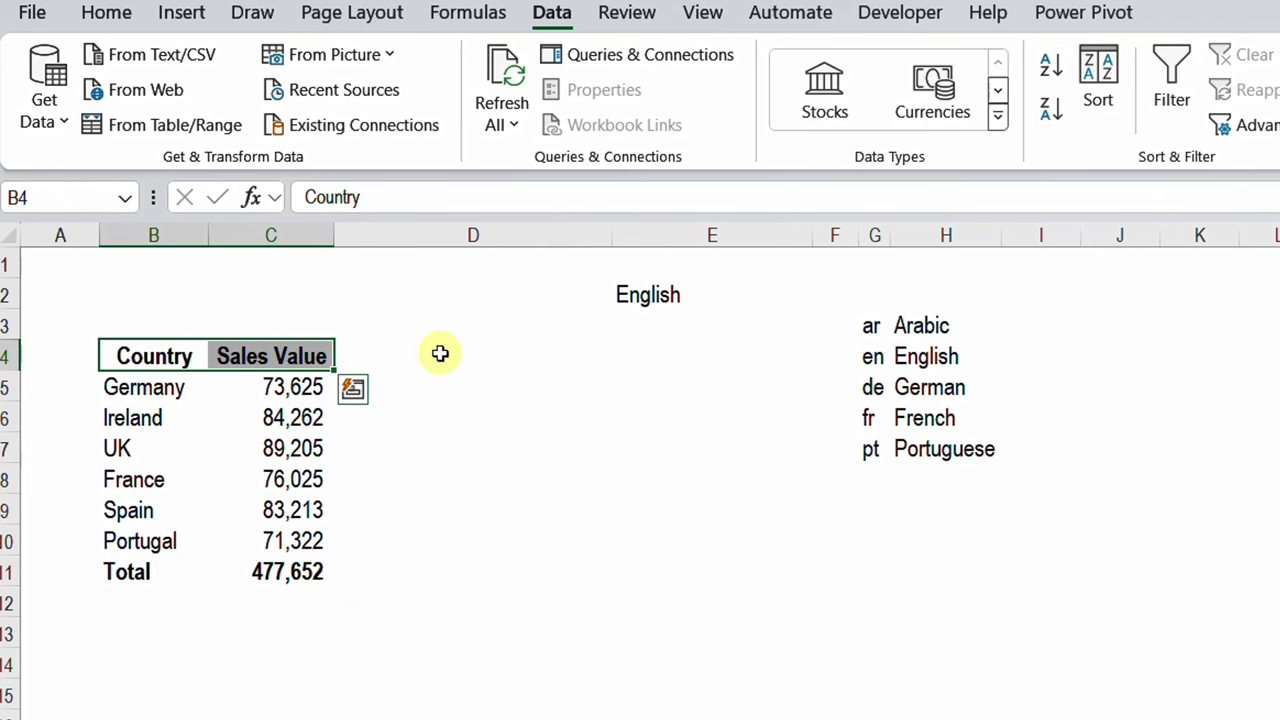
Enter =TRANSLATE(B4:C4,,E2) in D4 to translate both table headers, omitting the source language.
left_click(476, 351)
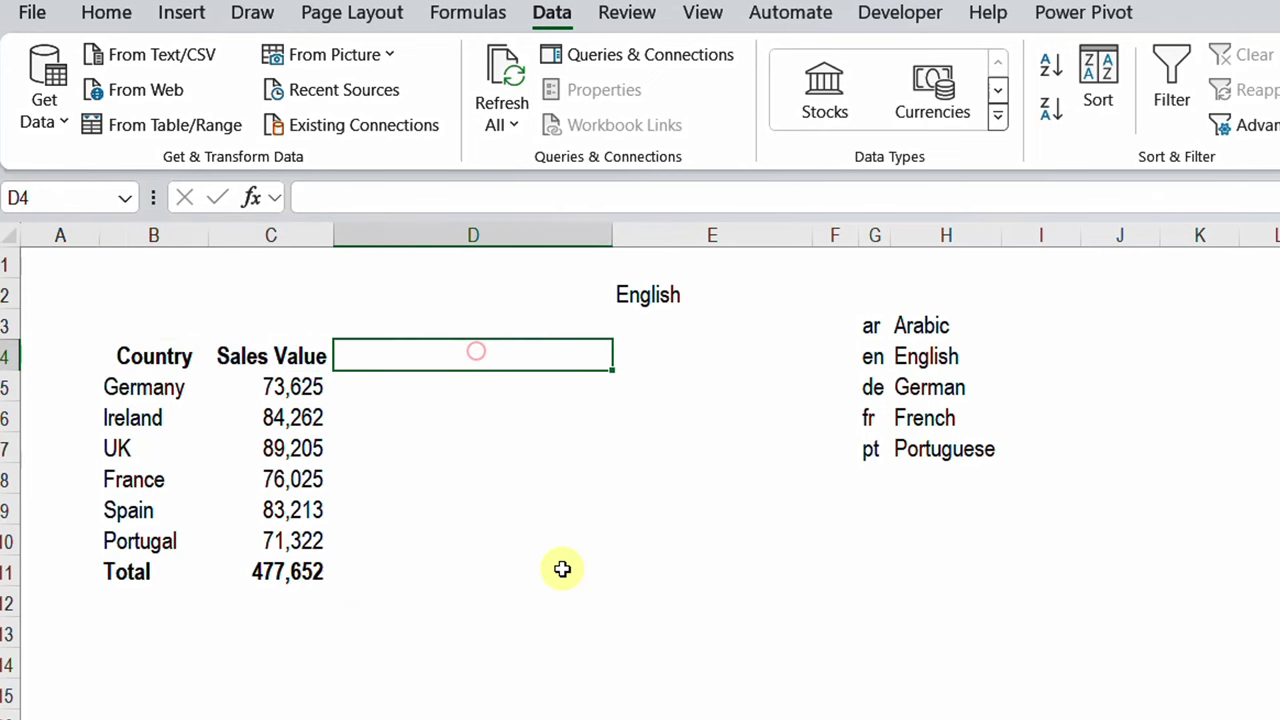
type("=TRANSLATE(")
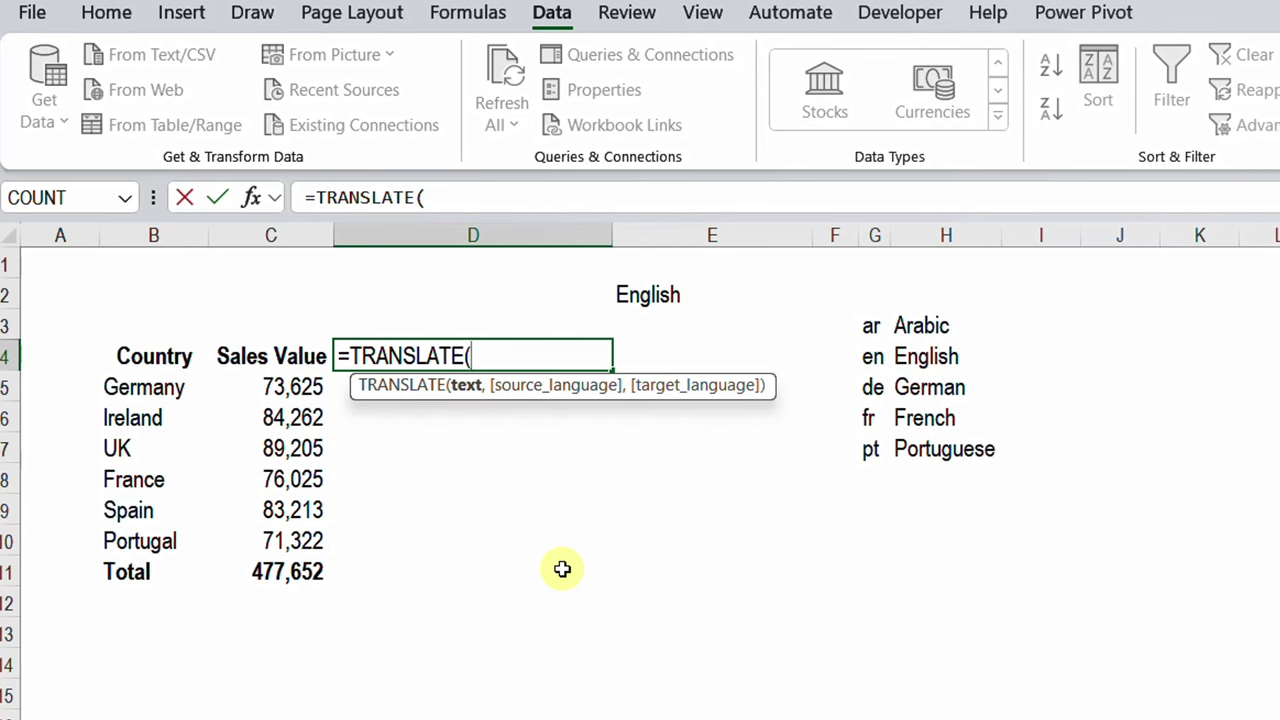
left_click_drag(157, 354, 236, 365)
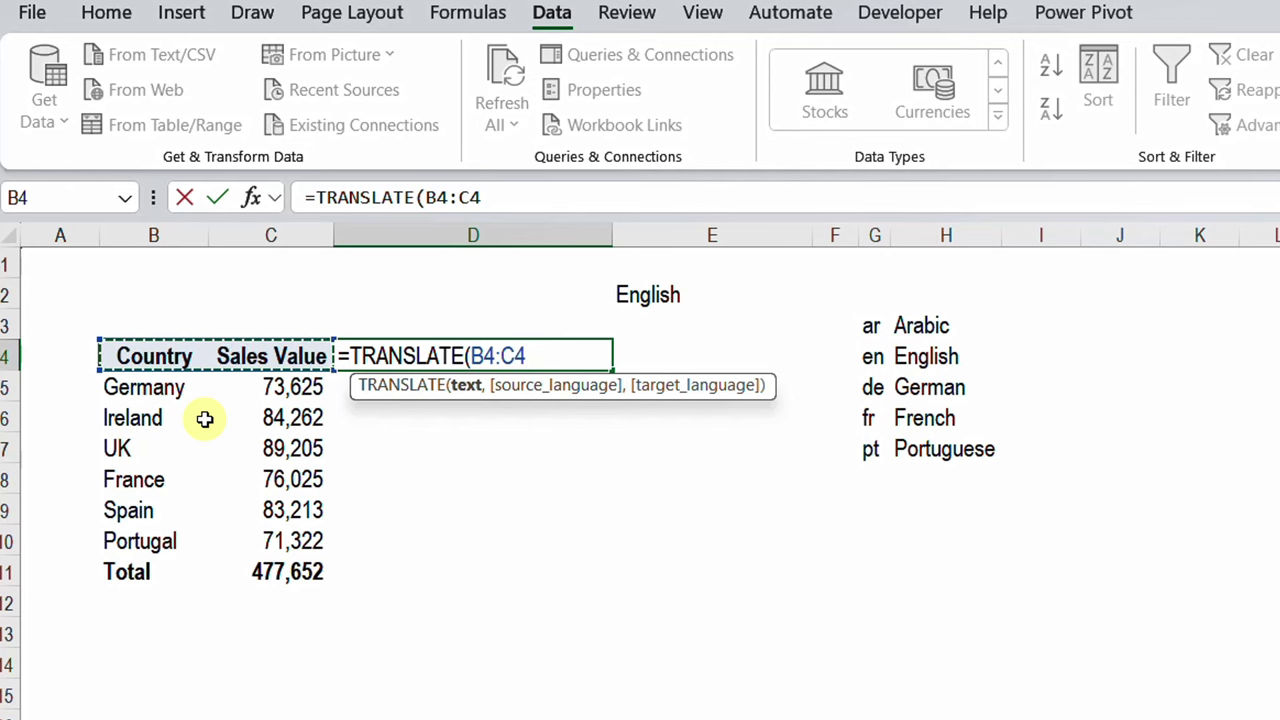
type(",")
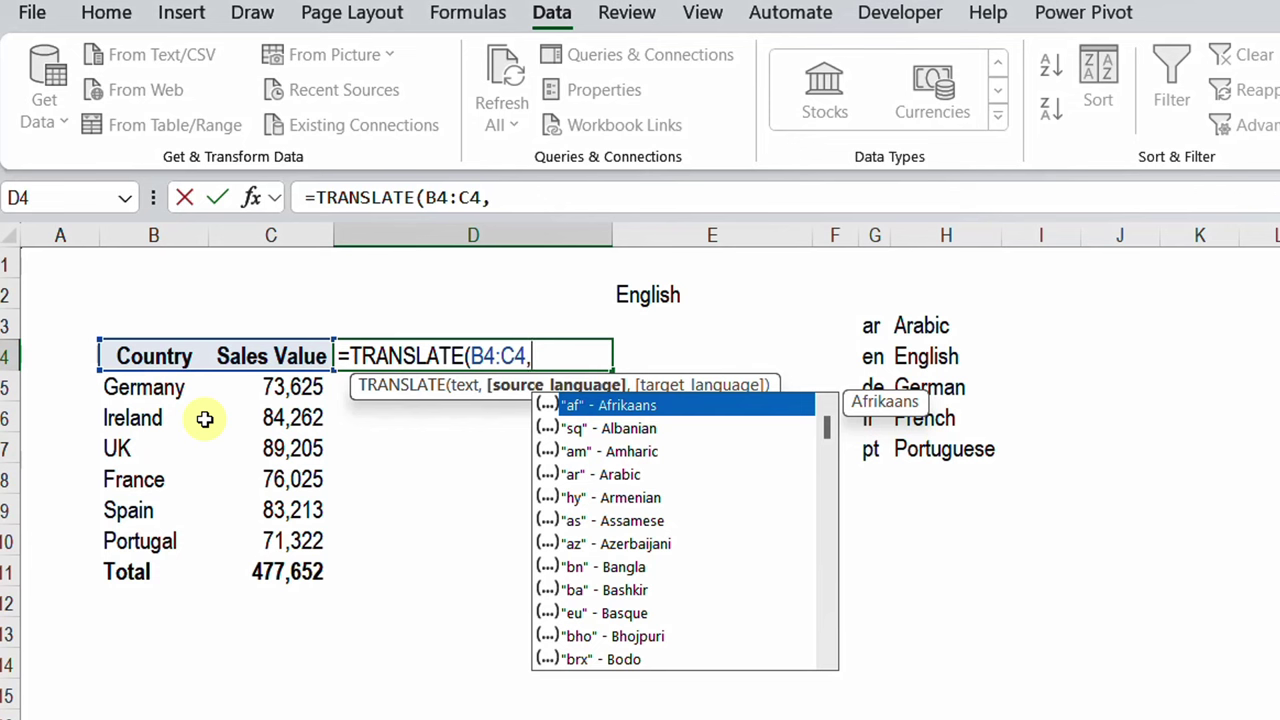
type(",")
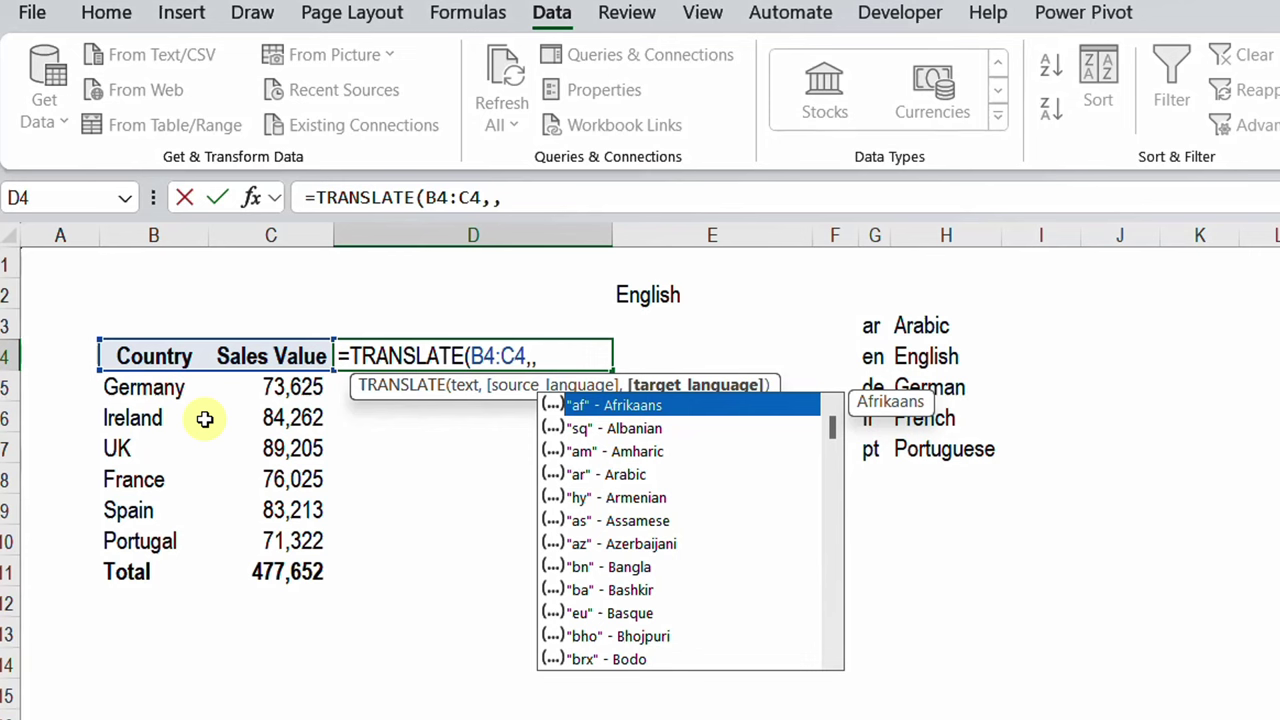
left_click(652, 296)
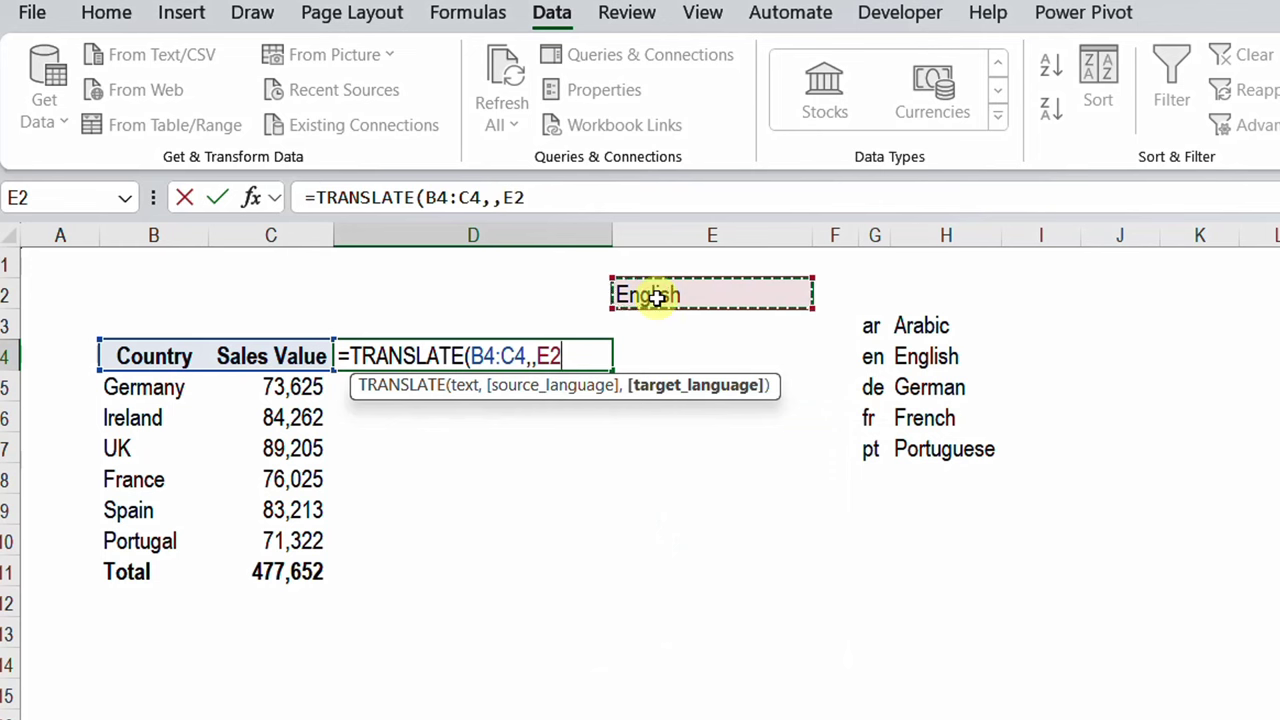
type(")")
key("Return")
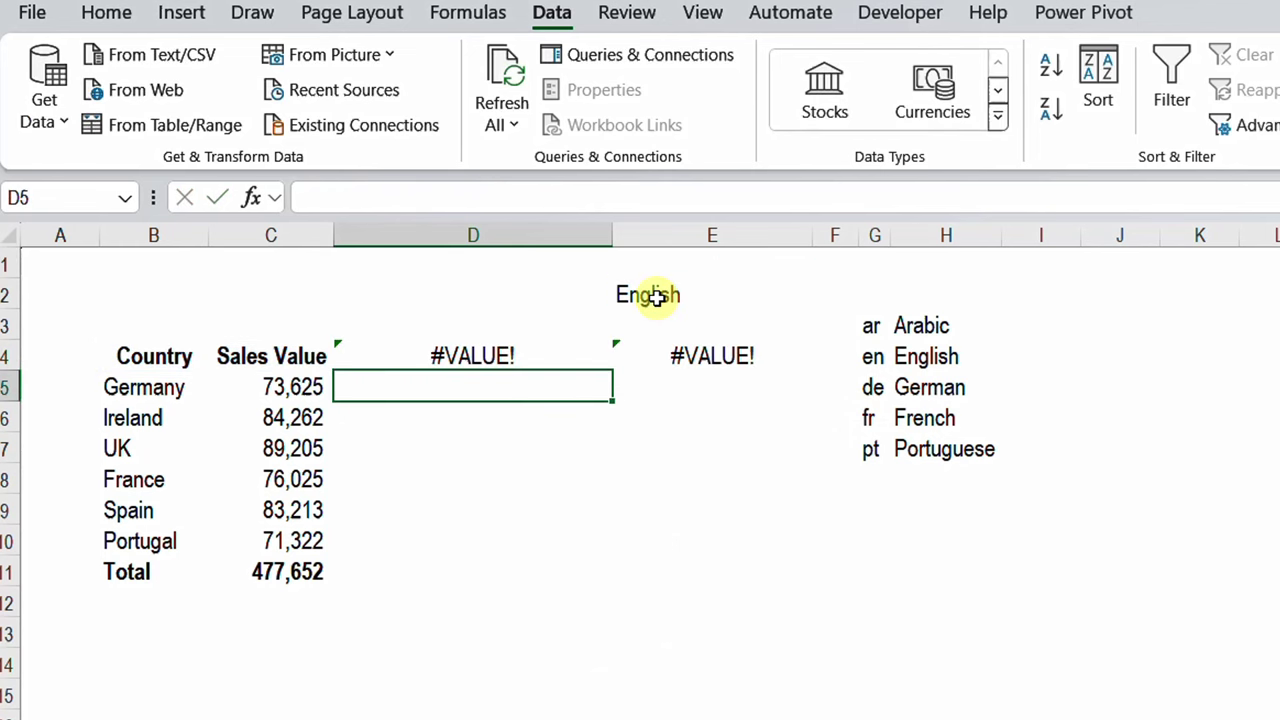
key("Up")
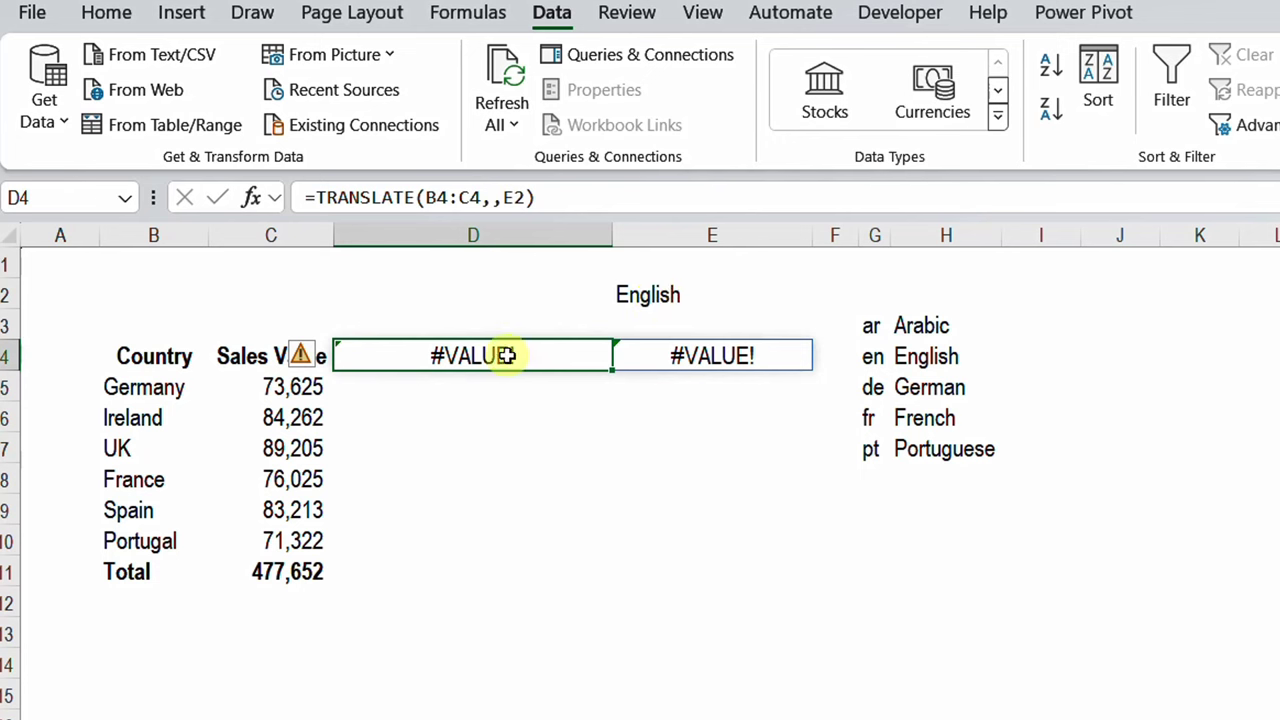
left_click(638, 295)
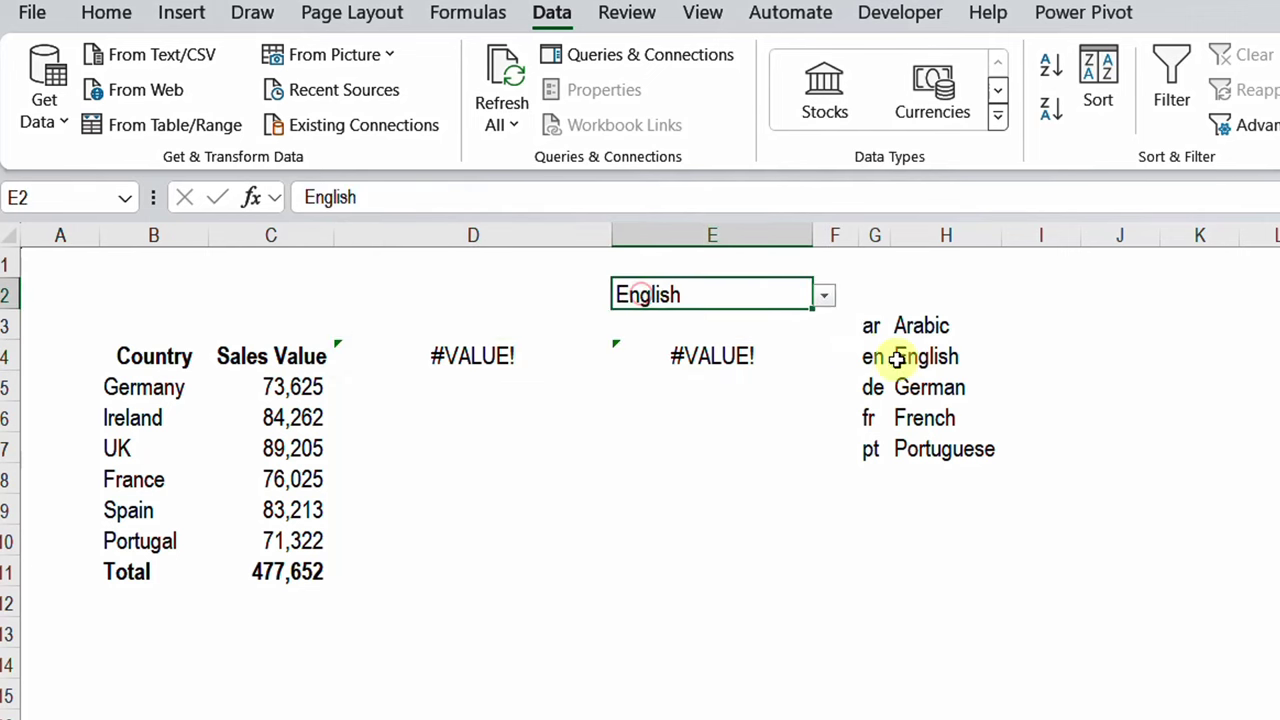
left_click_drag(875, 320, 884, 452)
Edit the D4 formula so its target language is an XLOOKUP with E2 as the lookup value.
left_click(513, 355)
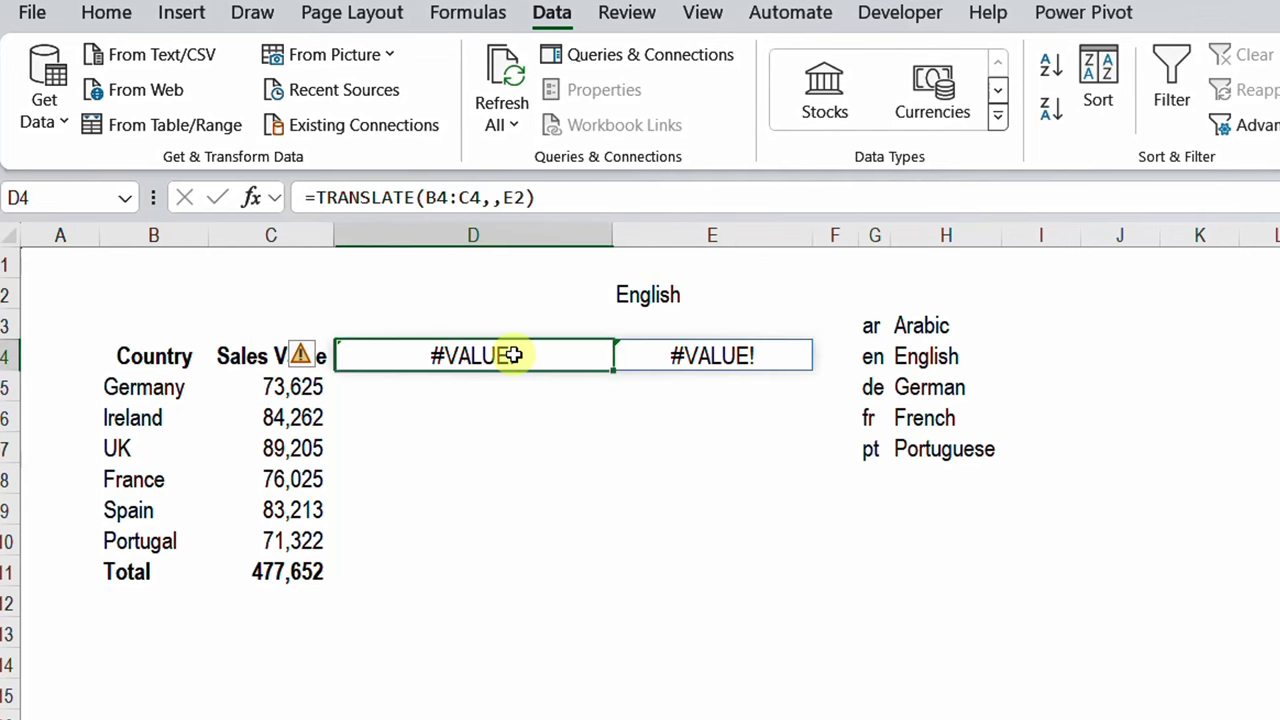
double_click(513, 355)
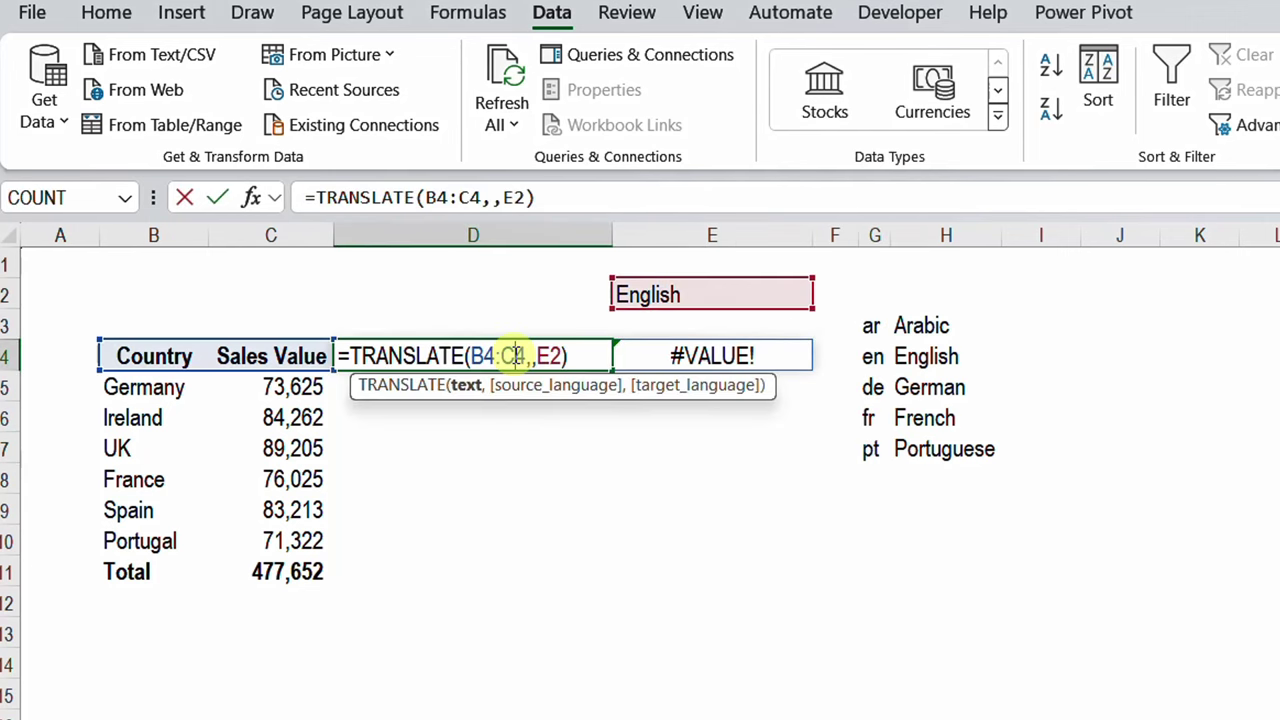
left_click(540, 355)
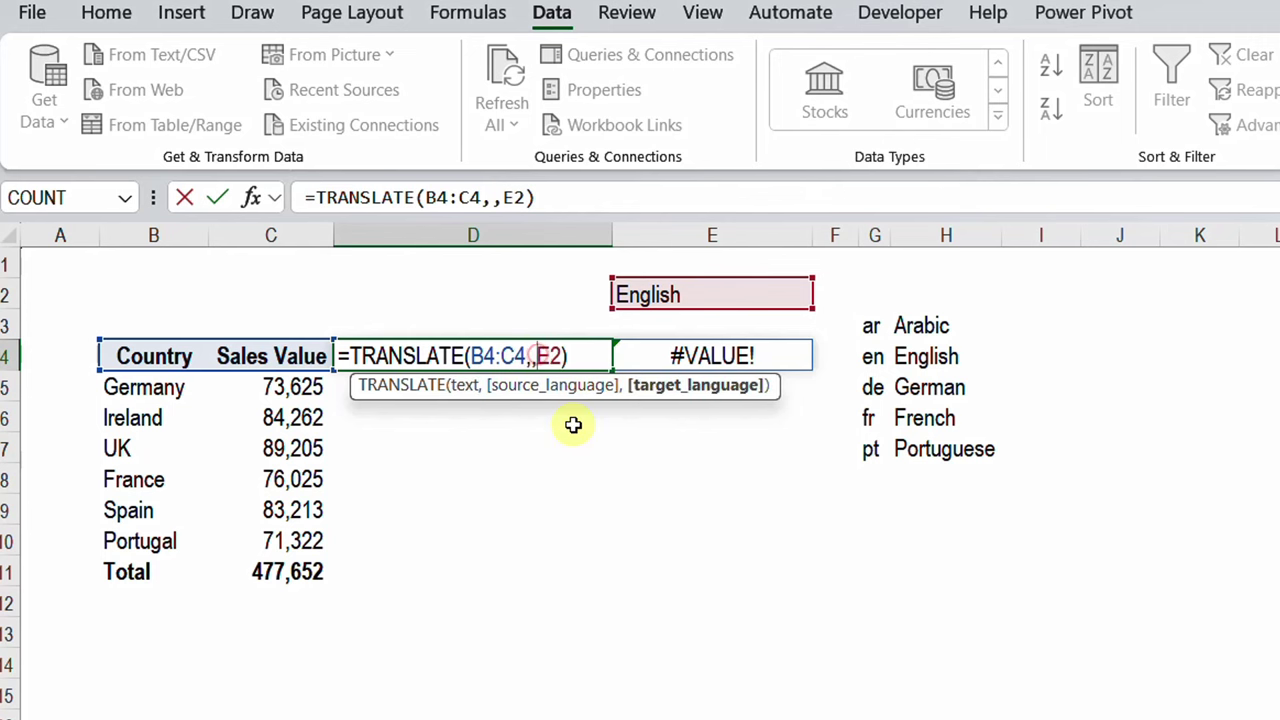
type("xl")
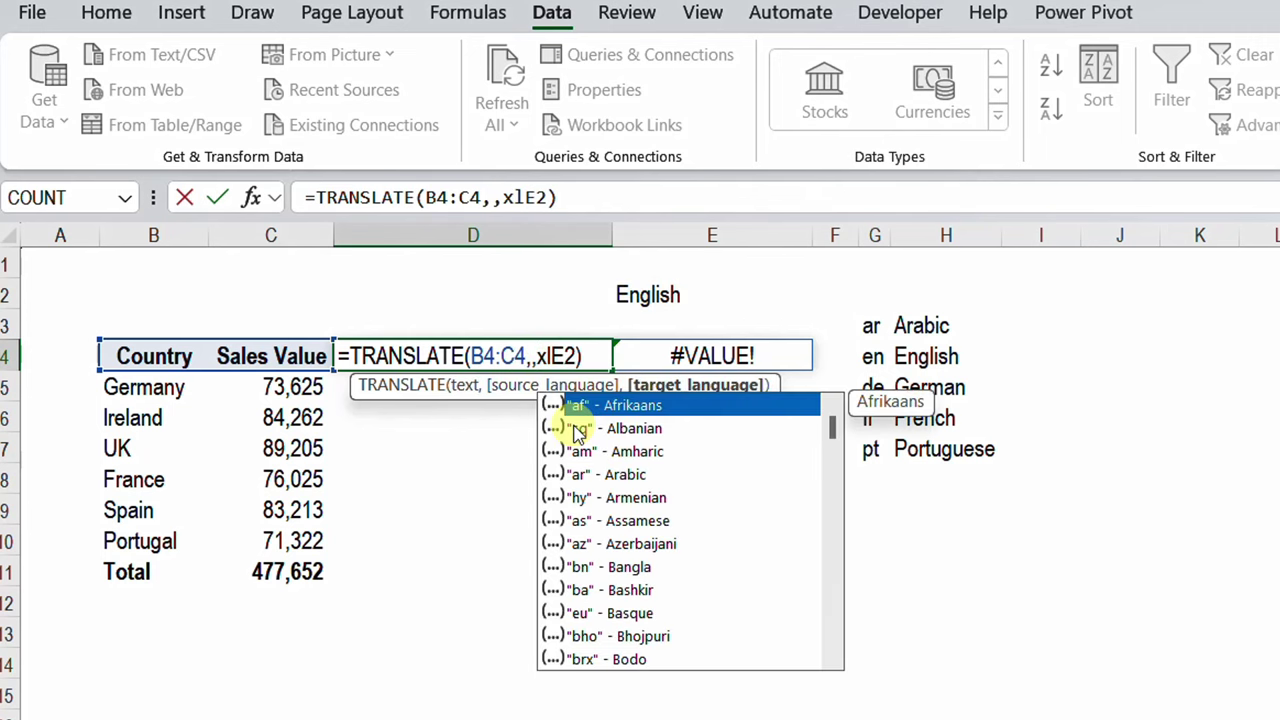
type("ookup(")
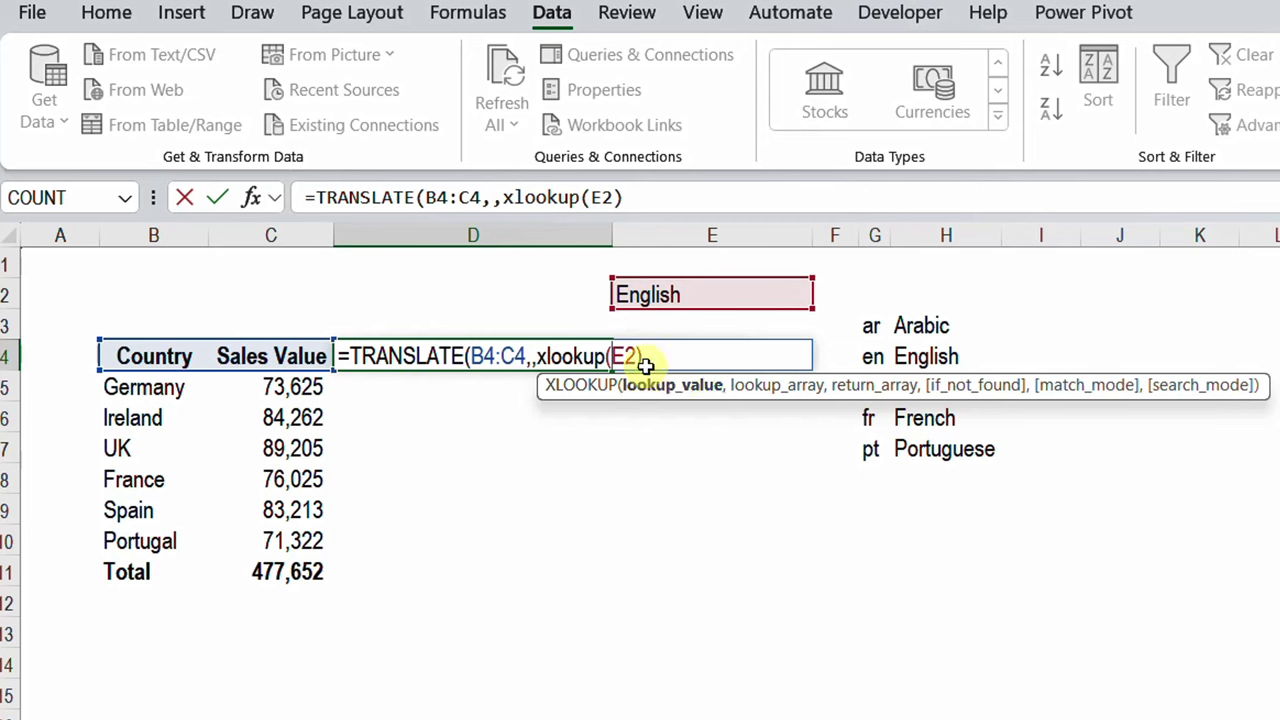
left_click_drag(644, 357, 612, 357)
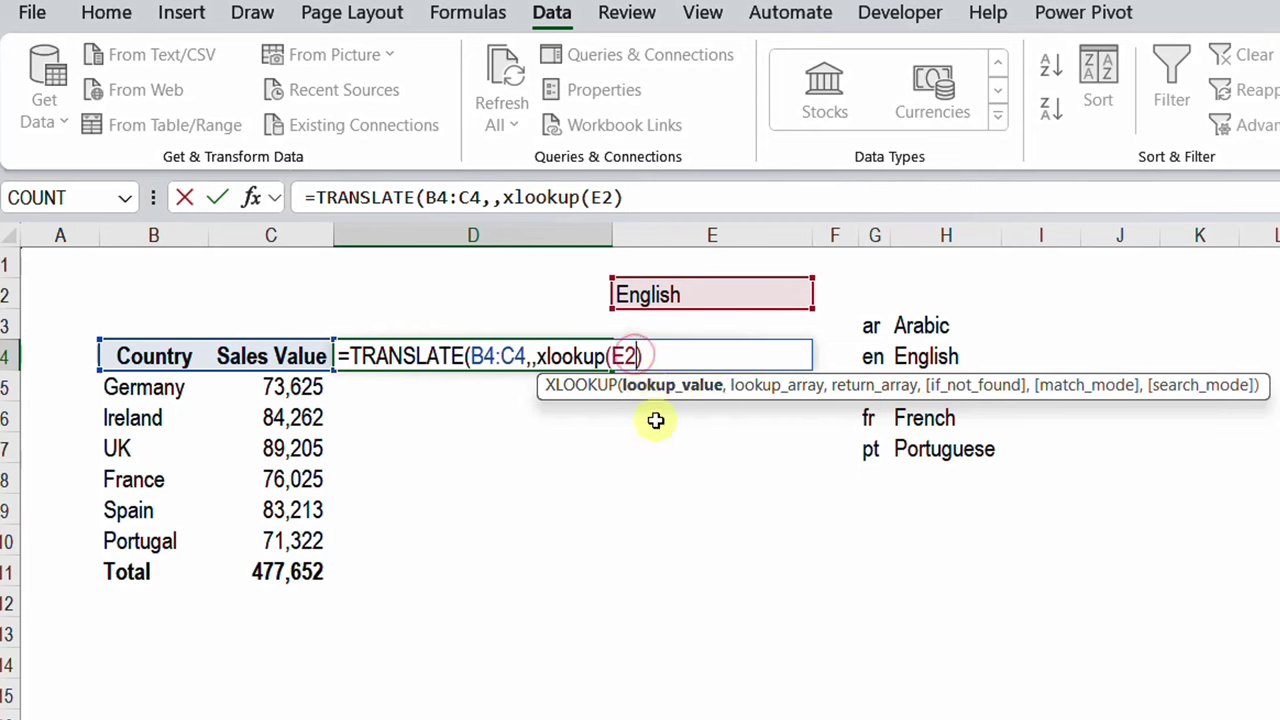
Set the XLOOKUP lookup array in the D4 formula to $H$3:$H$7 and make the lookup value absolute as $E$2.
type(",")
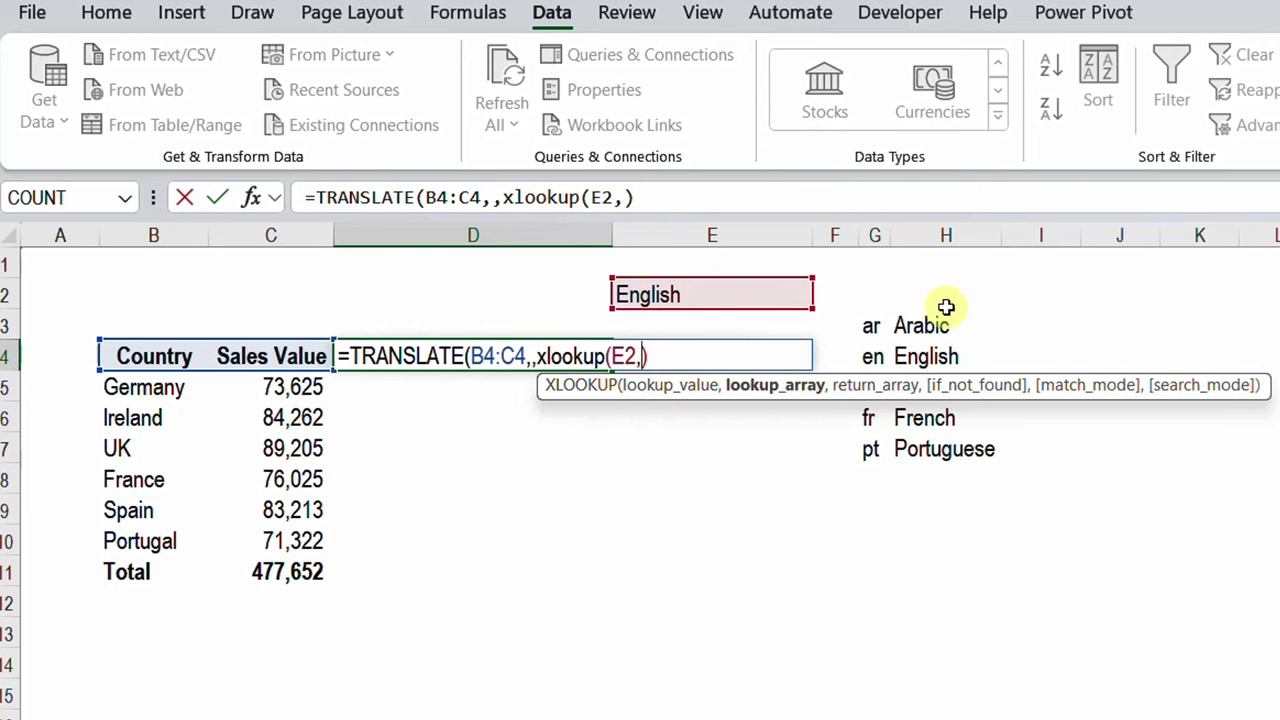
left_click_drag(937, 323, 936, 437)
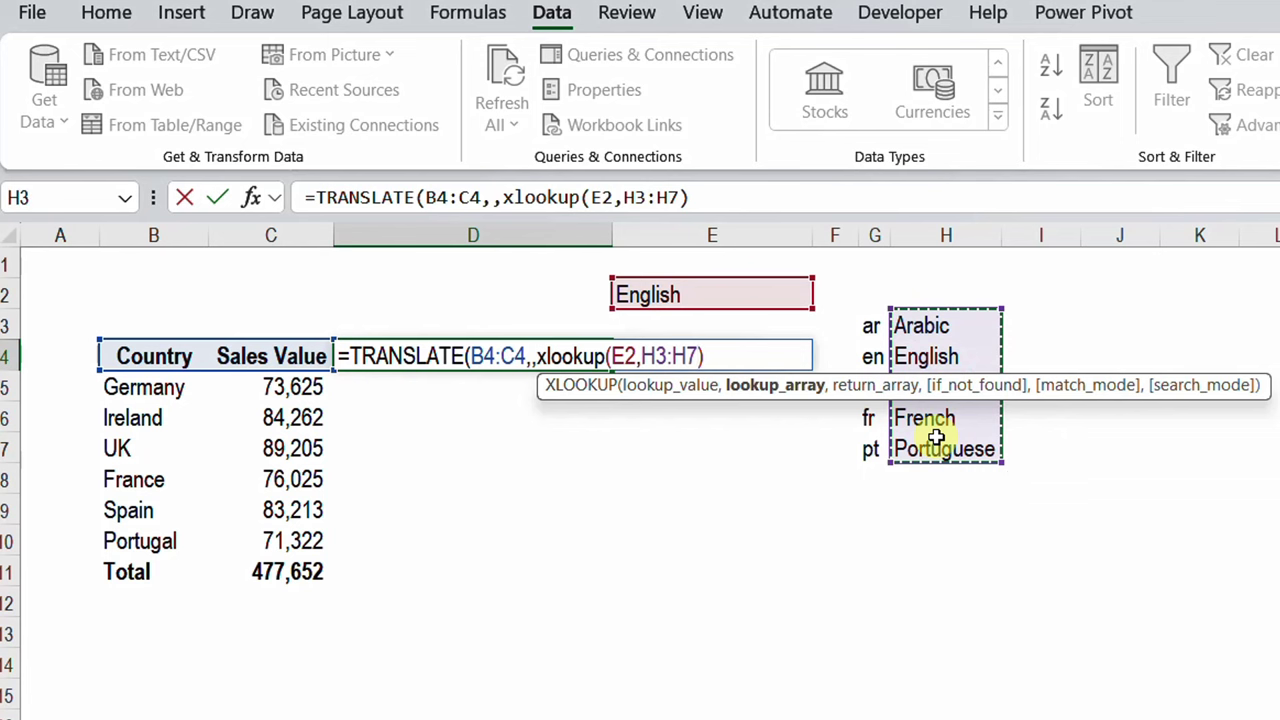
key("F4")
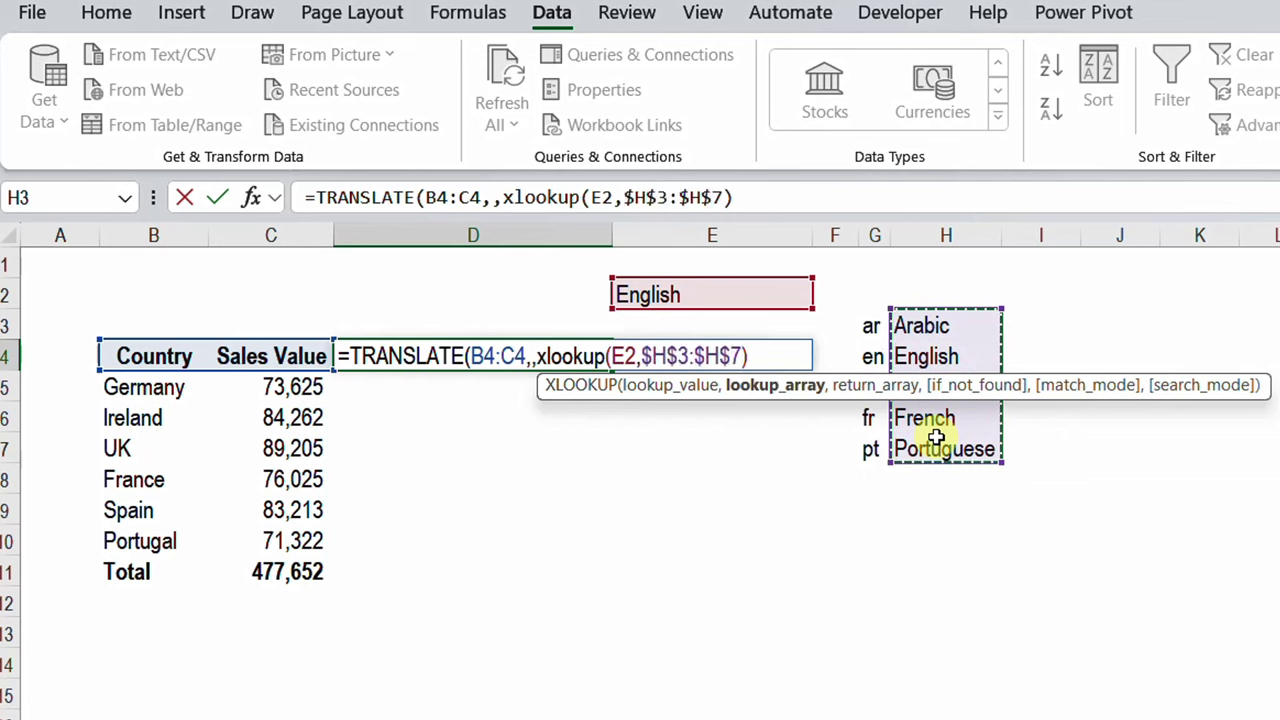
left_click(630, 357)
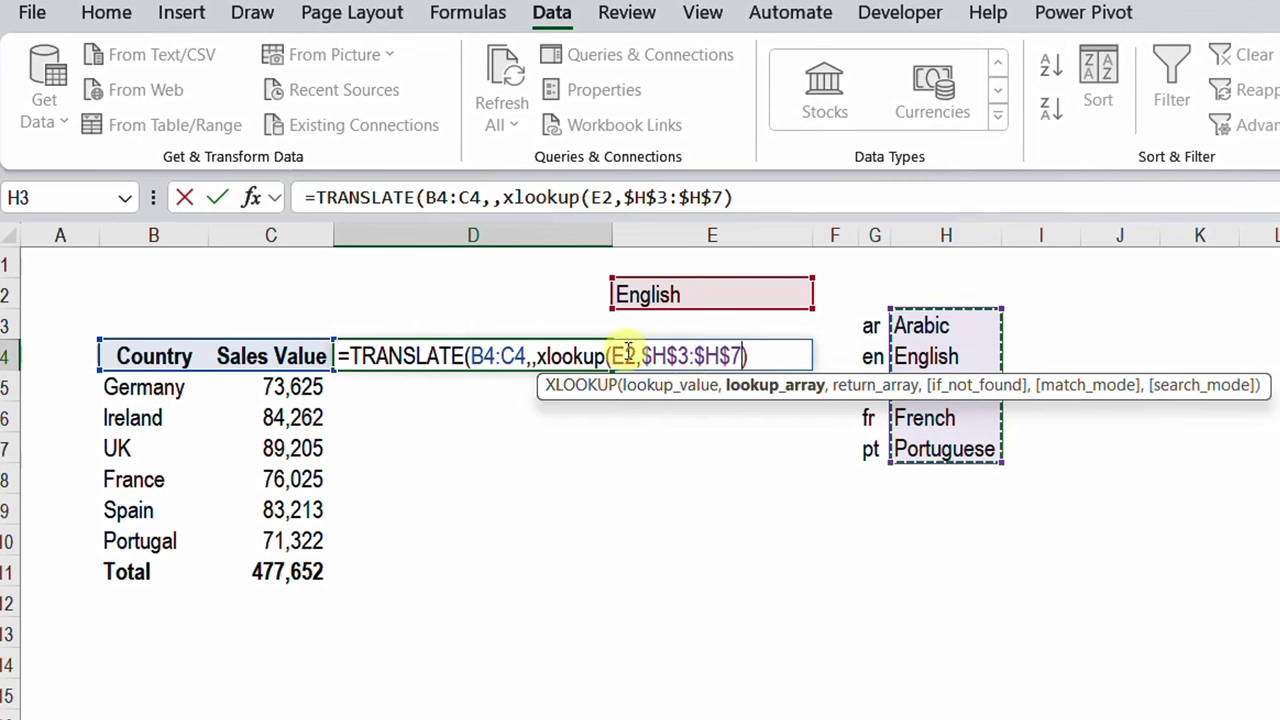
key("F4")
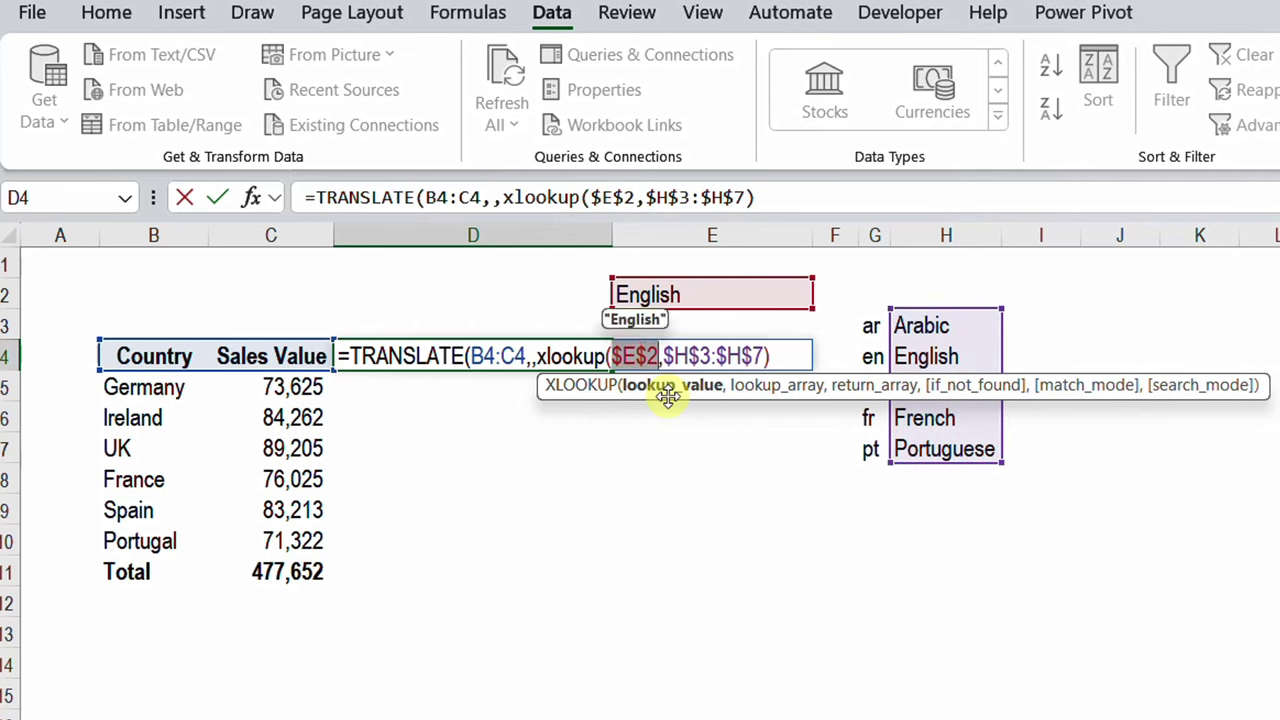
Complete the D4 formula with $G$3:$G$7 as the XLOOKUP return array.
left_click(767, 356)
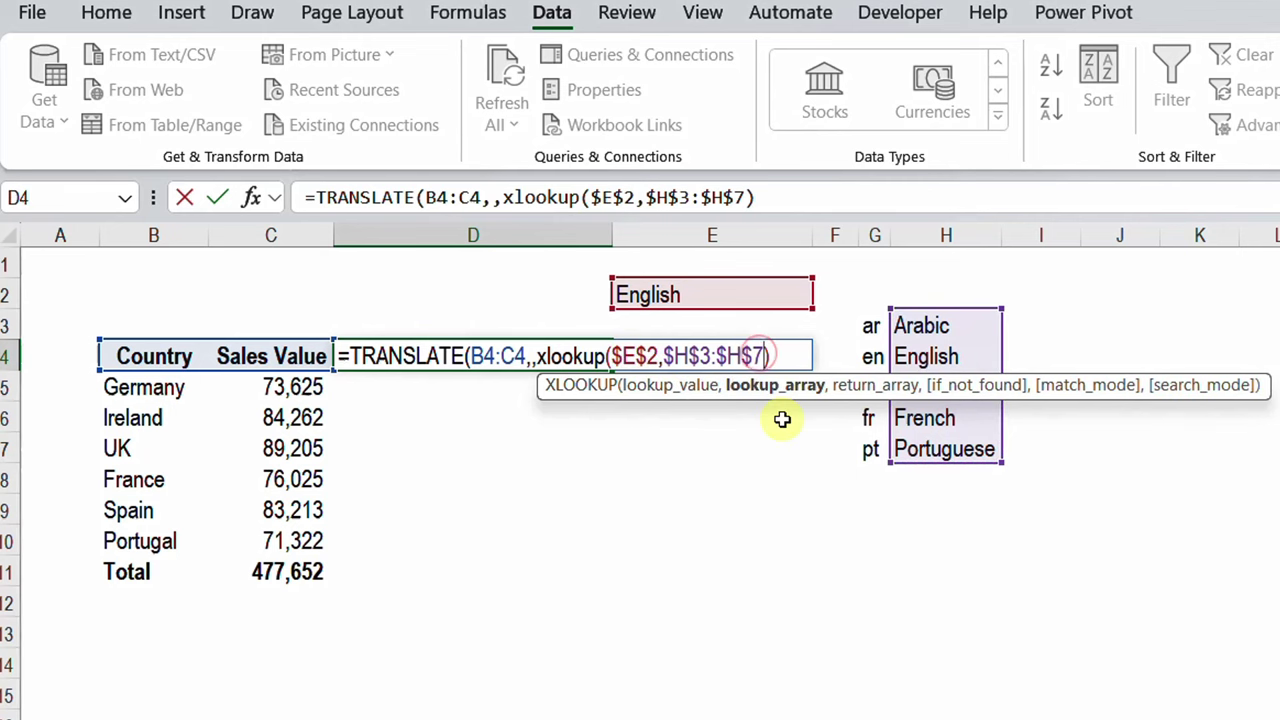
type(",")
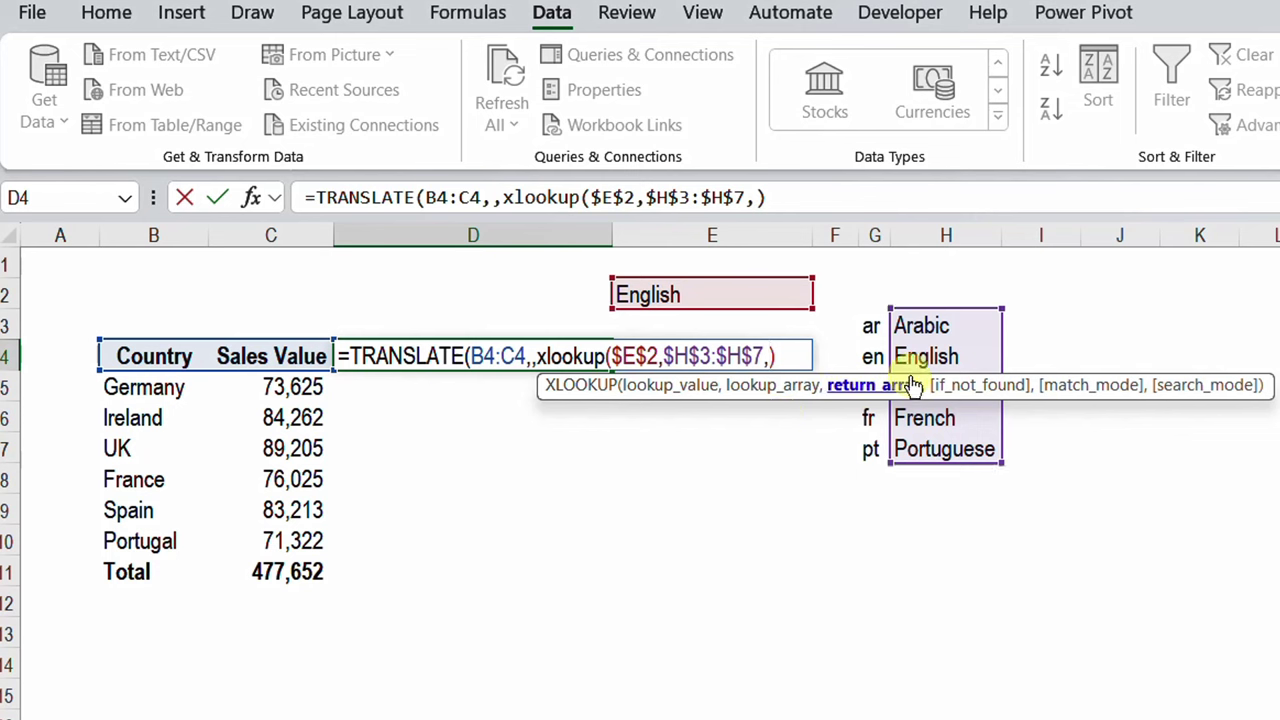
left_click(855, 323)
left_click_drag(858, 323, 866, 437)
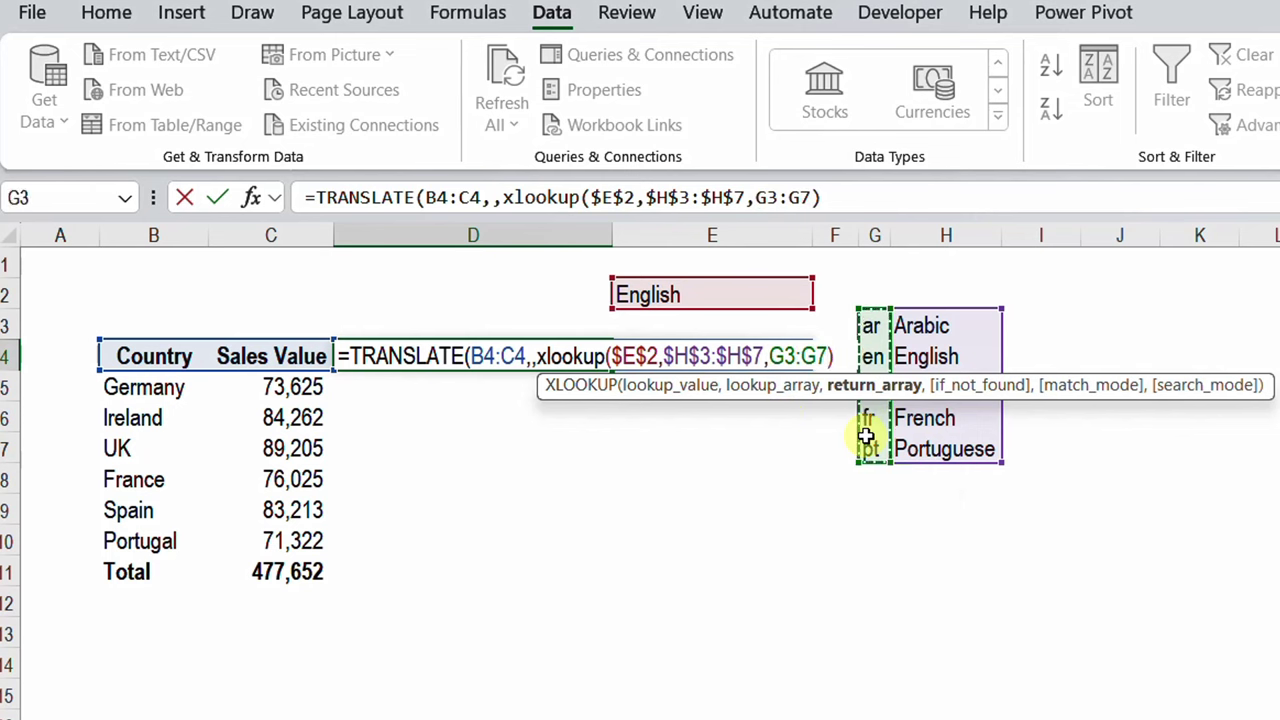
key("F4")
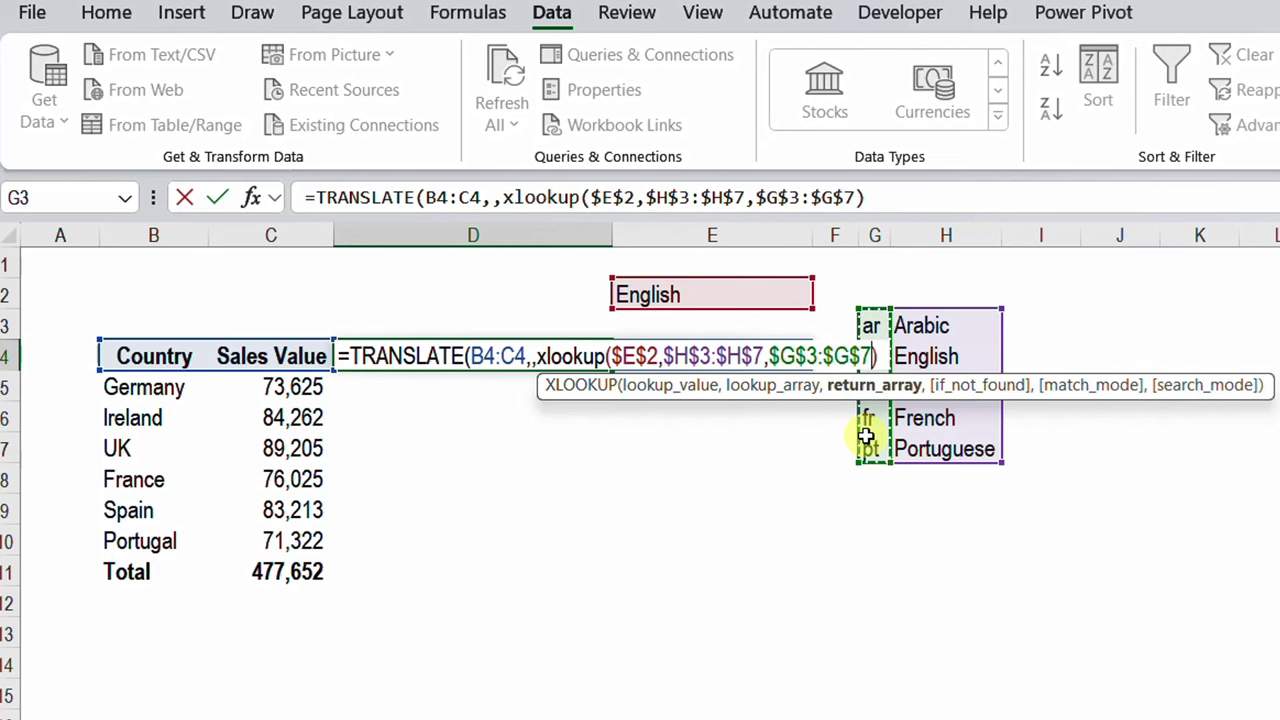
type(")")
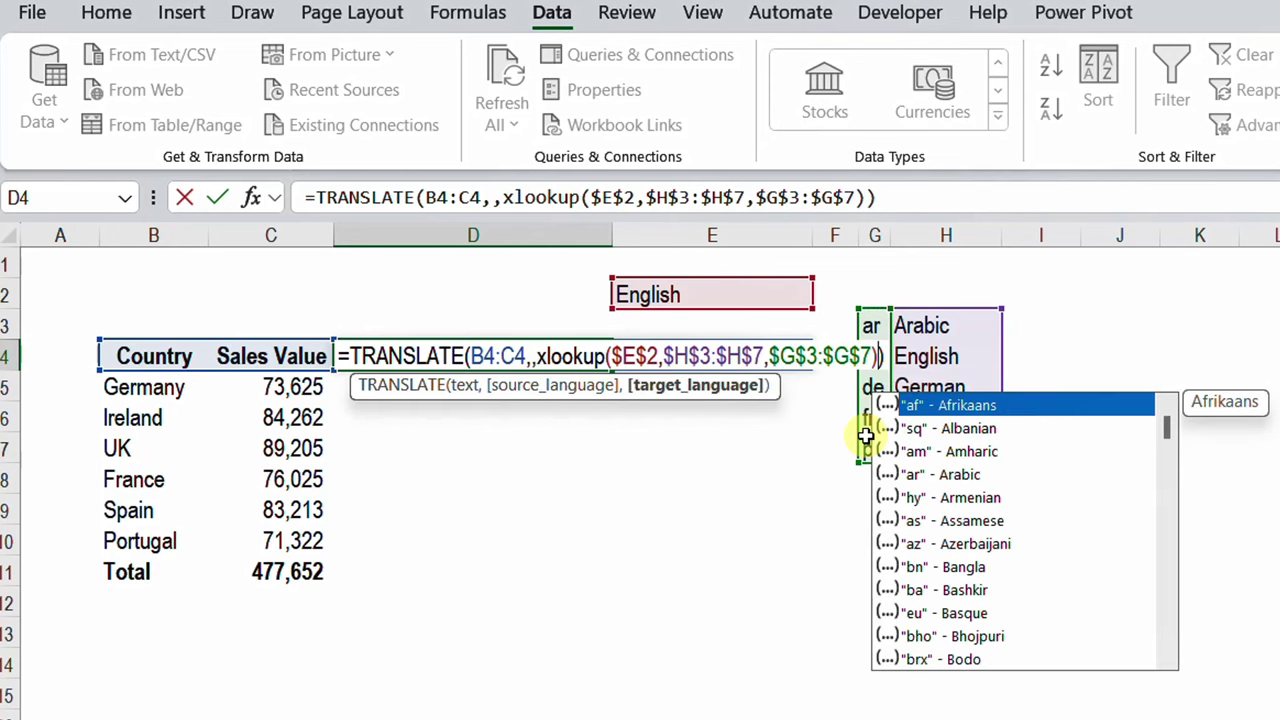
key("Return")
key("Up")
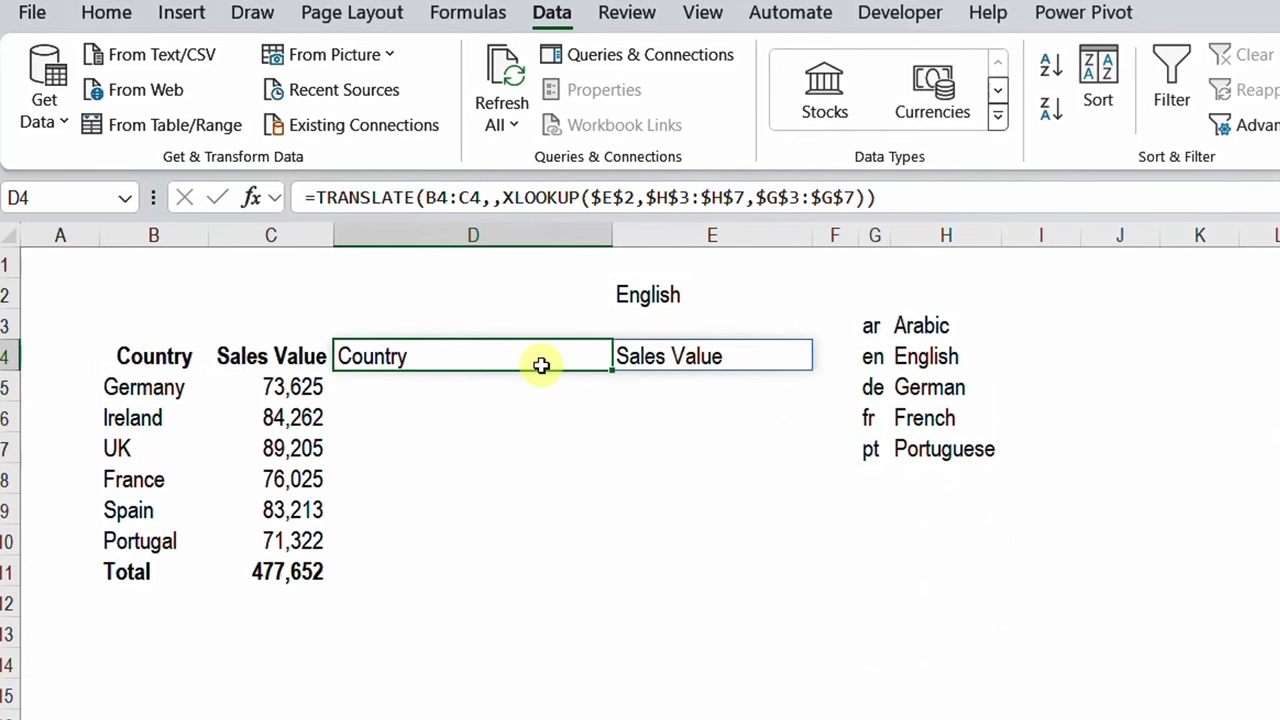
Test the header translation by switching the language in E2 to Arabic and then to French.
left_click(670, 297)
left_click(822, 298)
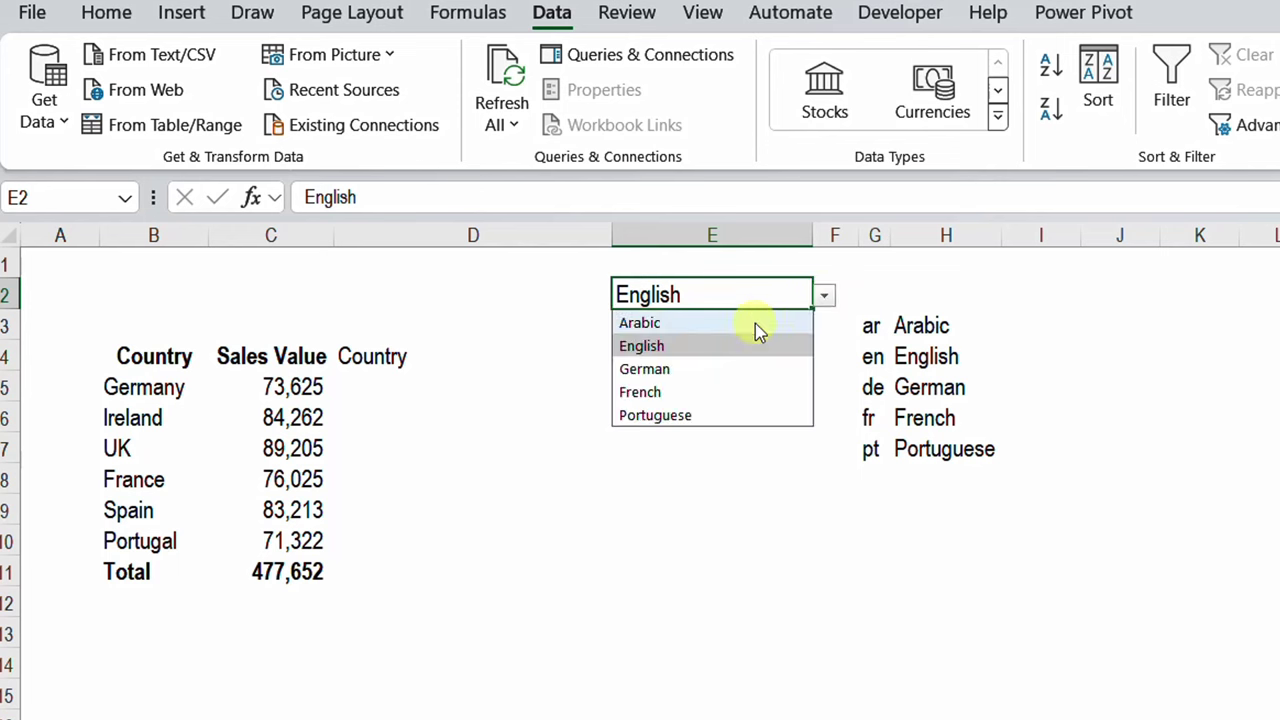
left_click(736, 326)
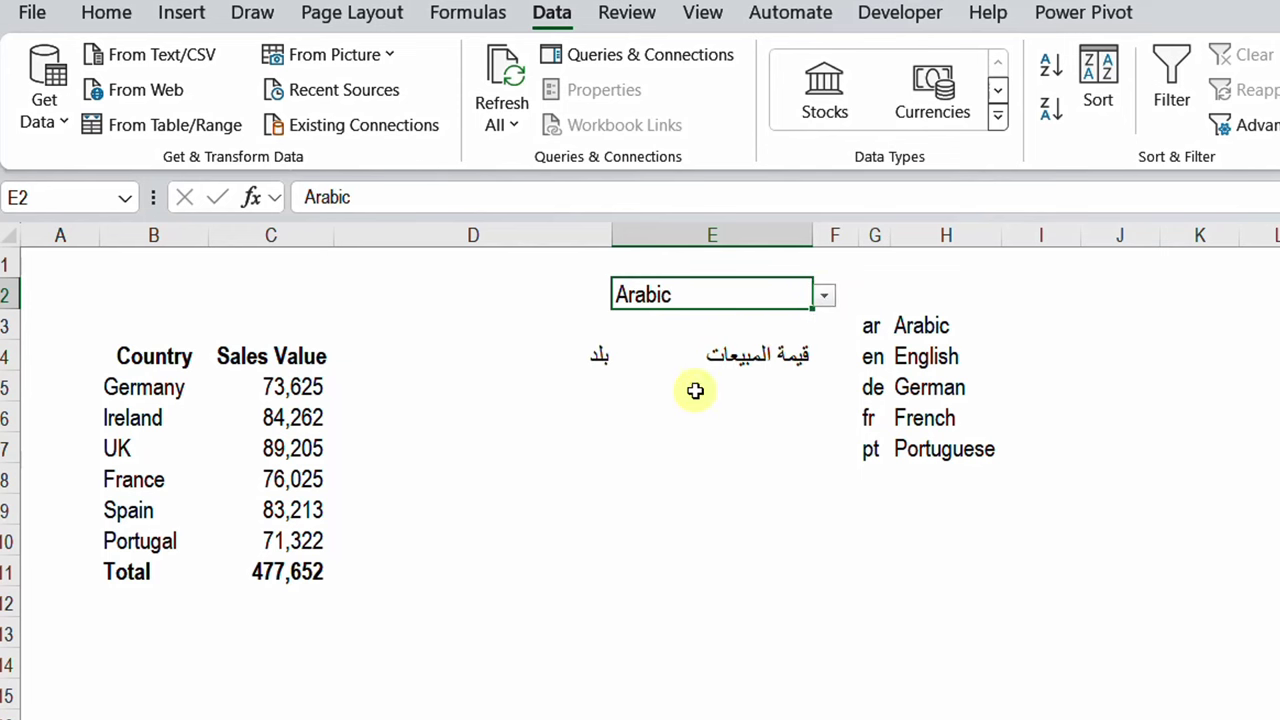
left_click(825, 298)
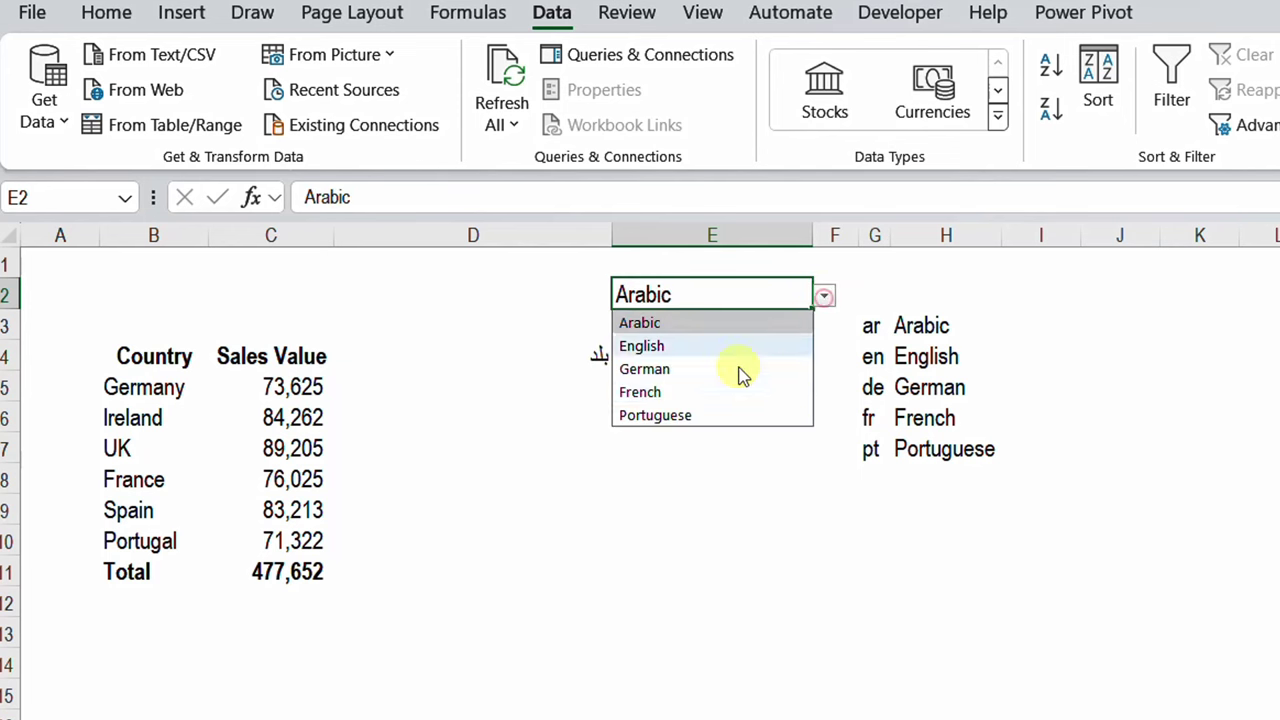
left_click(710, 395)
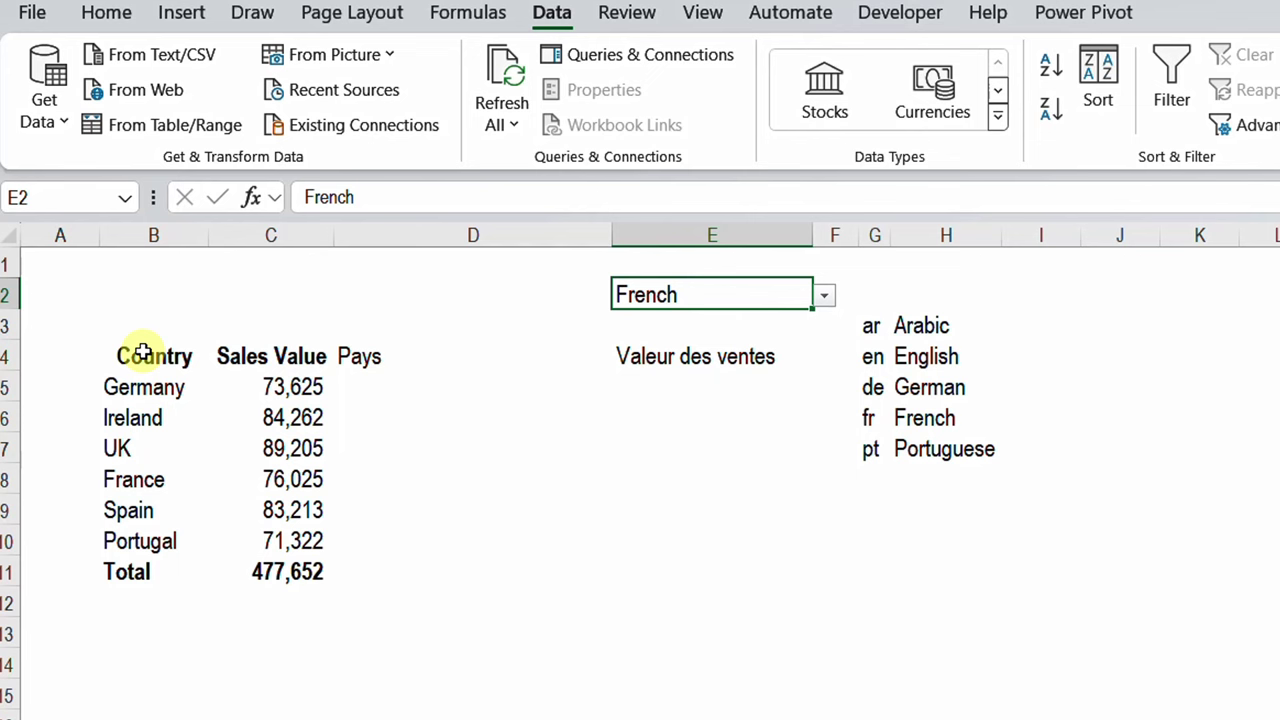
Fill the D4 formula down to D5 and change its text range to B5:B11 to translate the country names and total label.
left_click(441, 352)
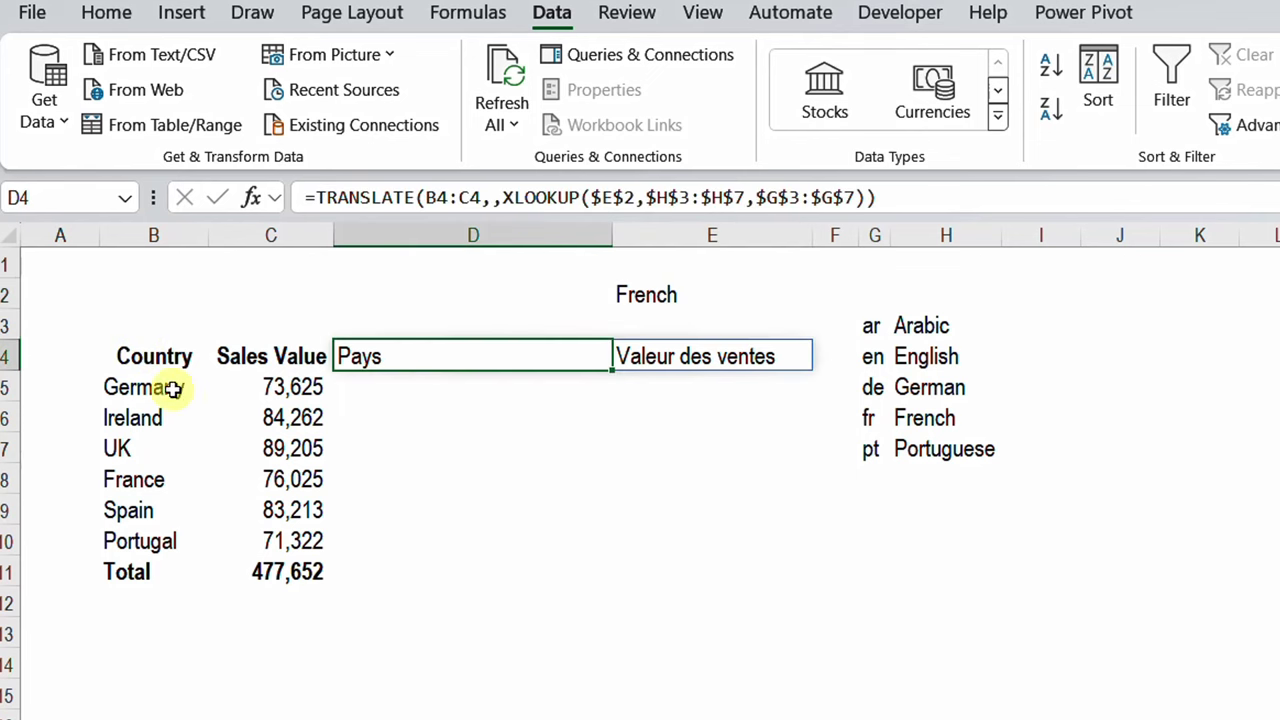
left_click_drag(171, 388, 147, 568)
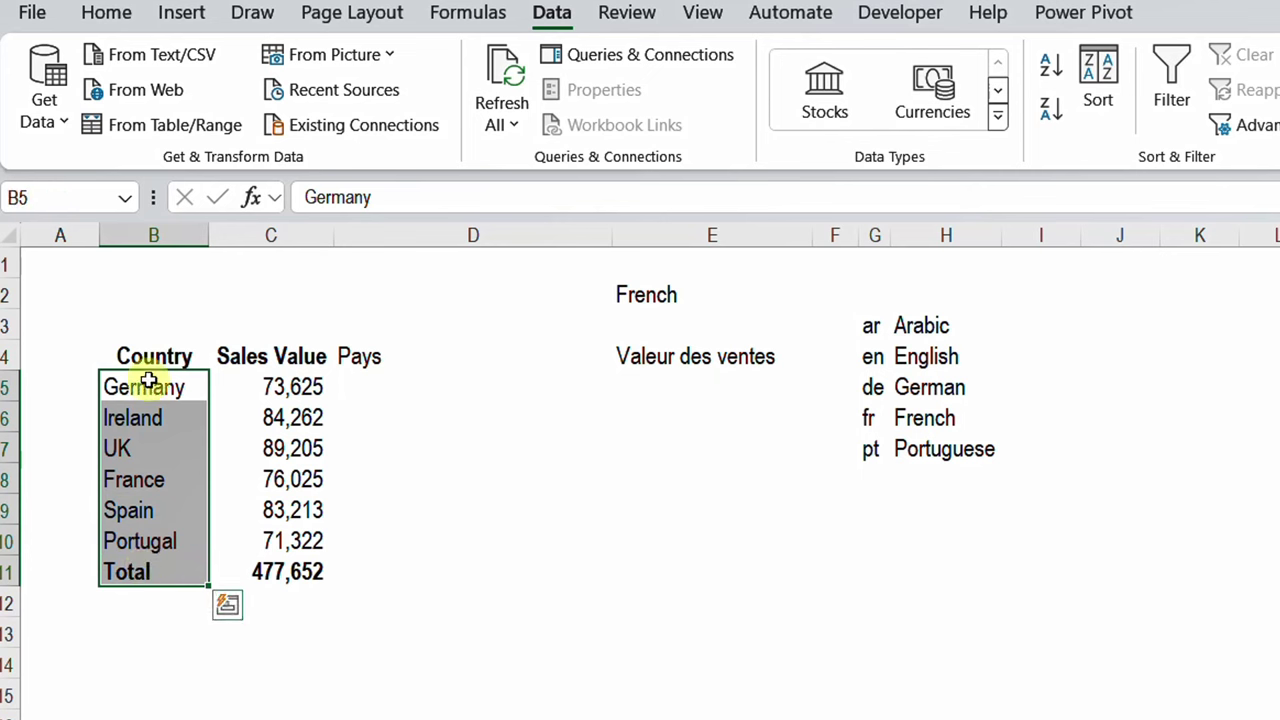
left_click(429, 360)
left_click(442, 396)
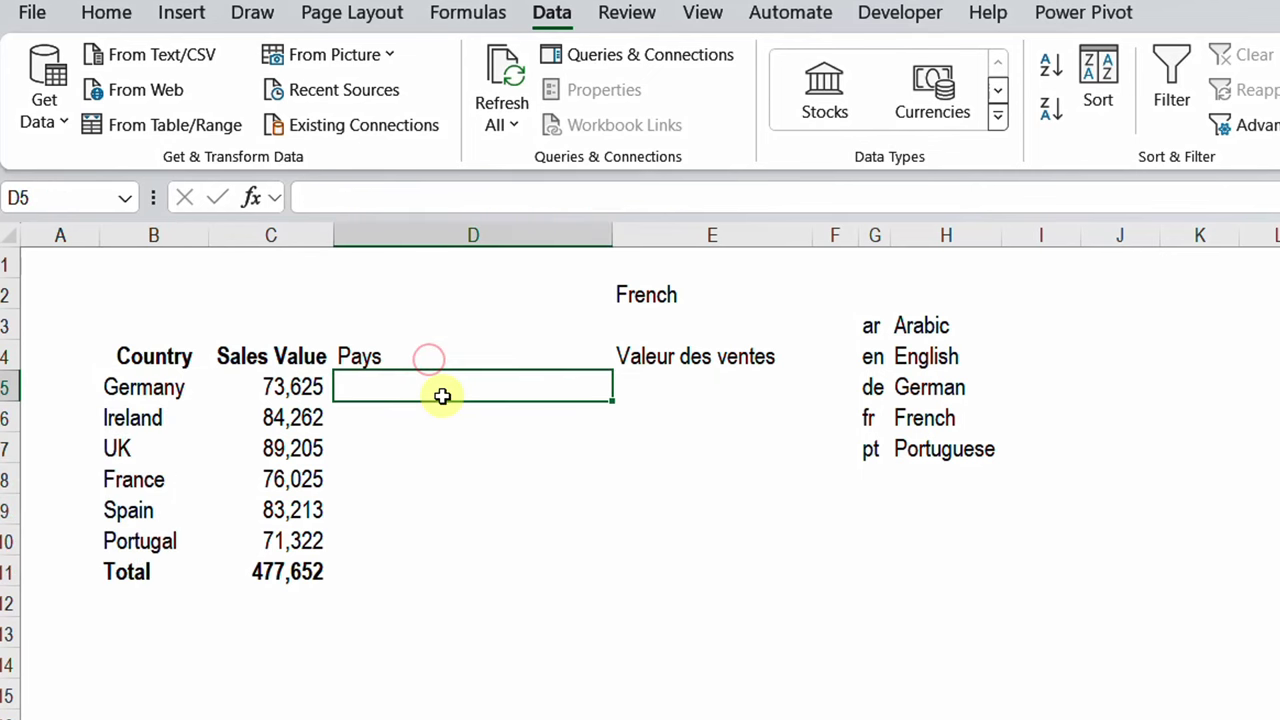
key("ctrl+d")
double_click(442, 396)
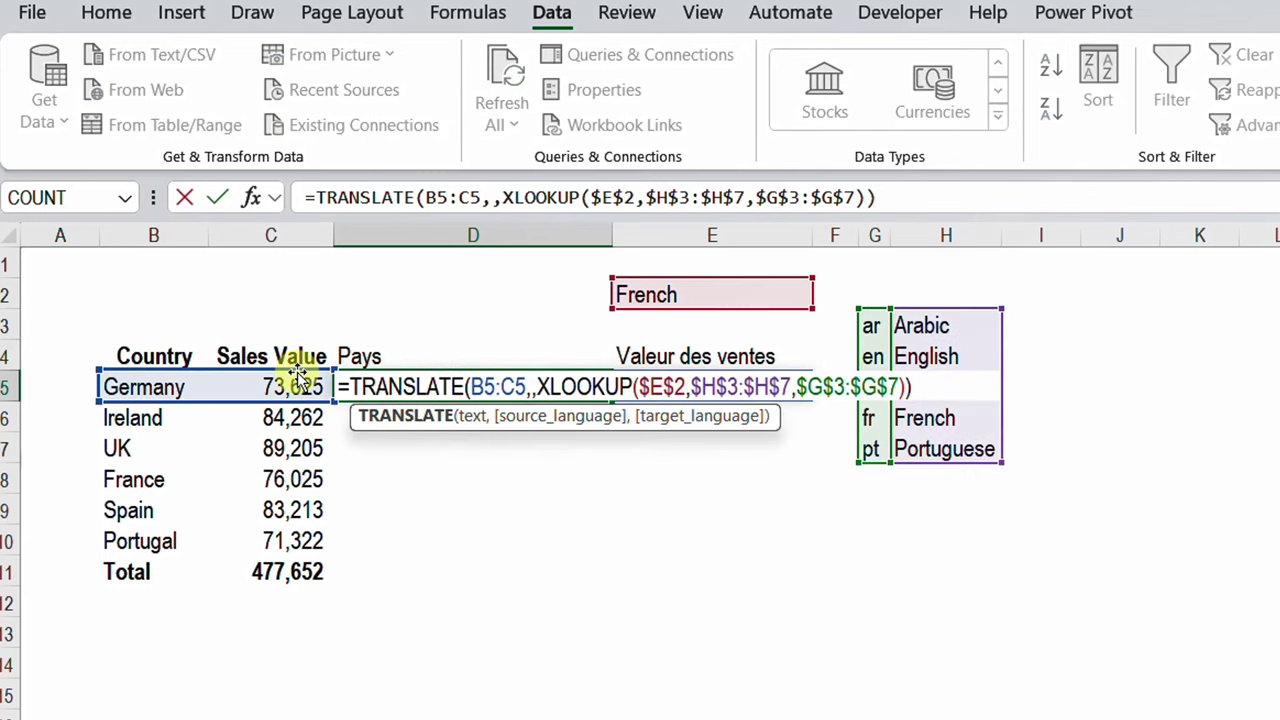
left_click_drag(296, 370, 222, 580)
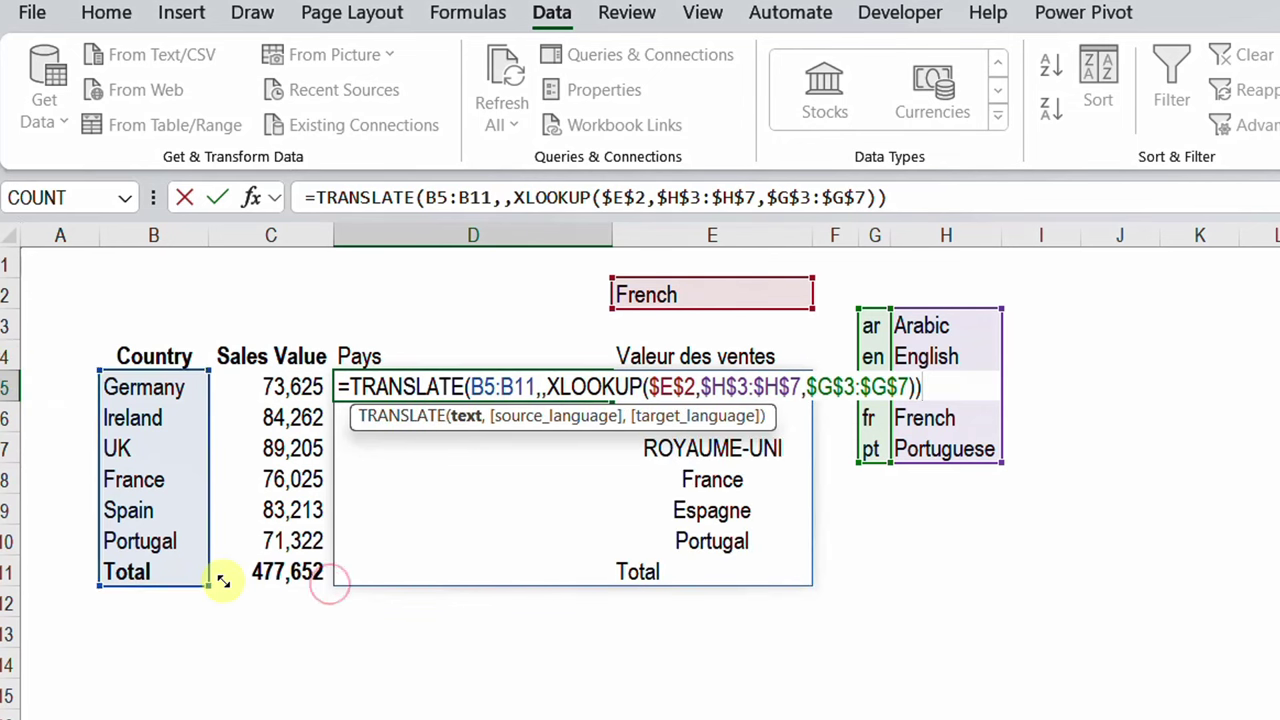
key("Return")
left_click(397, 356)
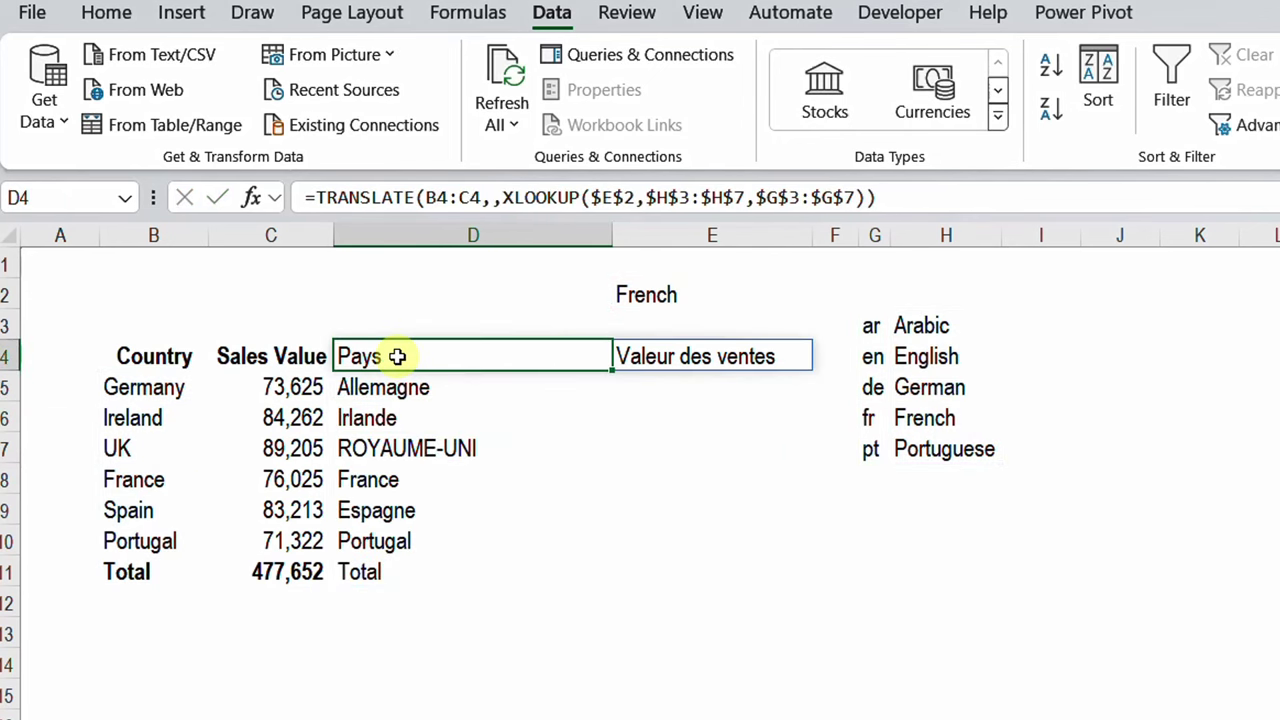
left_click(388, 578)
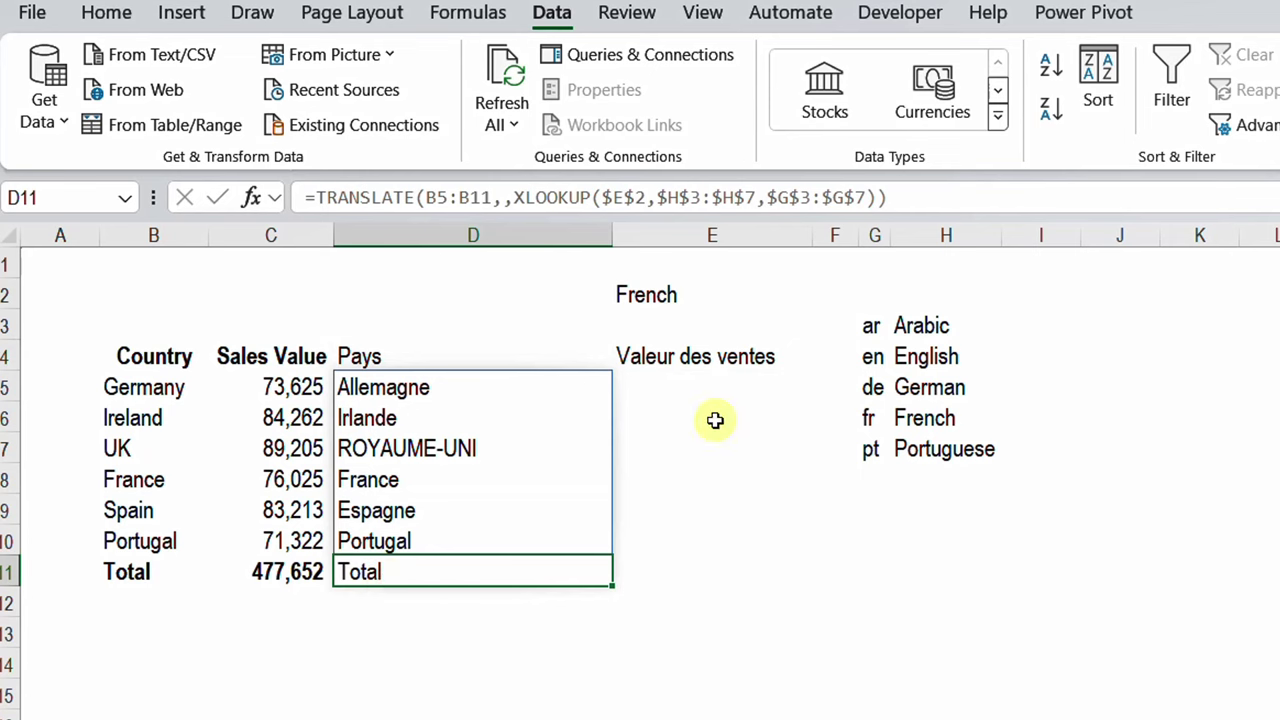
Enter =C5 in E5 and fill it down to E11 to bring in the sales values.
left_click(702, 384)
type("=")
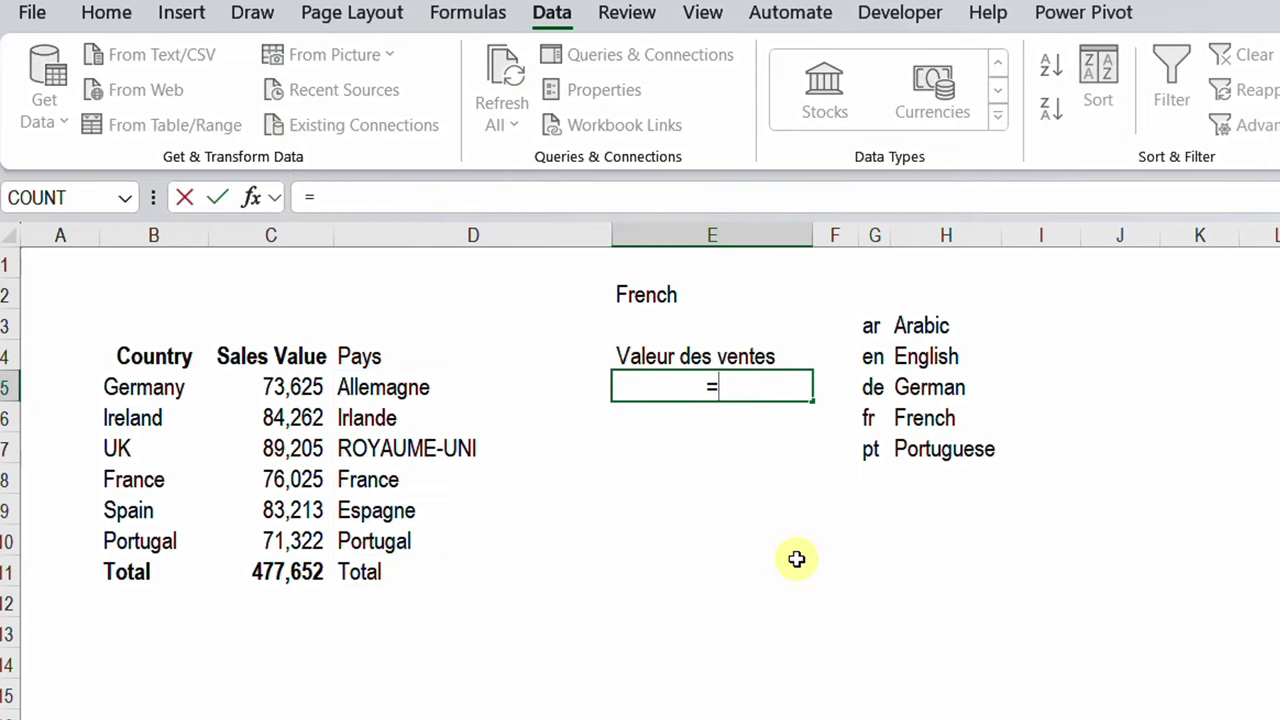
key("Left")
key("Left")
key("Return")
key("Up")
key("shift+Down")
key("shift+Down")
key("shift+Down")
key("shift+Down")
key("shift+Down")
key("shift+Down")
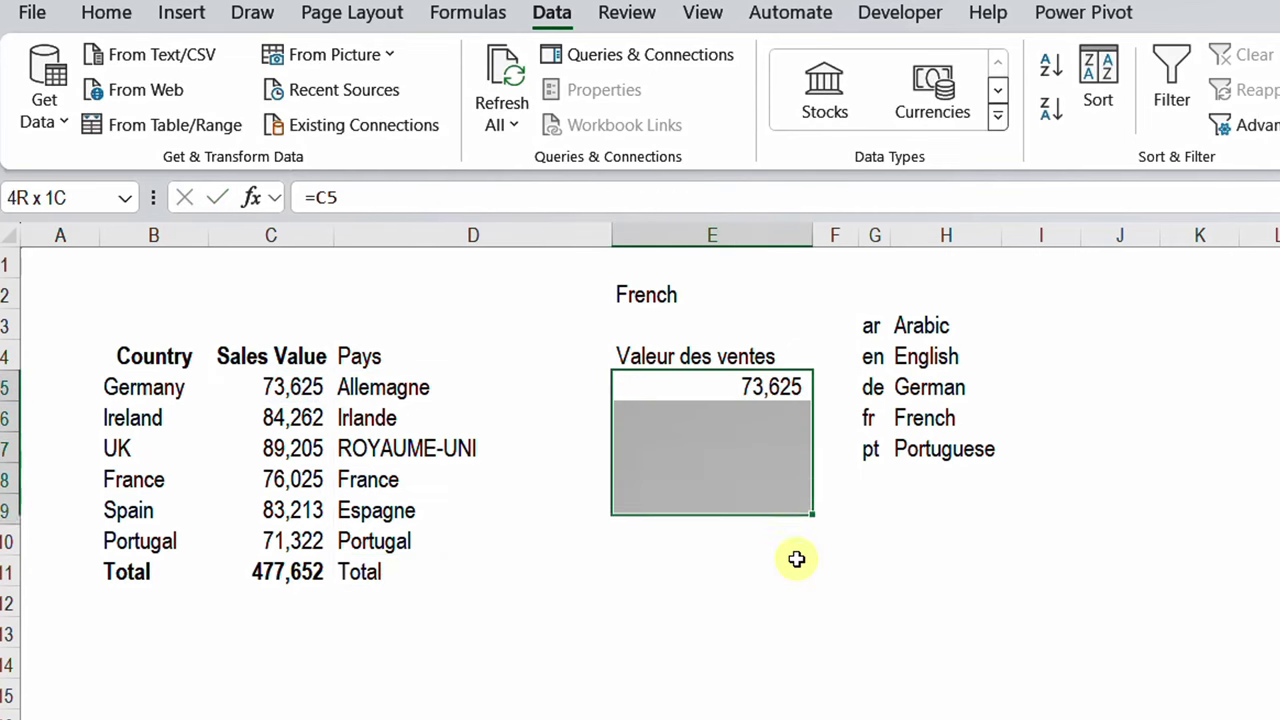
key("ctrl+d")
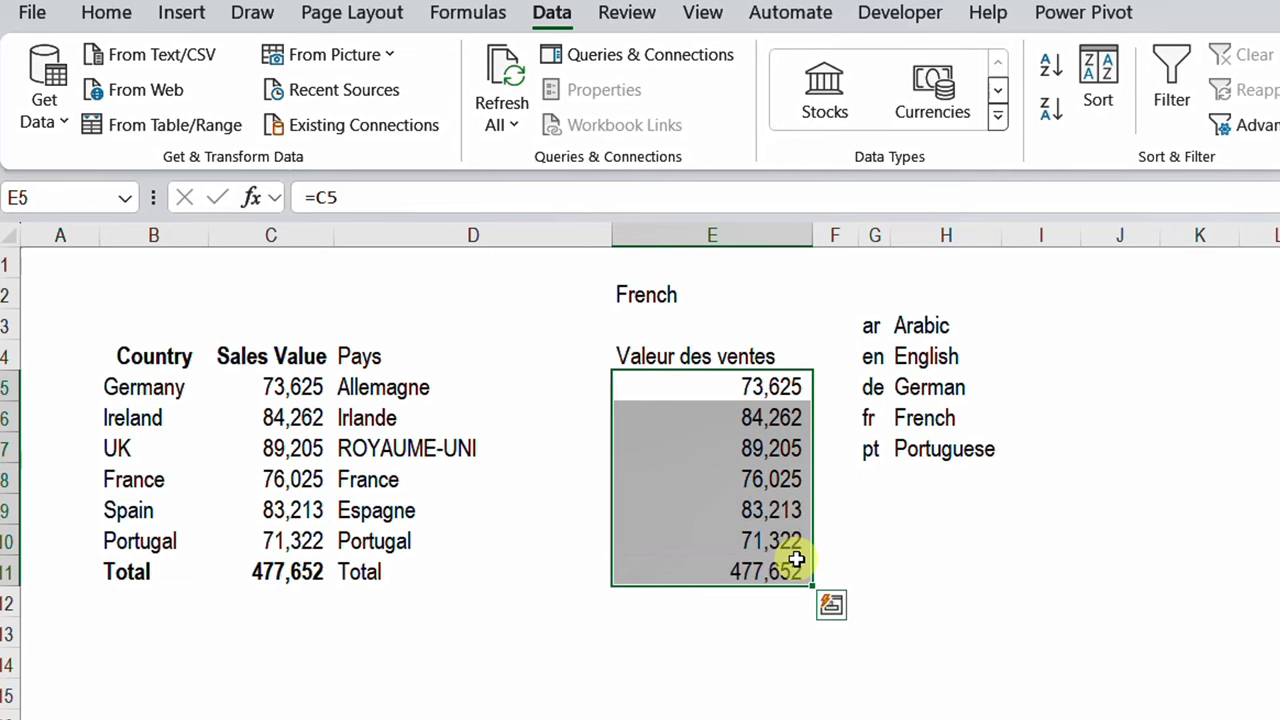
left_click(770, 505)
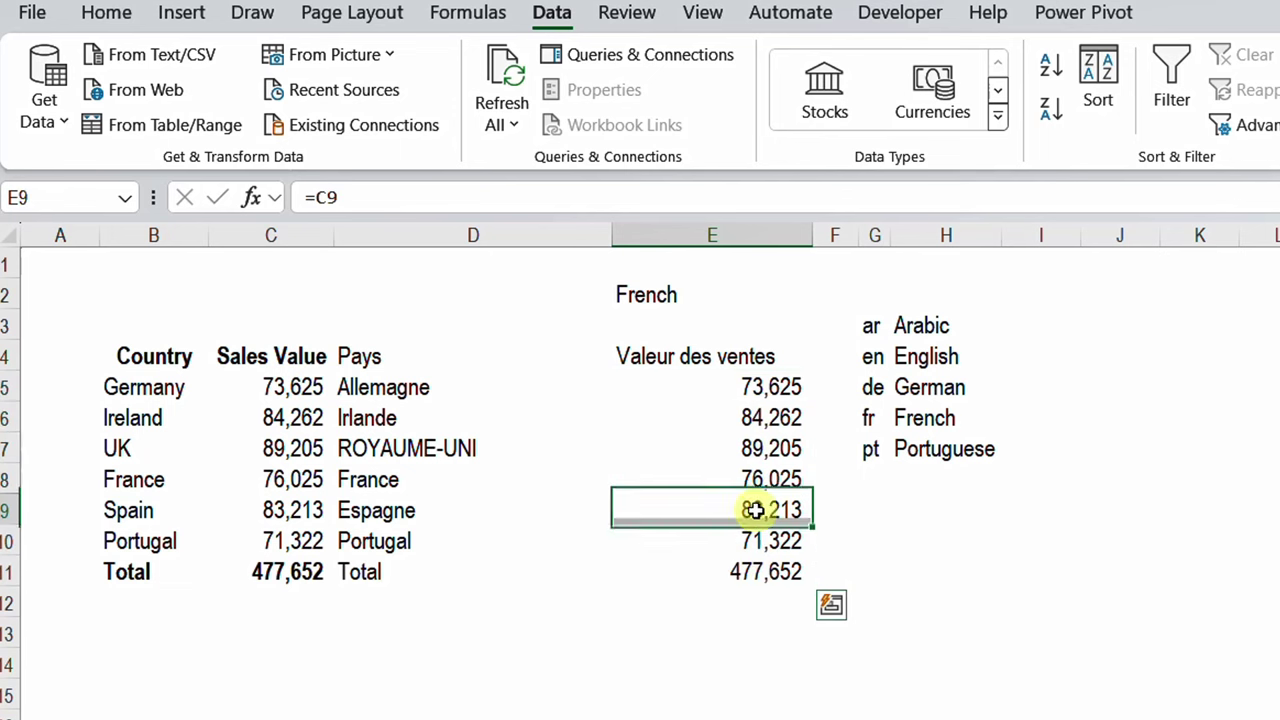
Test the full report translation by switching the E2 language to Arabic and back to French.
left_click(716, 298)
left_click(824, 295)
left_click(764, 326)
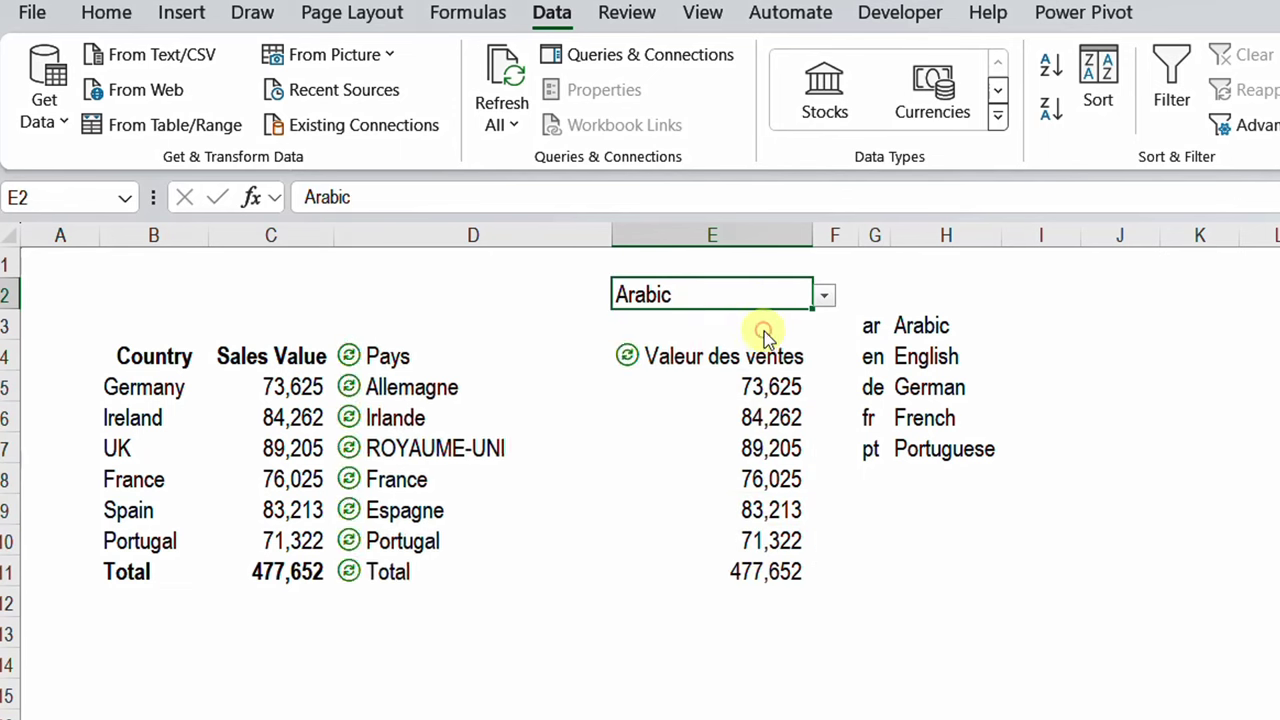
left_click(824, 295)
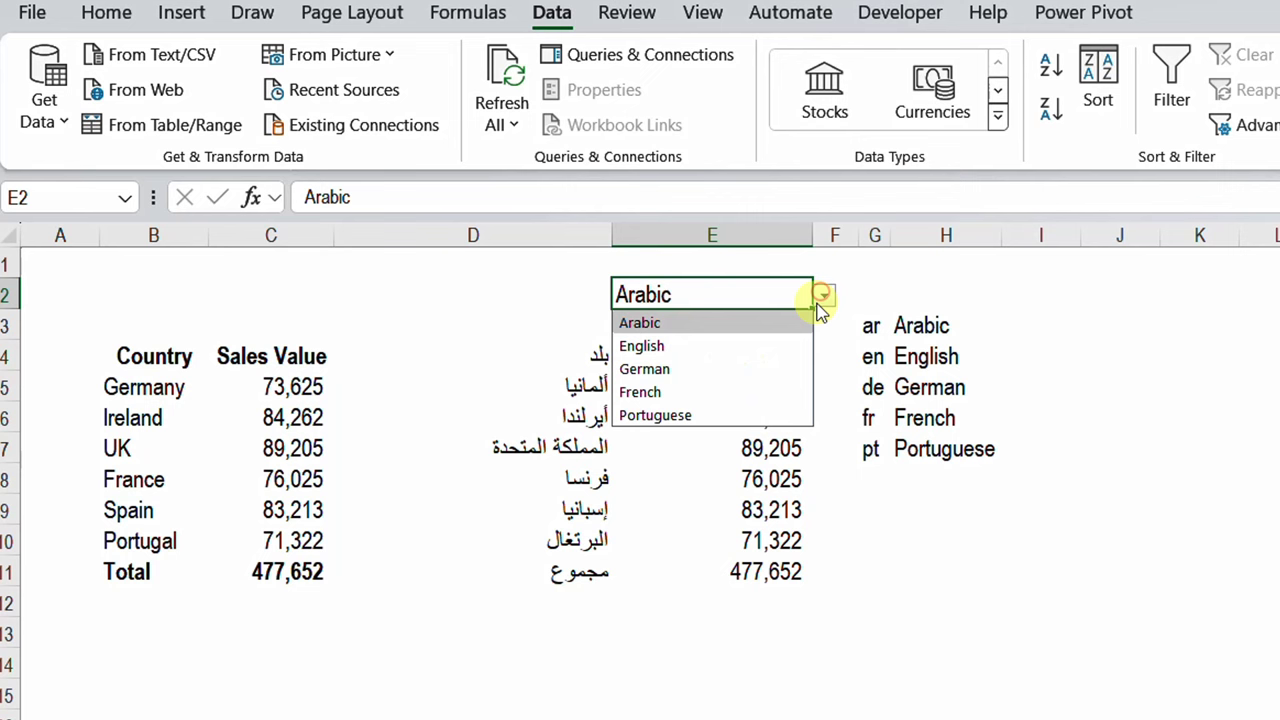
left_click(763, 390)
left_click(523, 297)
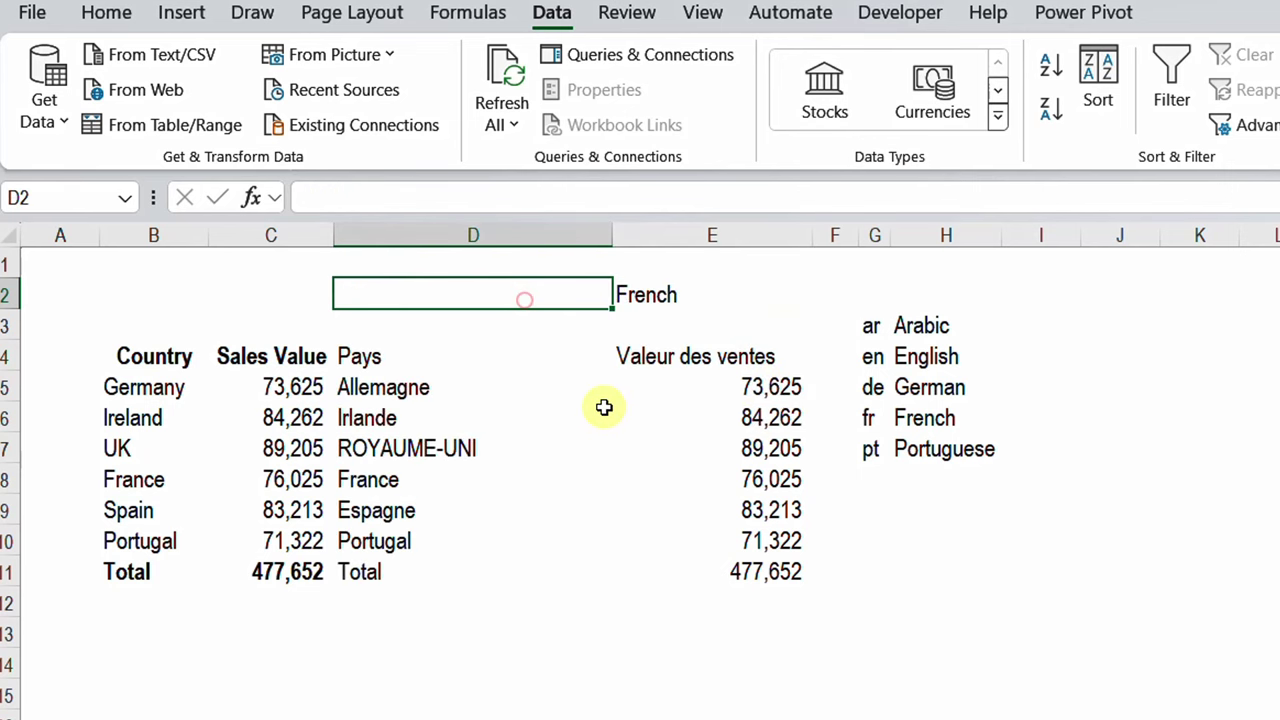
Set the report language in E2 to English.
left_click(700, 292)
left_click(822, 296)
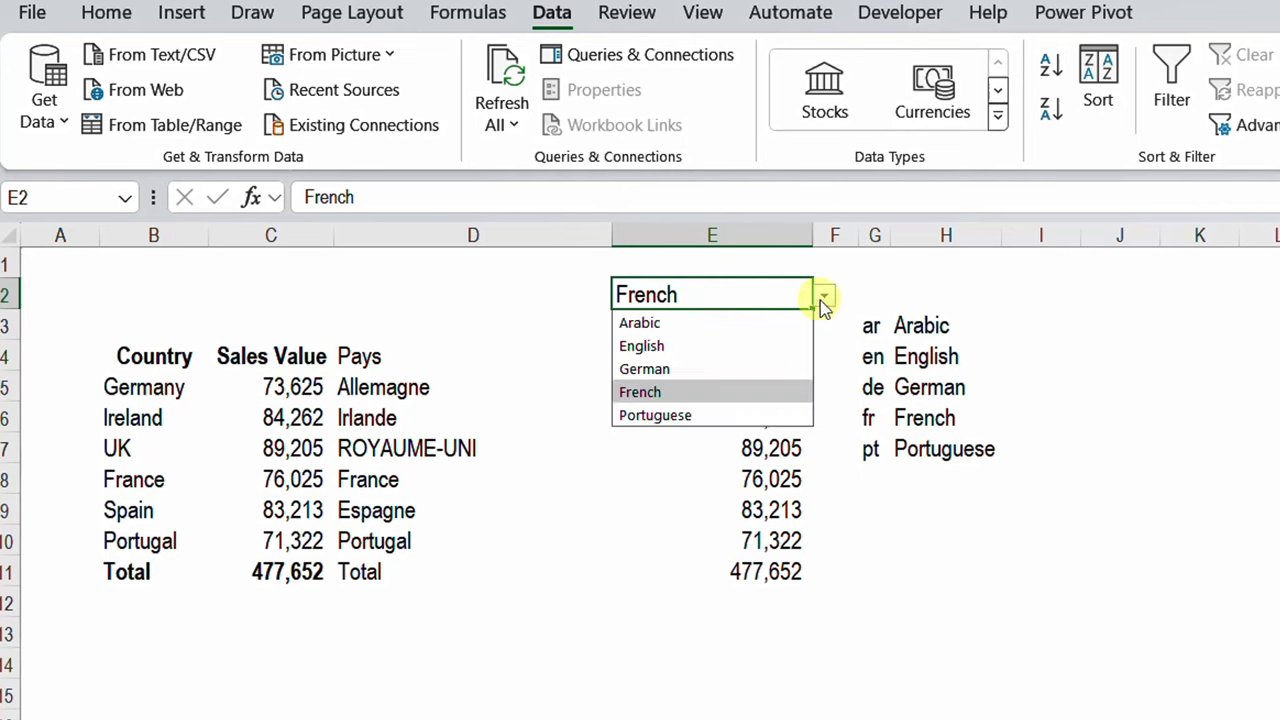
left_click(770, 346)
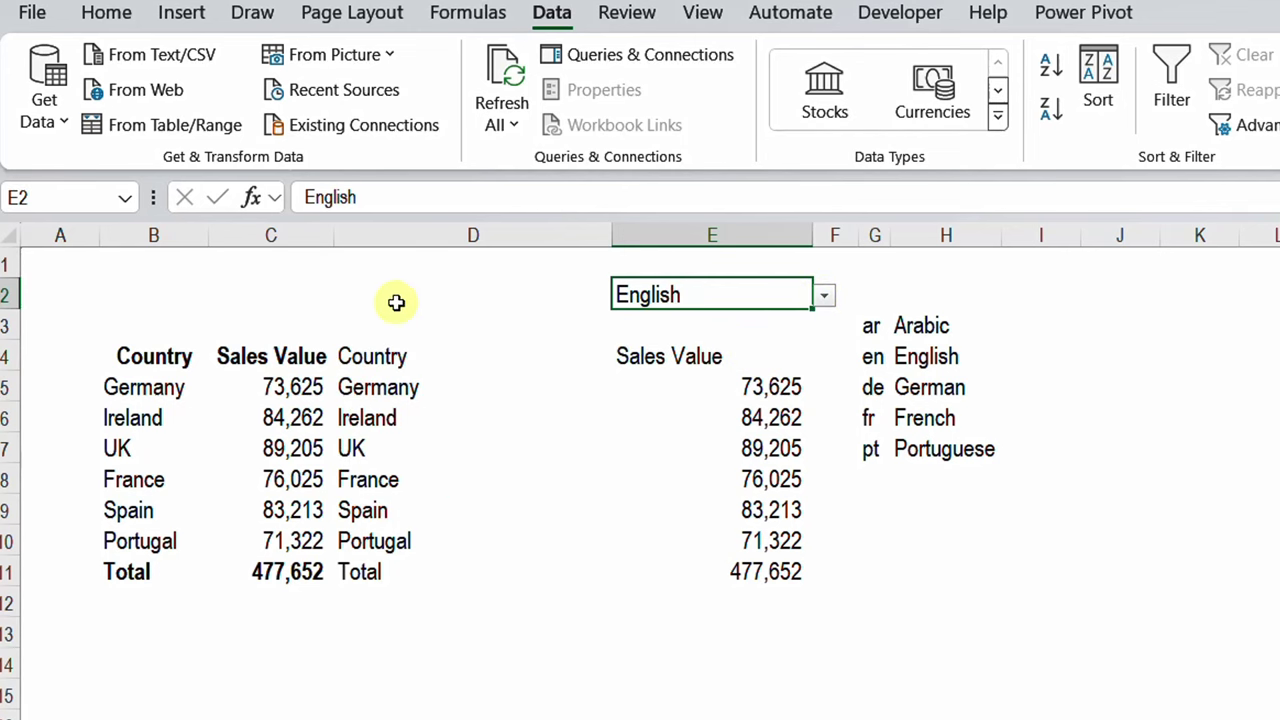
Enter the label text "Select the language" in D2.
left_click(430, 295)
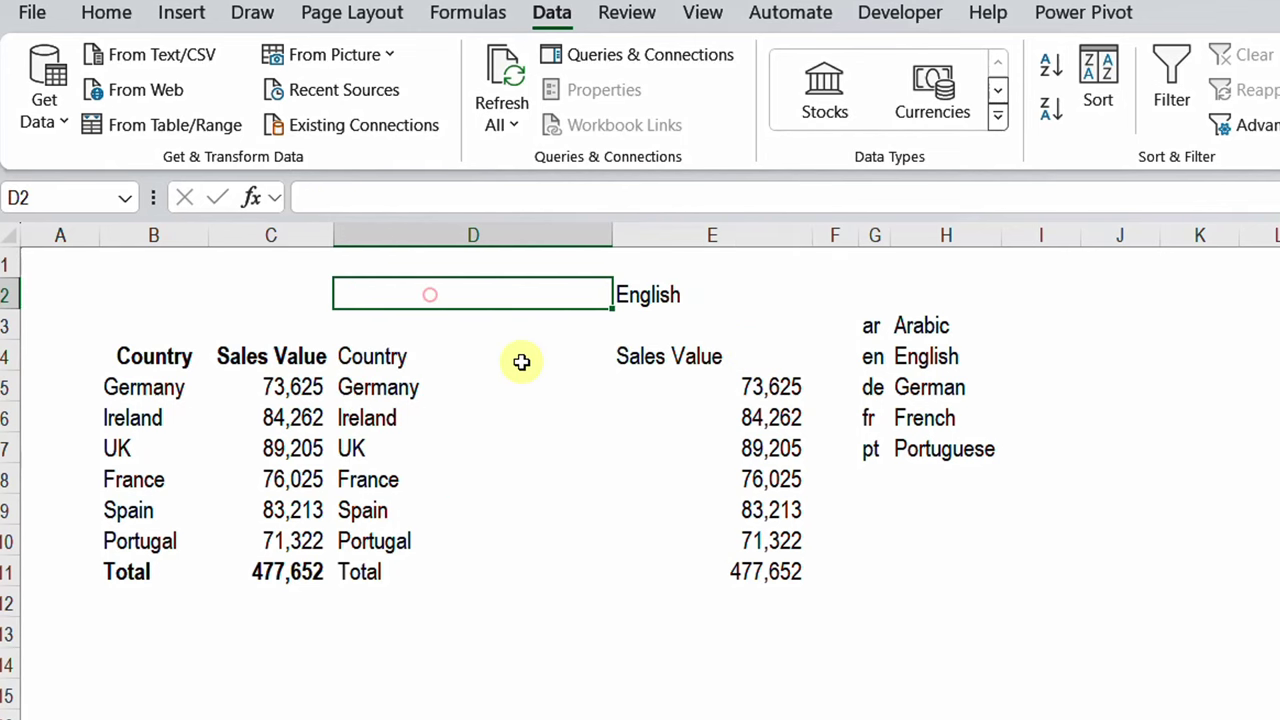
type("Select")
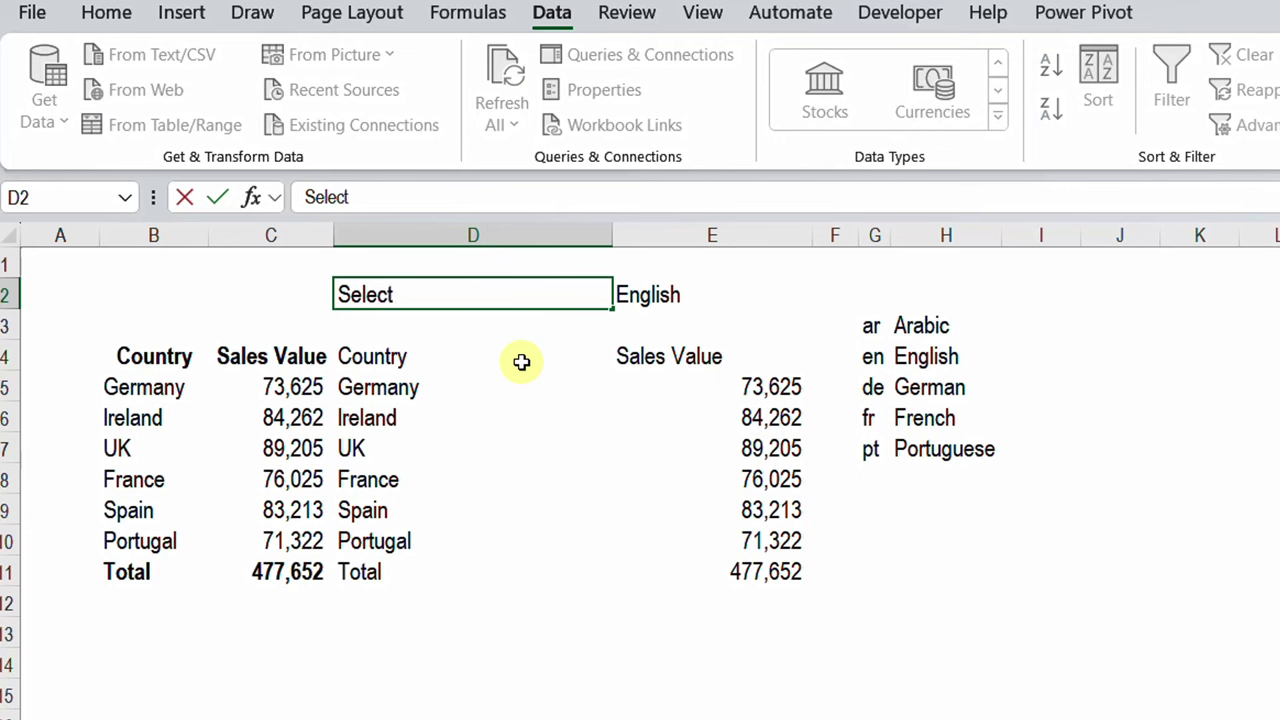
type(" the lang")
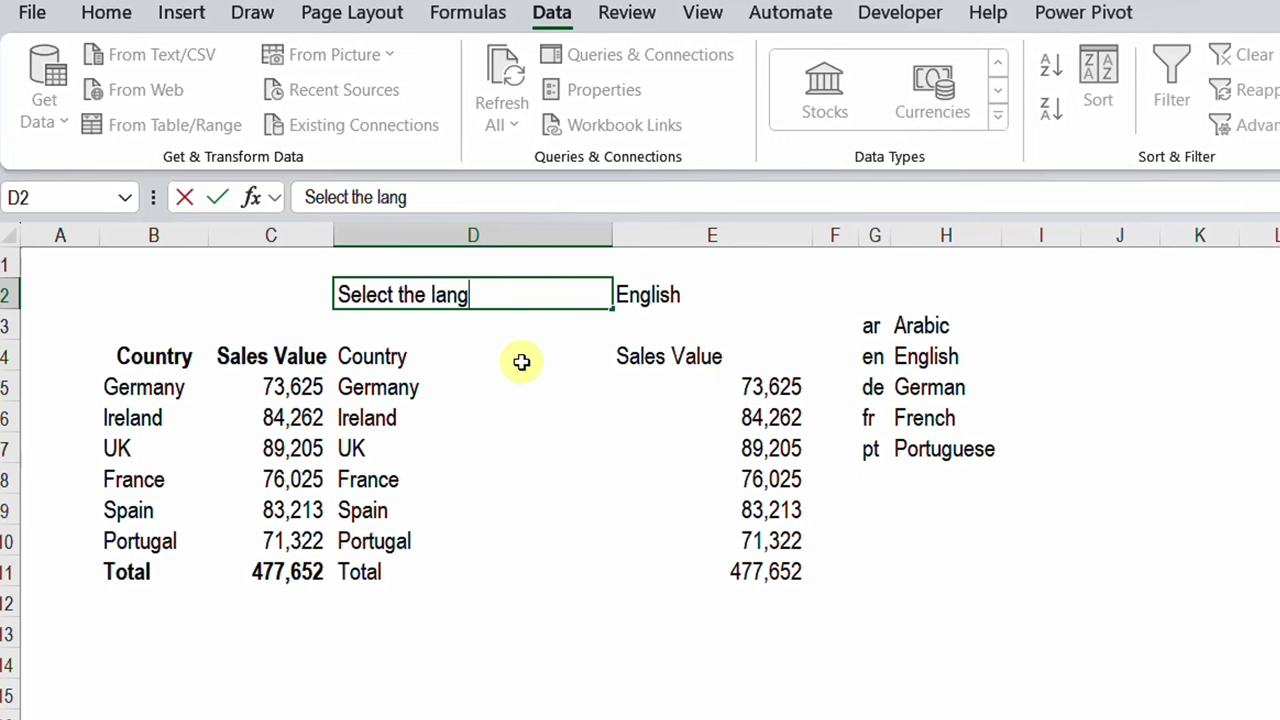
type("uage")
Wrap the D2 label in TRANSLATE, skipping the source language and using XLOOKUP($E$2,$H$3:$H$7,$G$3:$G$7) as target language.
left_click(305, 205)
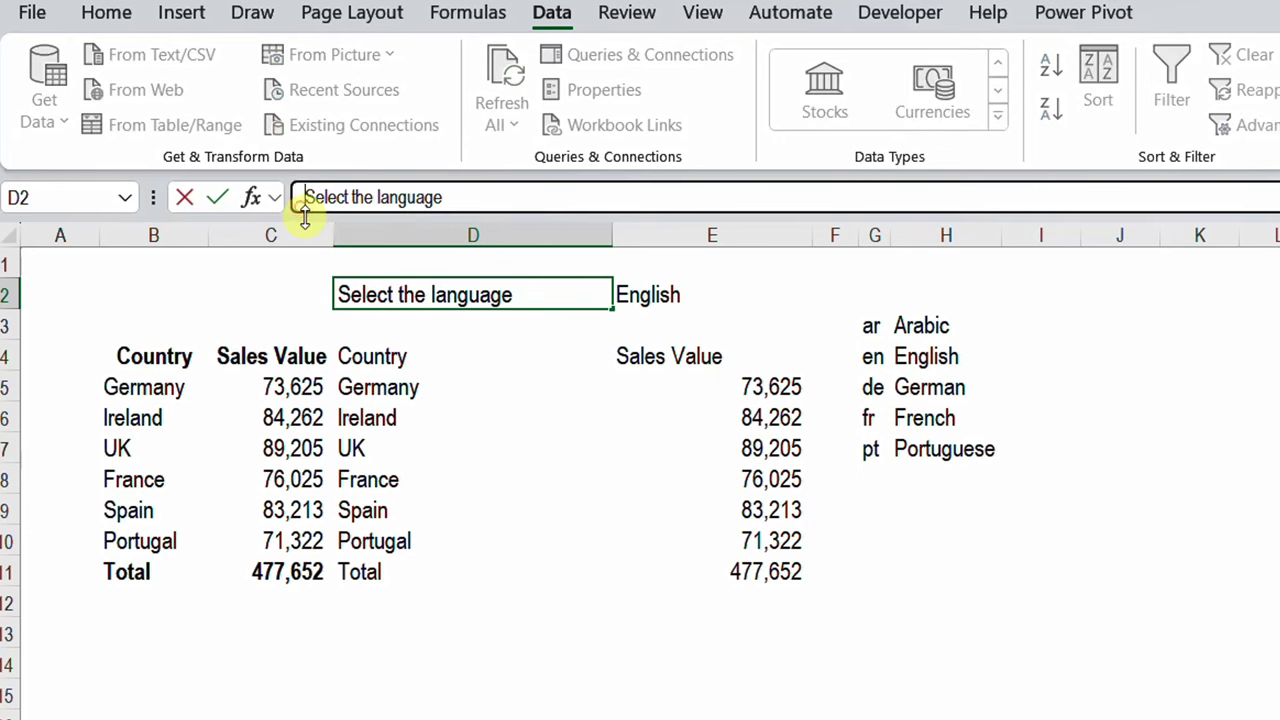
type("Tr")
key("BackSpace")
key("BackSpace")
type("=TRANSLATE(\"")
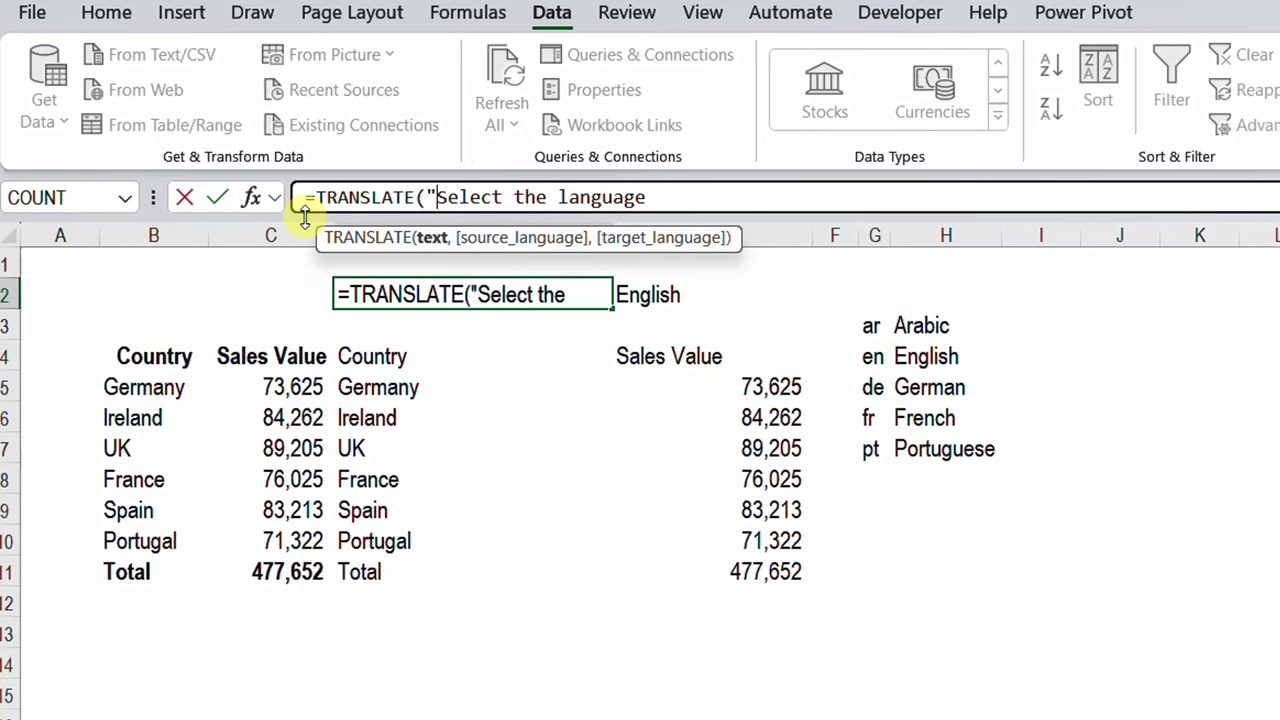
left_click(648, 197)
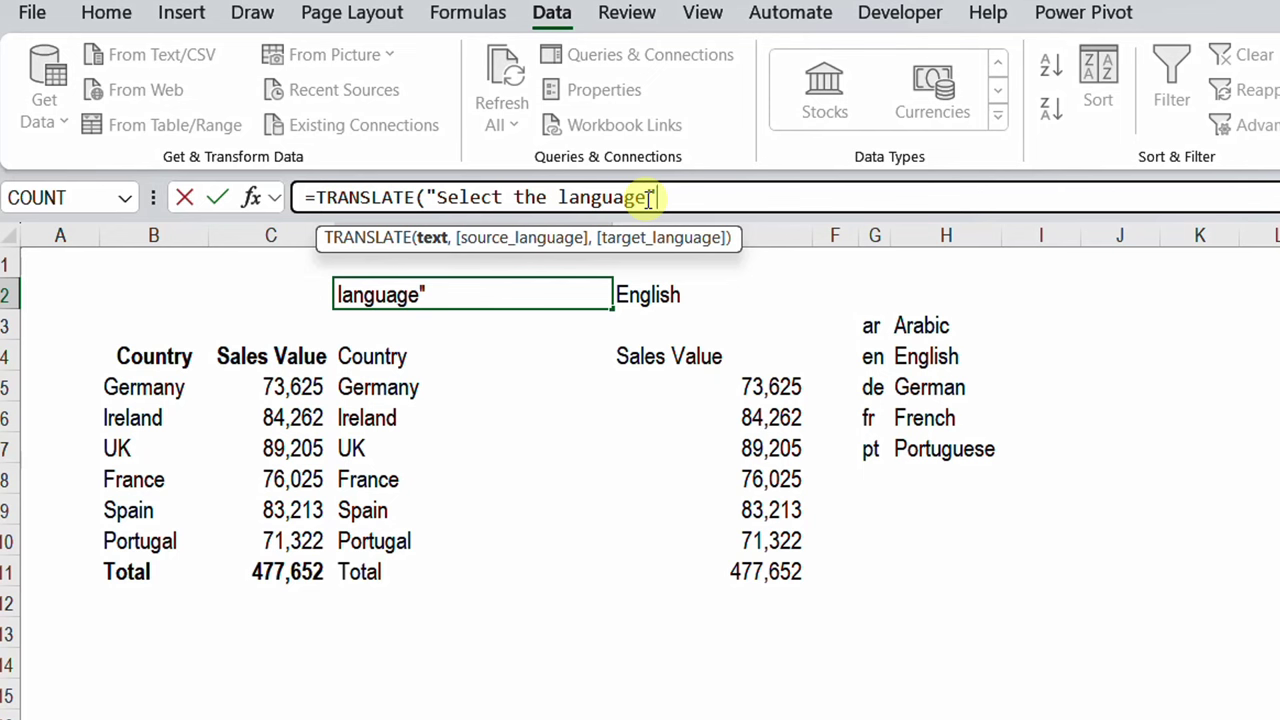
type("\",")
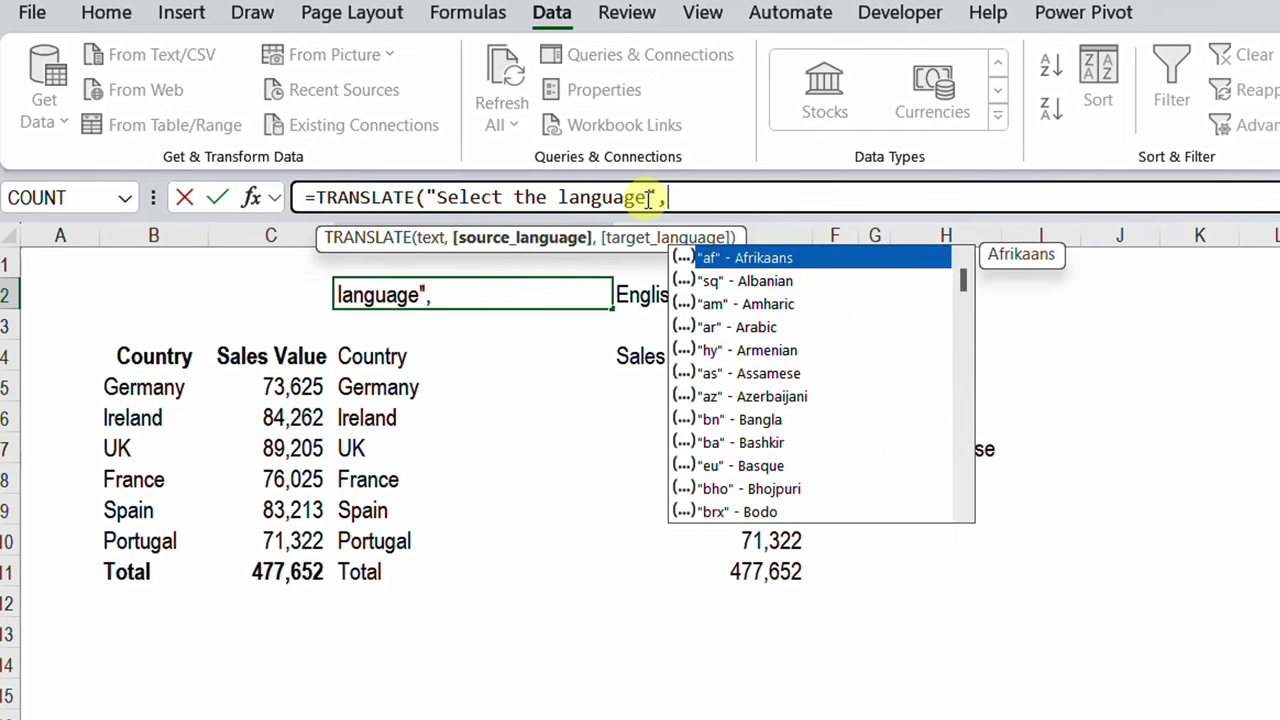
type(",")
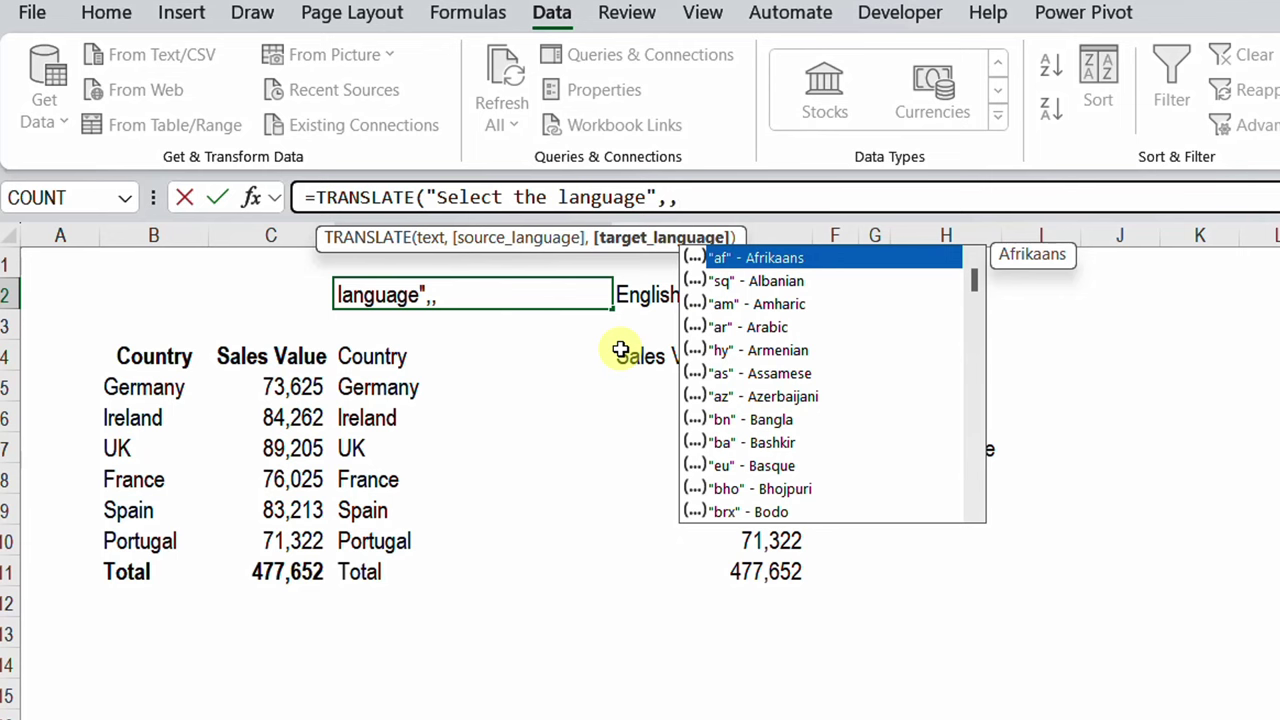
type("xl")
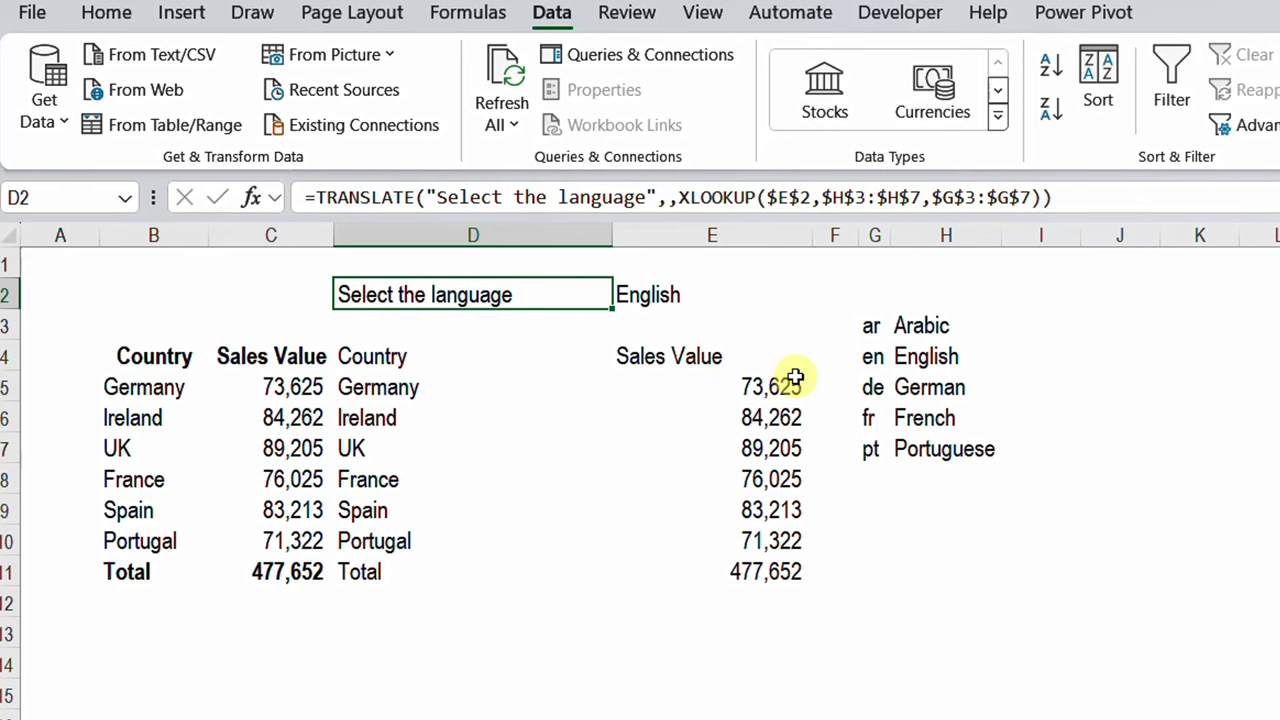
Test the translated D2 label by switching the language in E2 to Arabic and then to French.
left_click(632, 294)
left_click(824, 295)
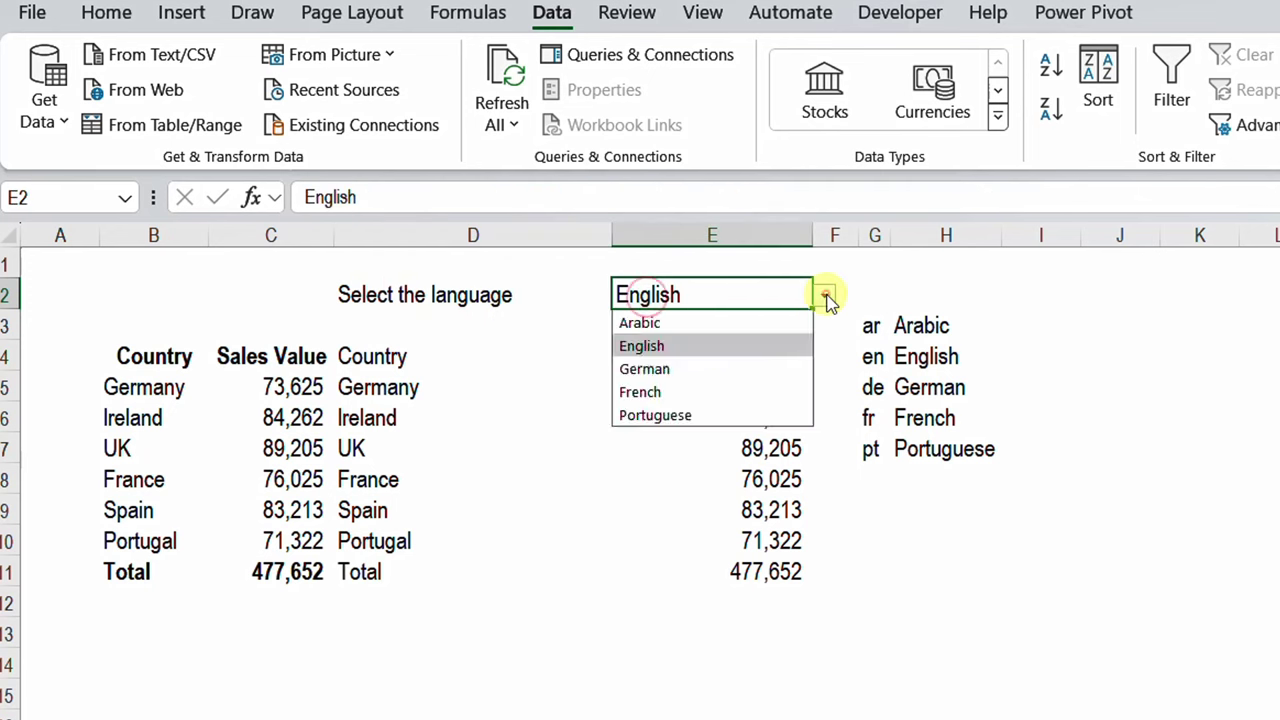
left_click(757, 324)
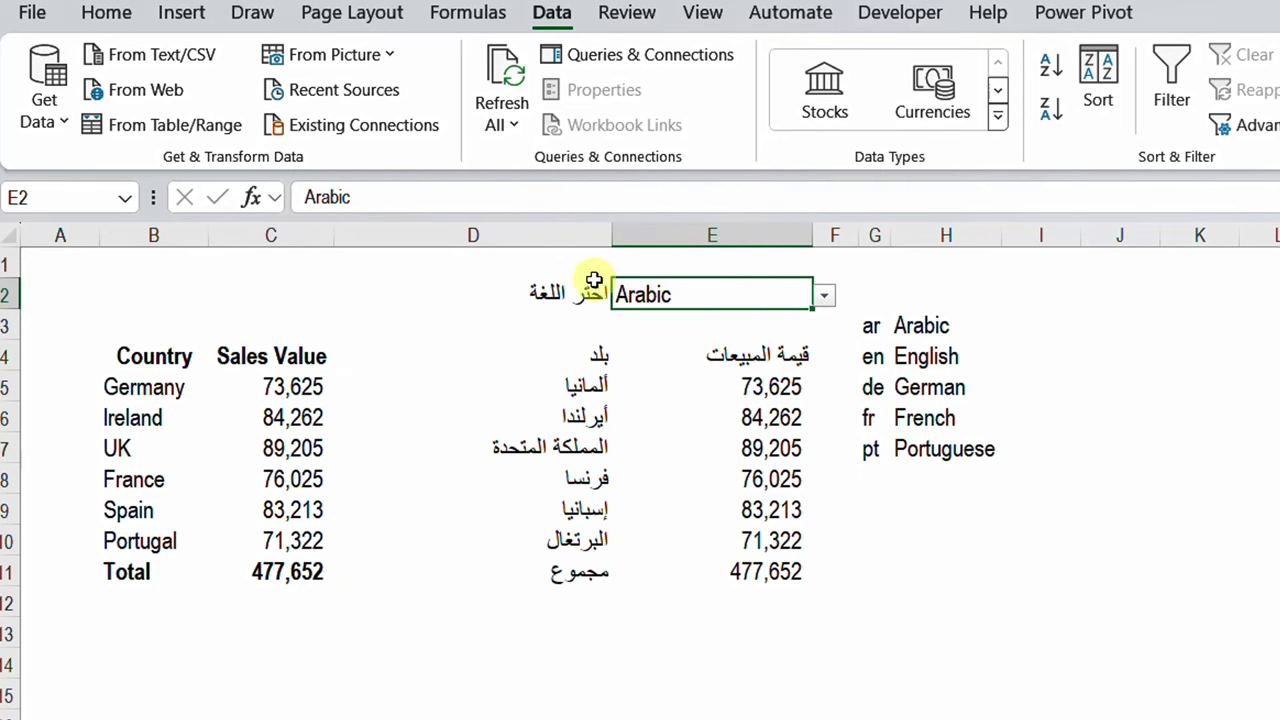
left_click(824, 295)
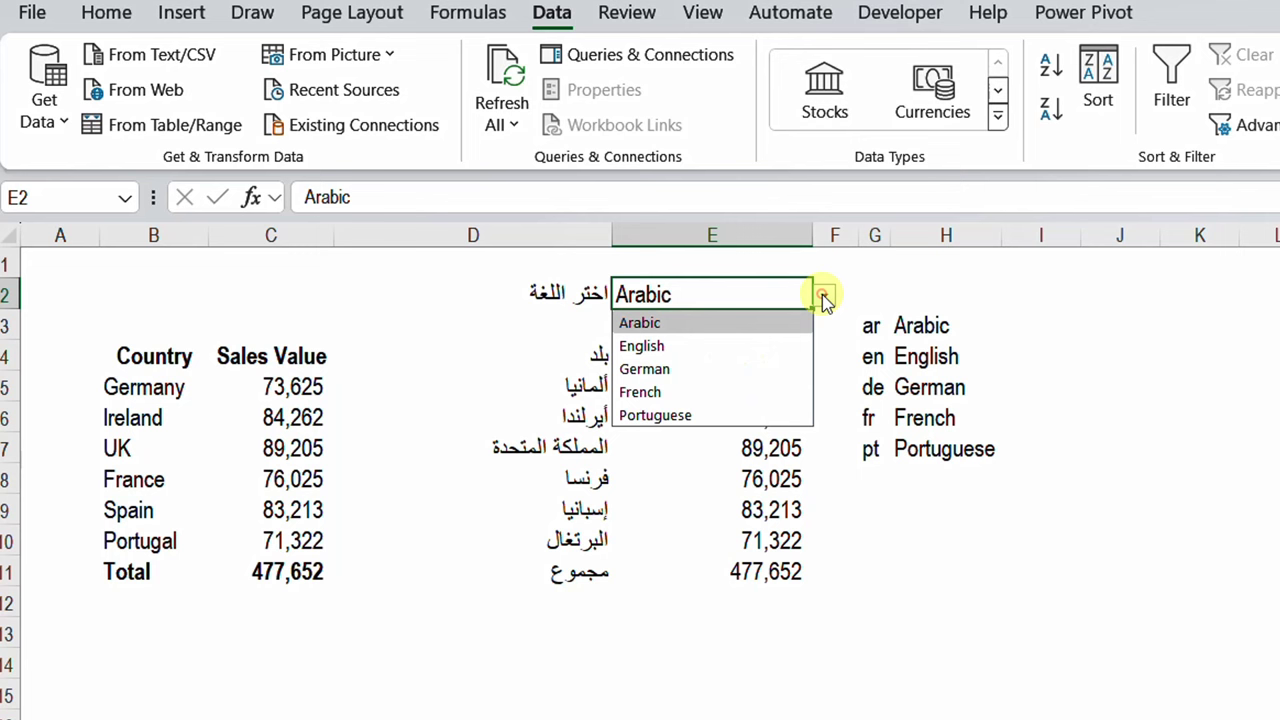
left_click(736, 392)
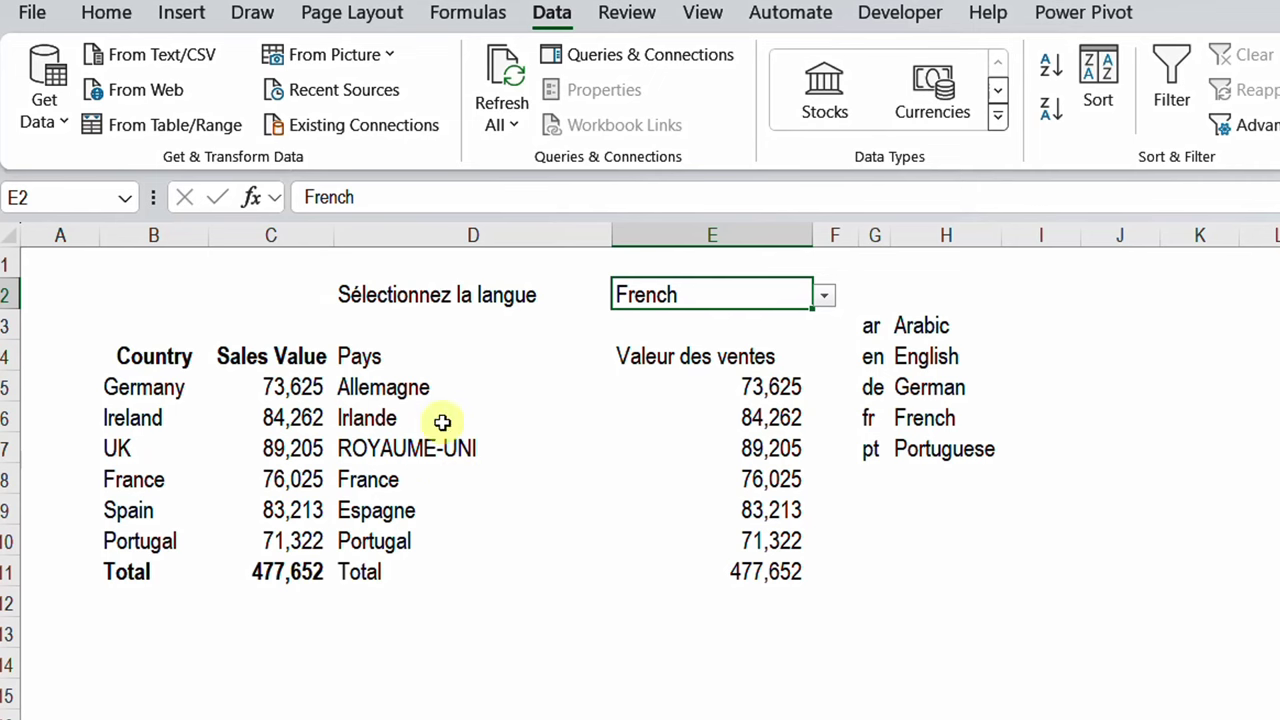
Hide the source data columns B:C and the language code list columns G:H.
left_click_drag(177, 233, 250, 236)
right_click(251, 236)
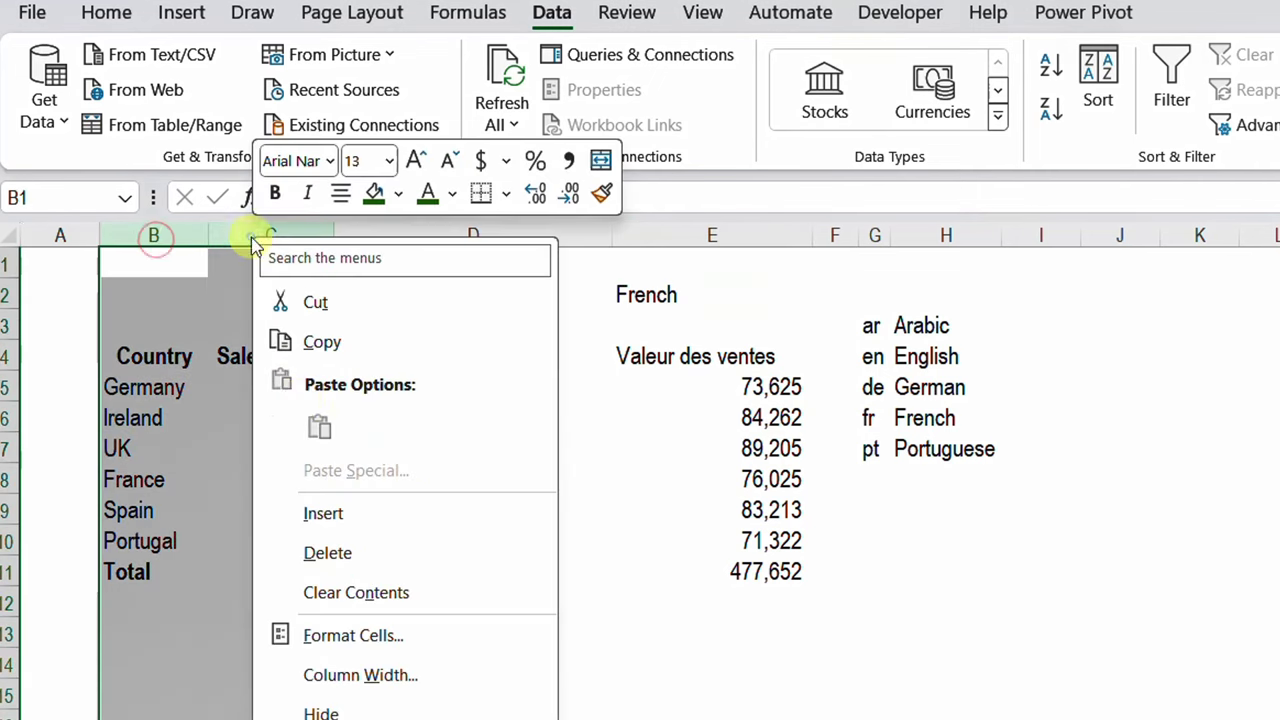
left_click(326, 702)
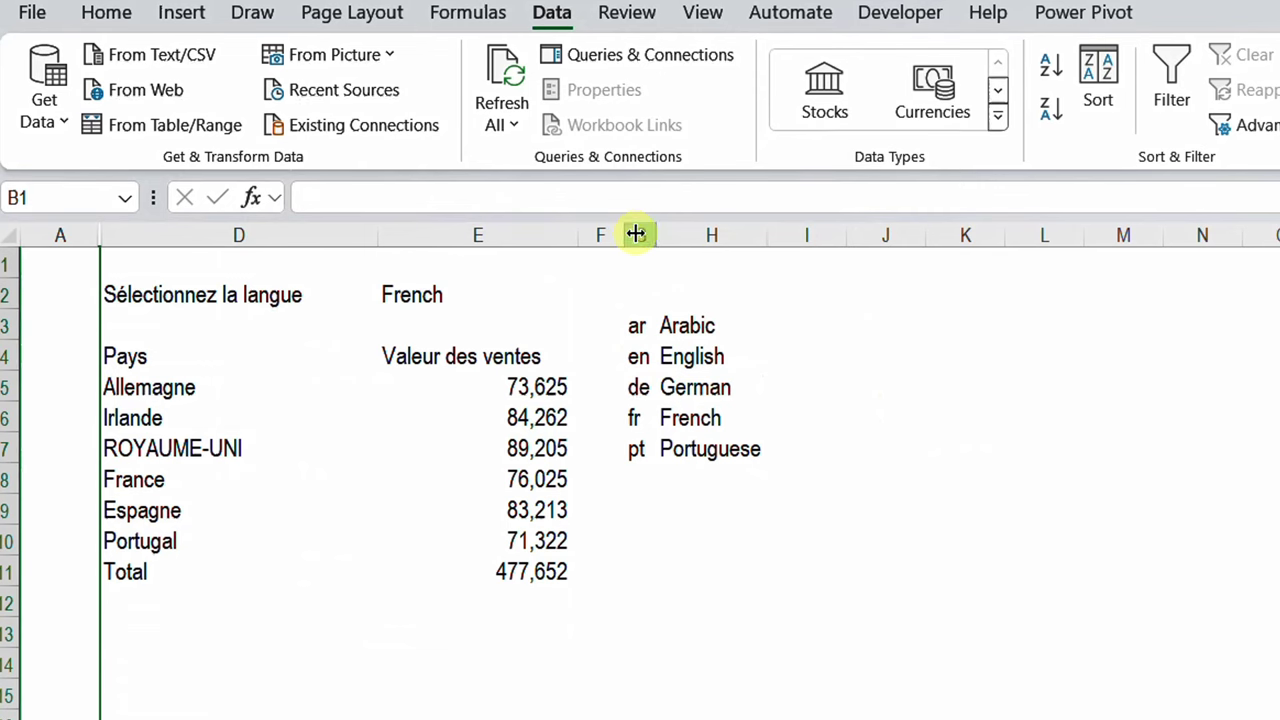
left_click_drag(634, 233, 711, 234)
right_click(711, 234)
left_click(780, 708)
left_click(322, 540)
Copy the formatting of D2:E11 from the already formatted report sheet onto the plain translated report starting at D2 with Format Painter.
left_click(223, 294)
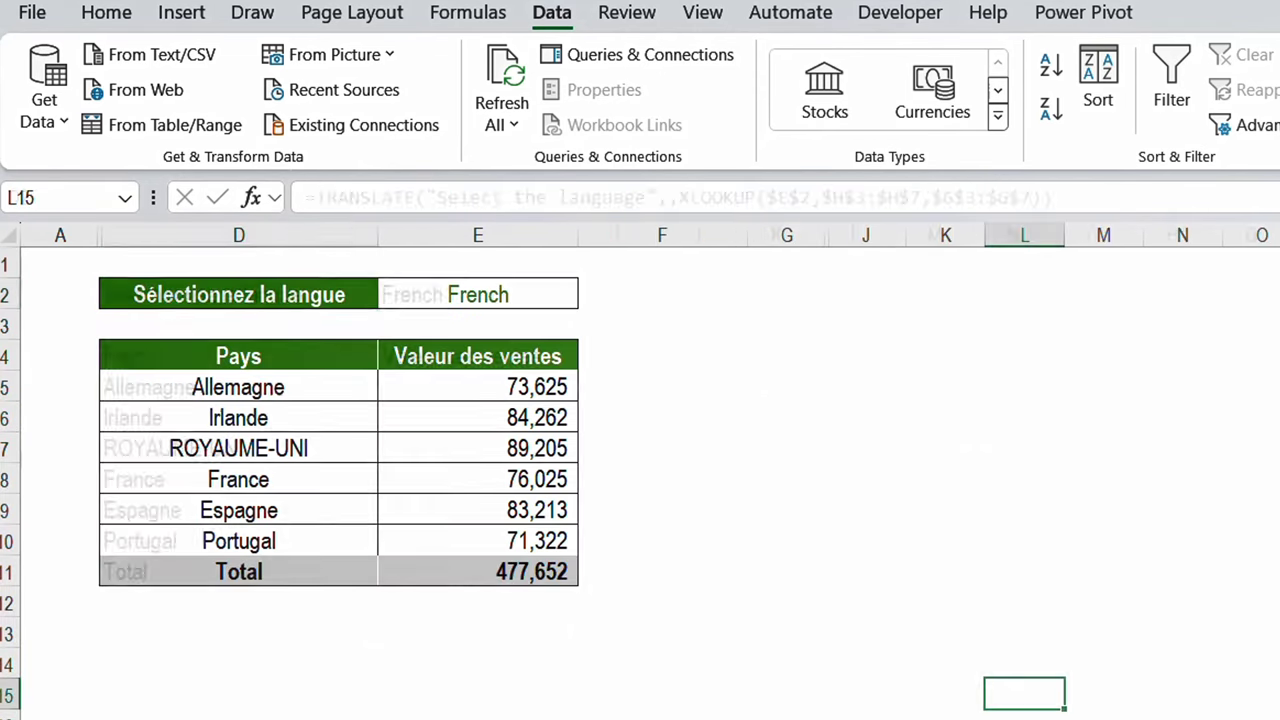
left_click(174, 292)
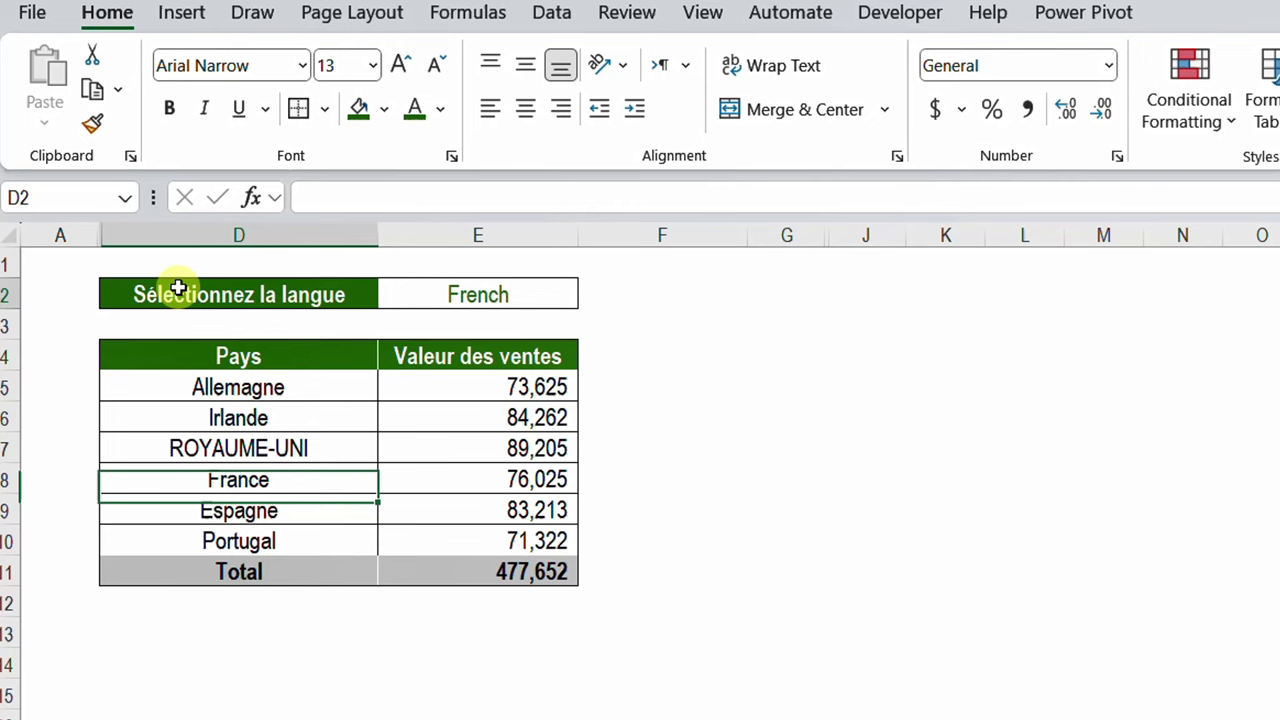
left_click_drag(178, 289, 474, 572)
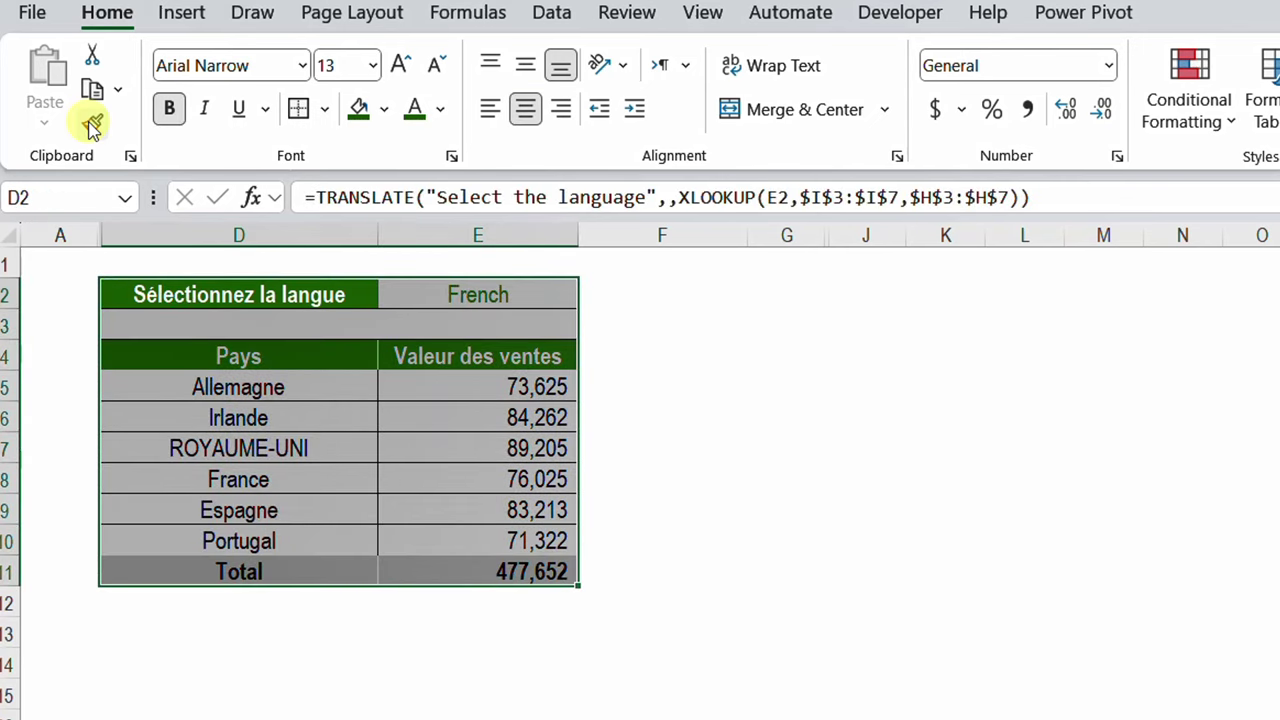
left_click(91, 124)
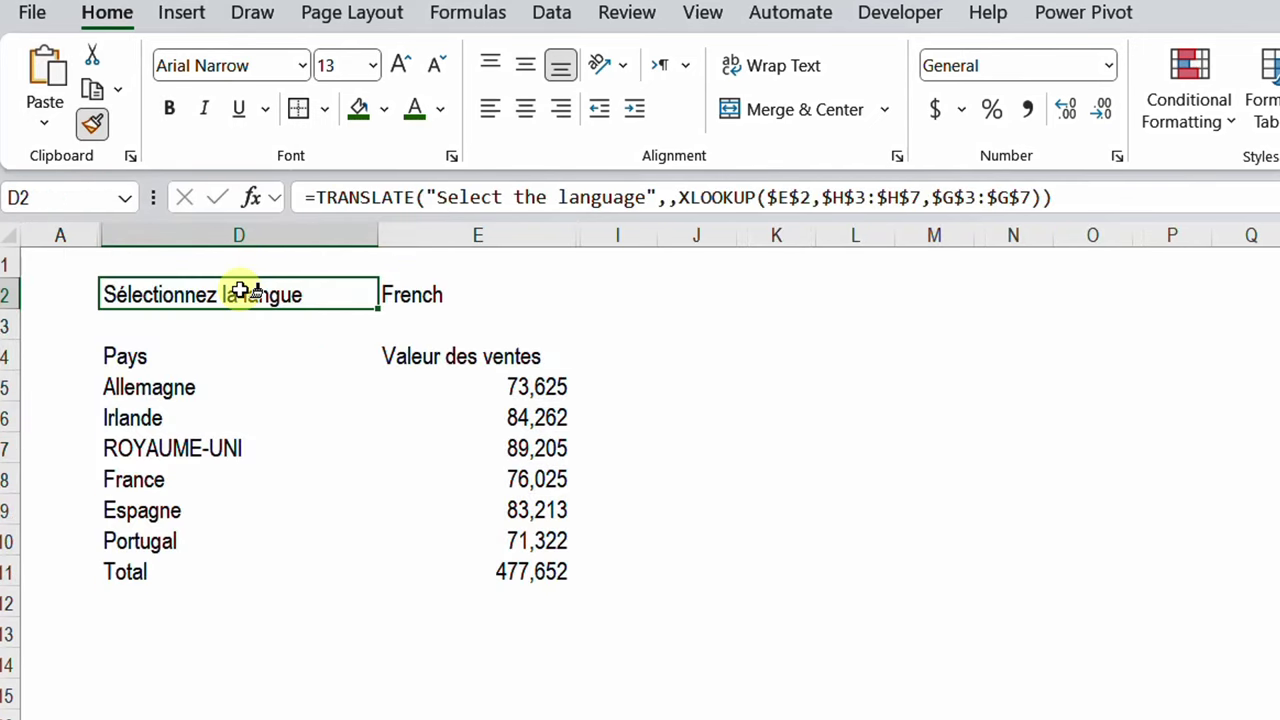
left_click(238, 295)
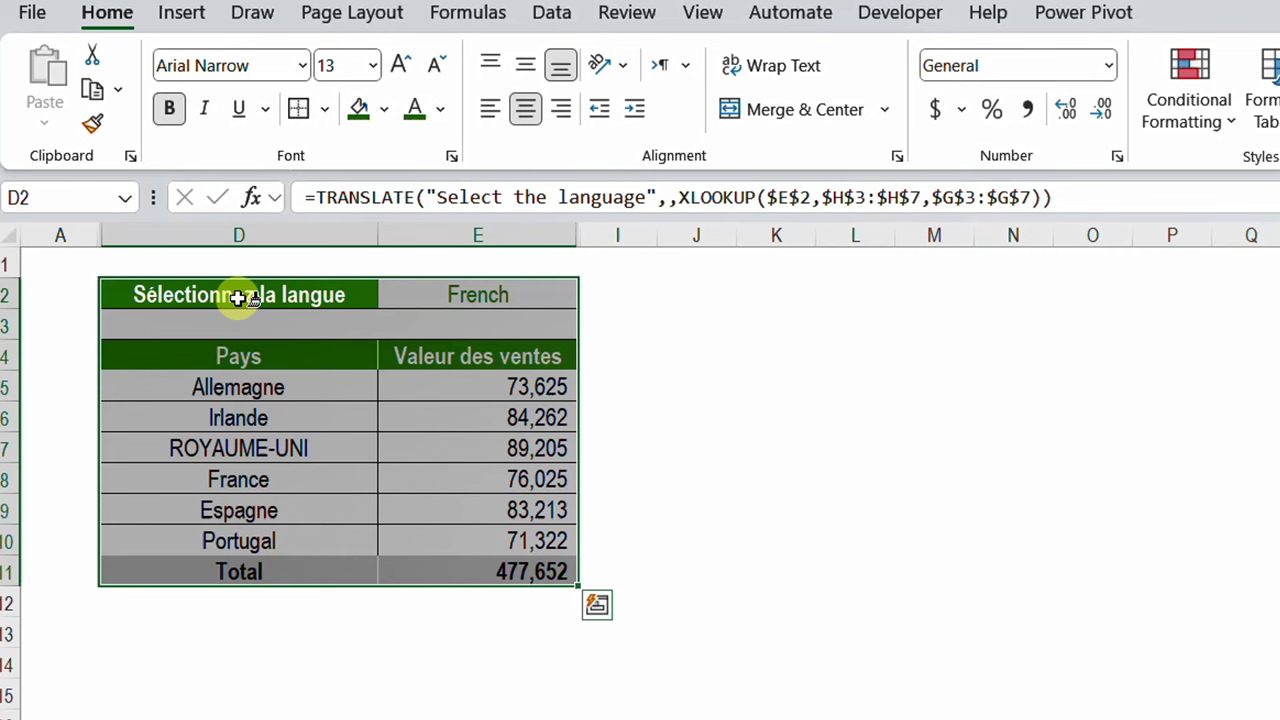
left_click(472, 512)
Return to the already formatted report sheet and set its language in E2 to English.
left_click(550, 290)
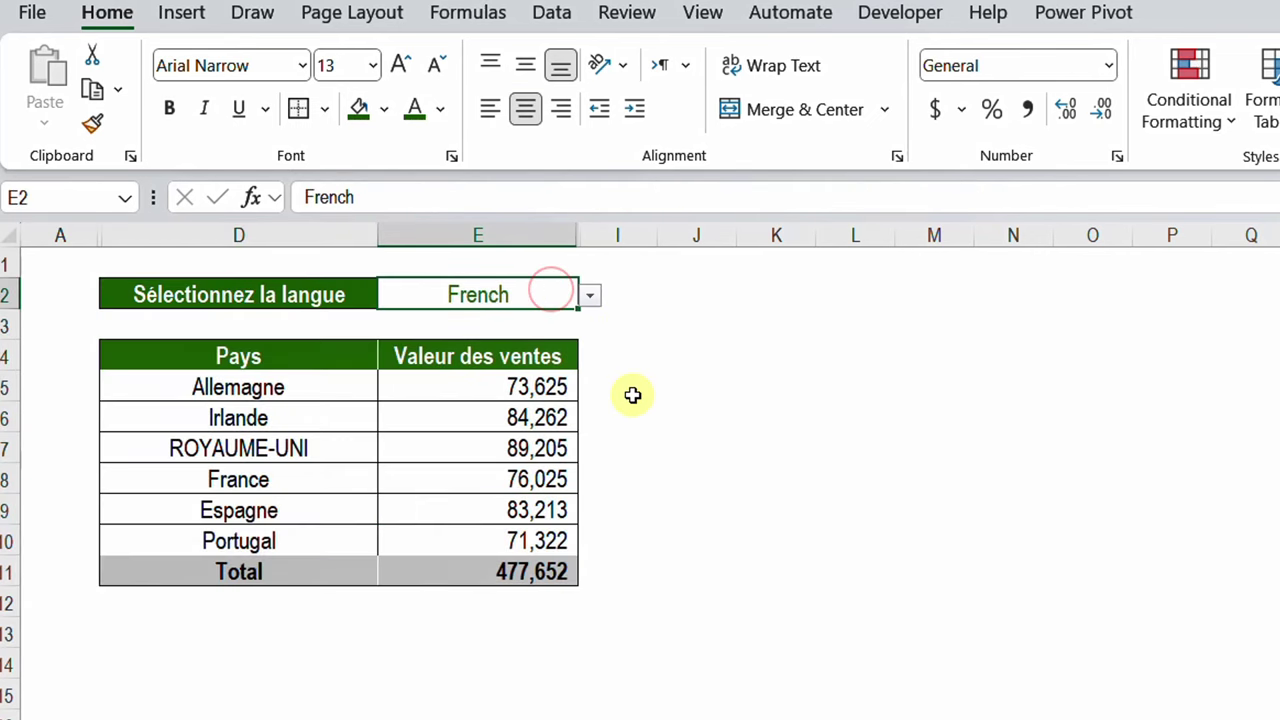
left_click(358, 551)
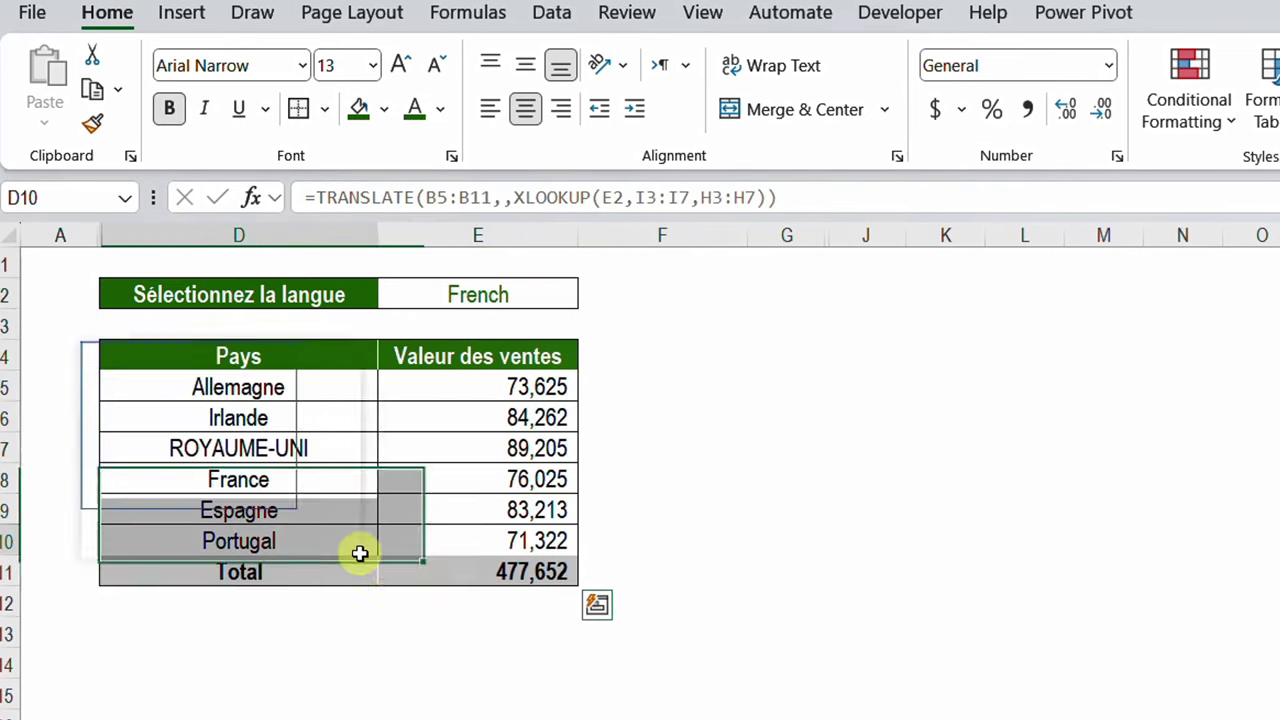
left_click(494, 297)
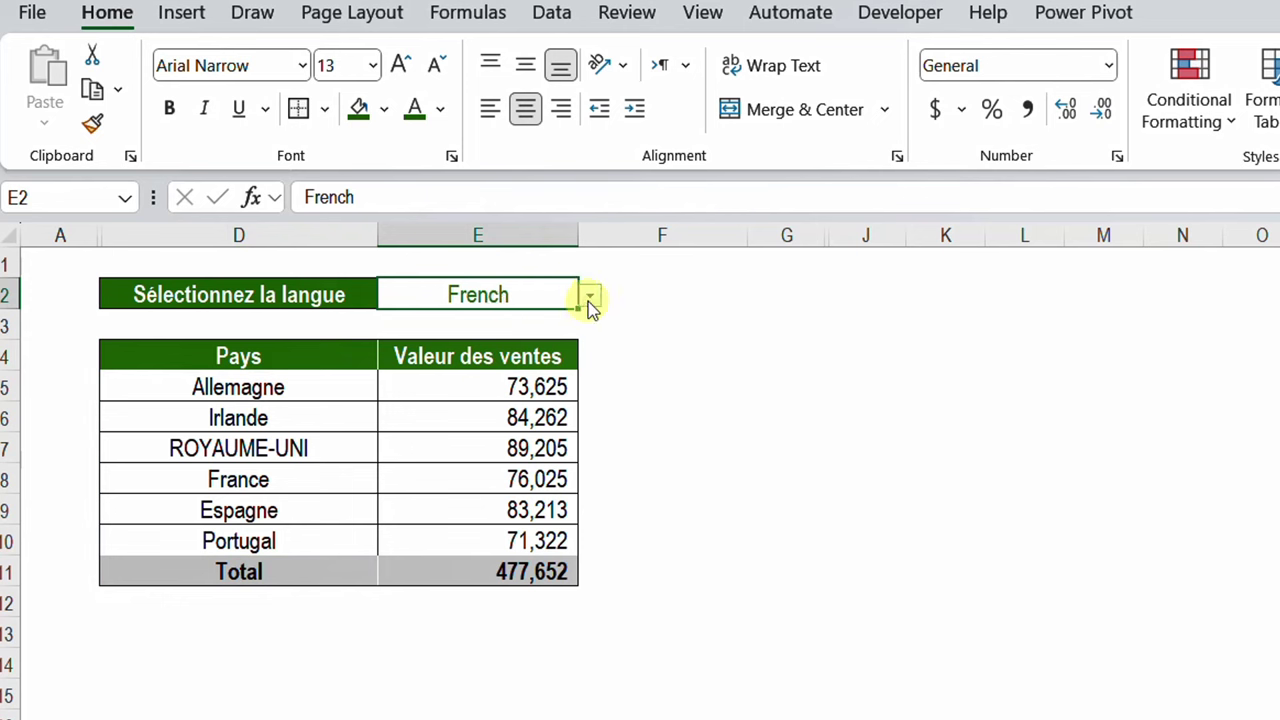
left_click(589, 296)
left_click(552, 347)
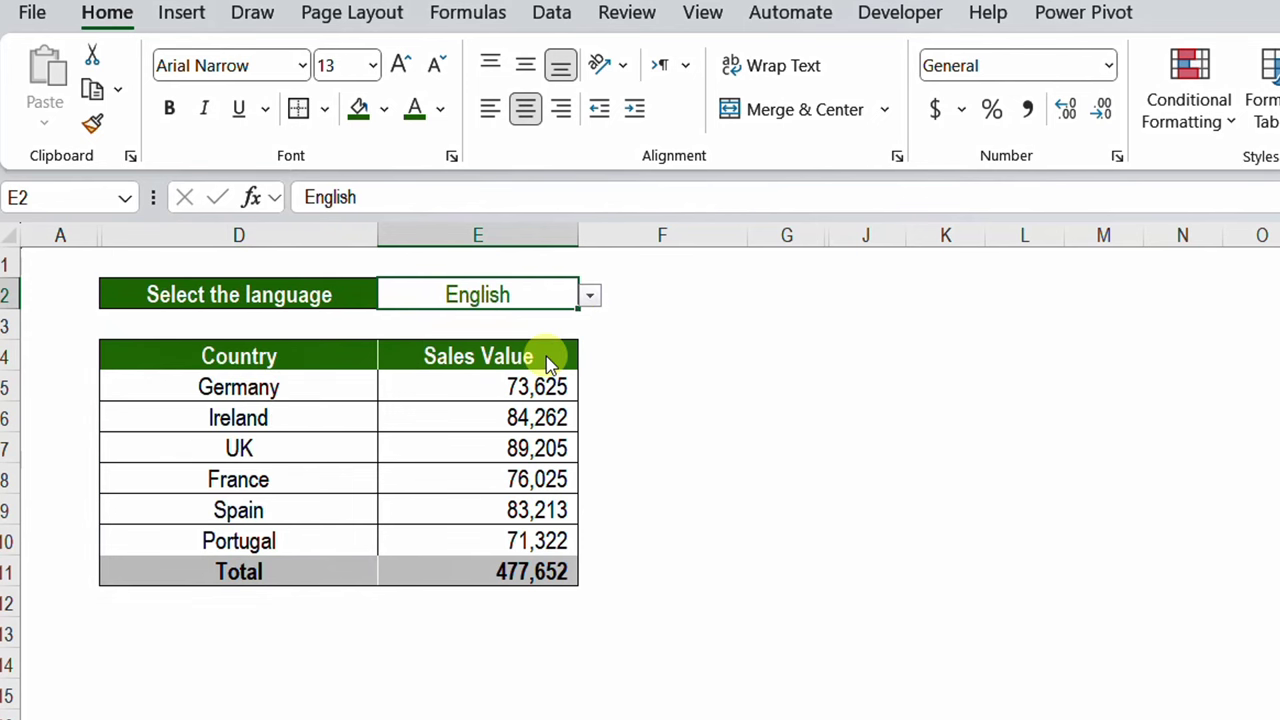
left_click(643, 446)
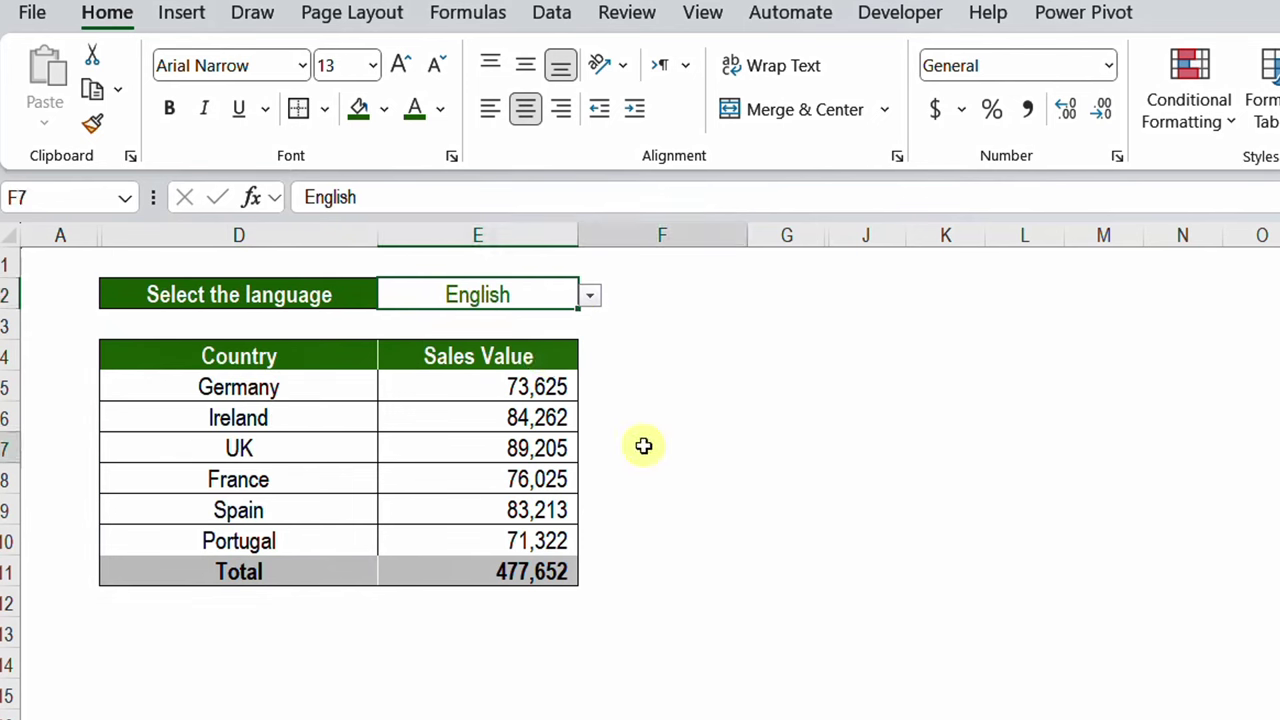